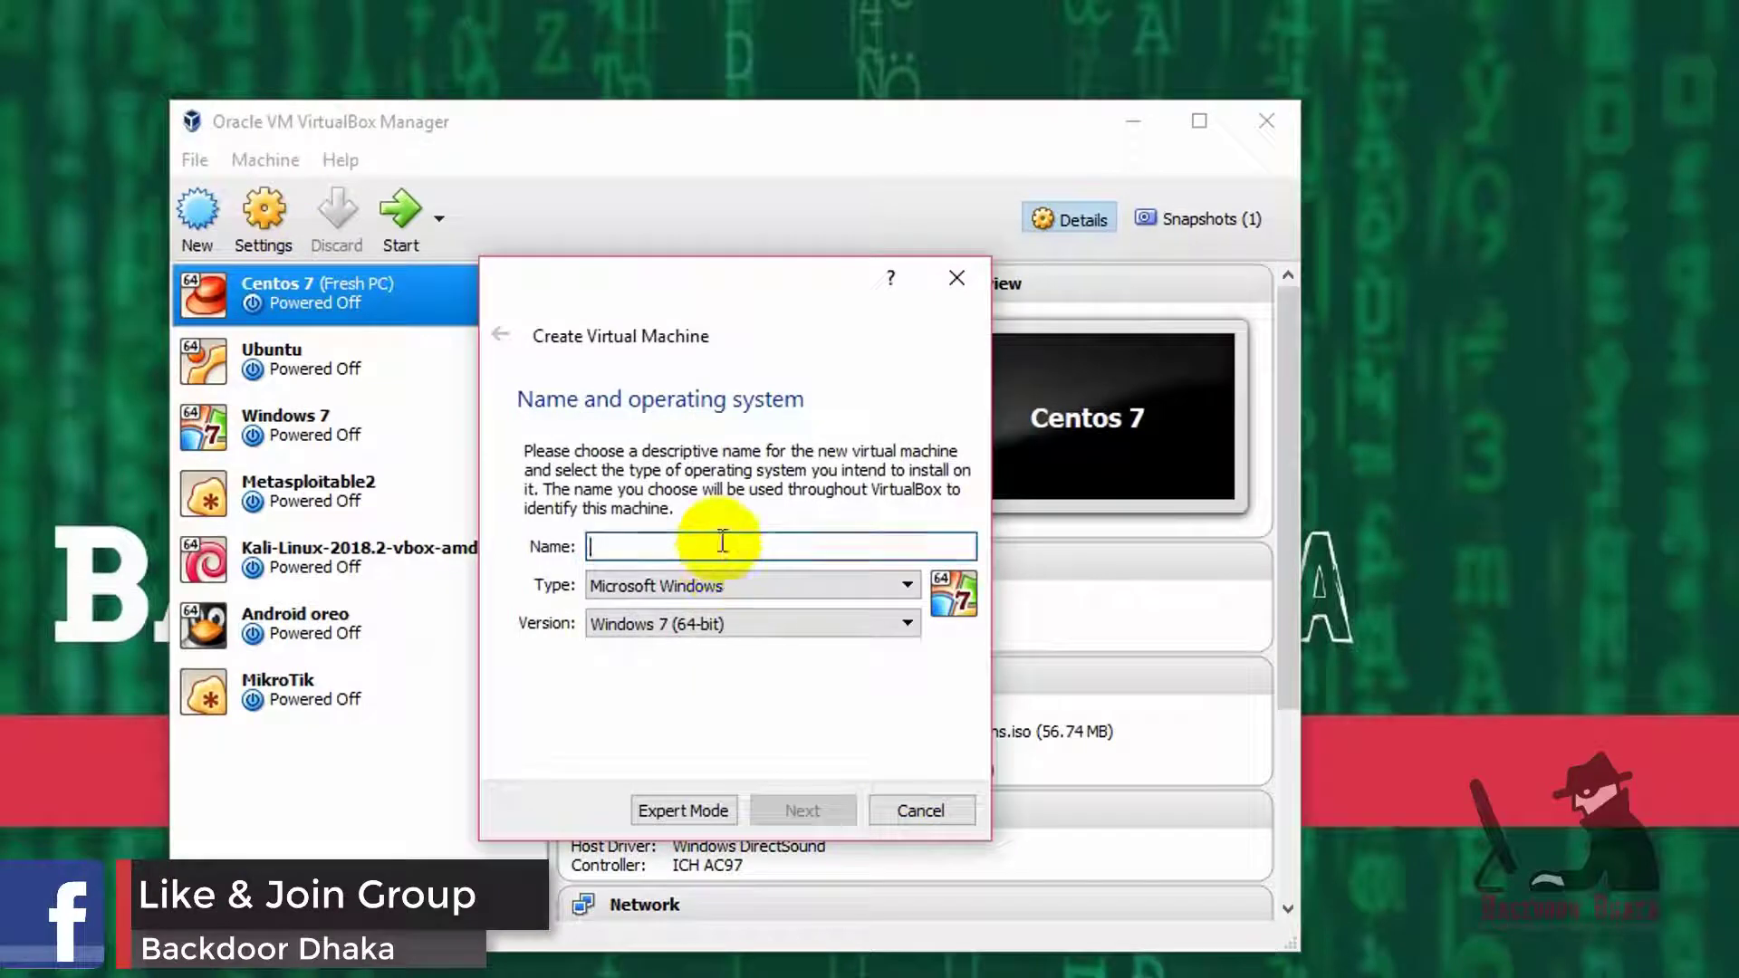
# - Name the new machine 'Windows Server R2' and set its version to Windows 2012 (64-bit)
pyautogui.write('Server')
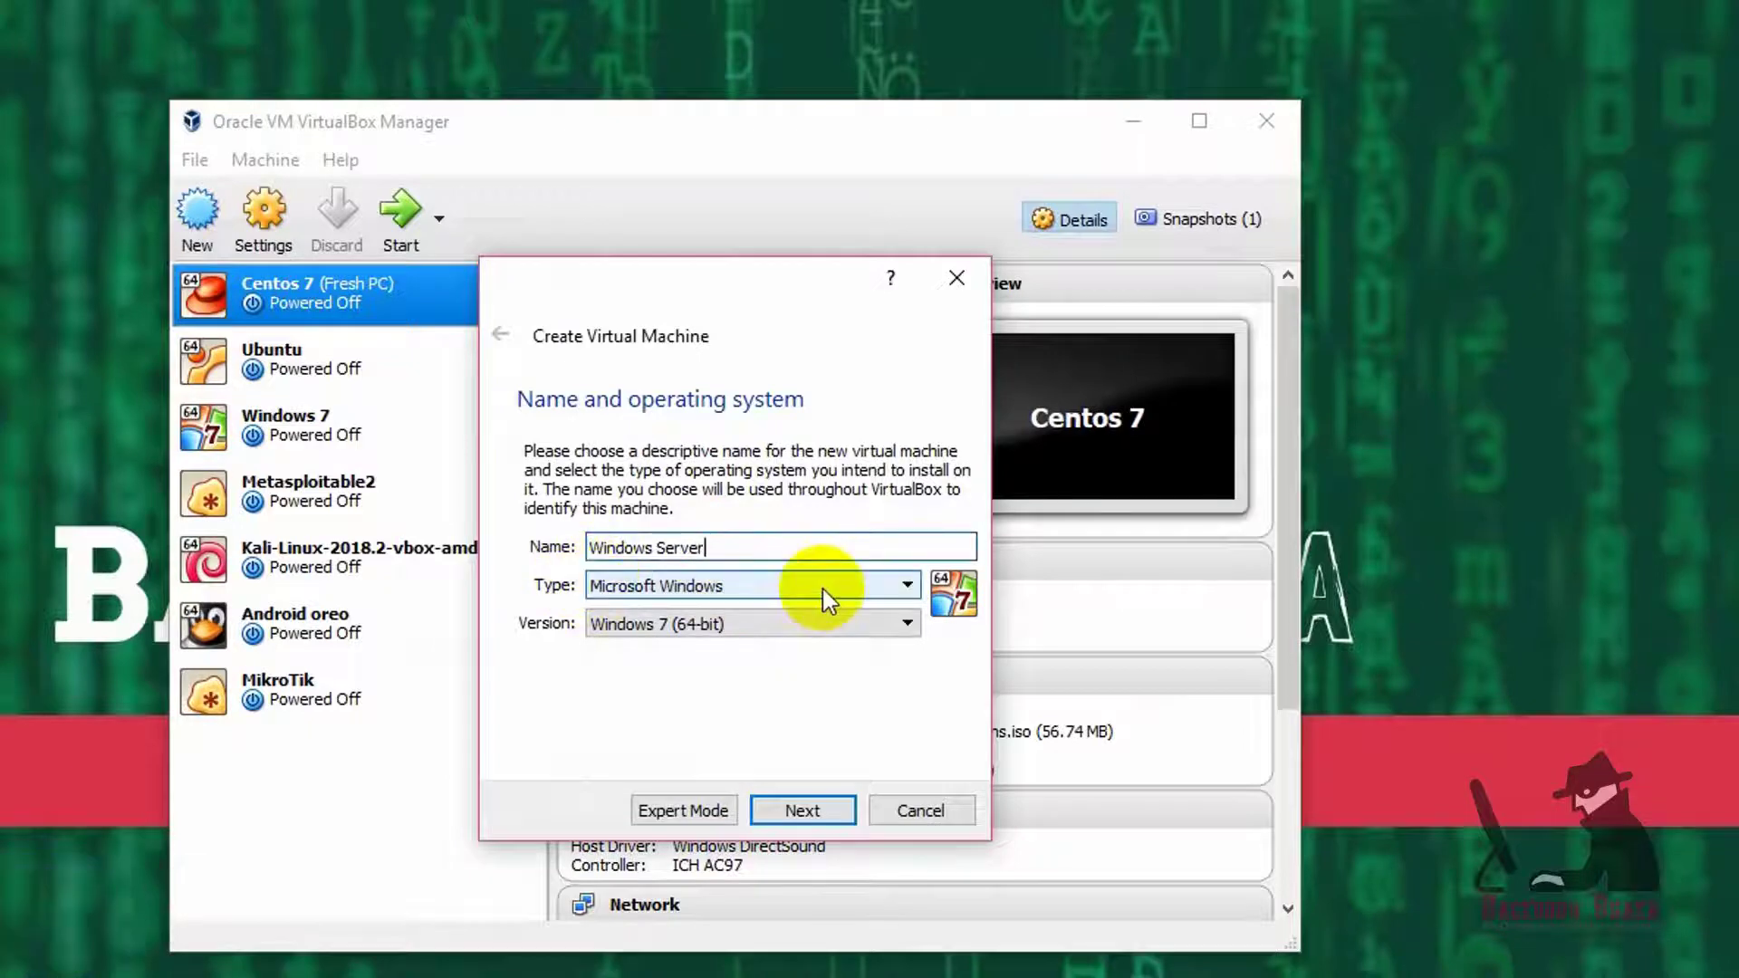
pyautogui.click(797, 624)
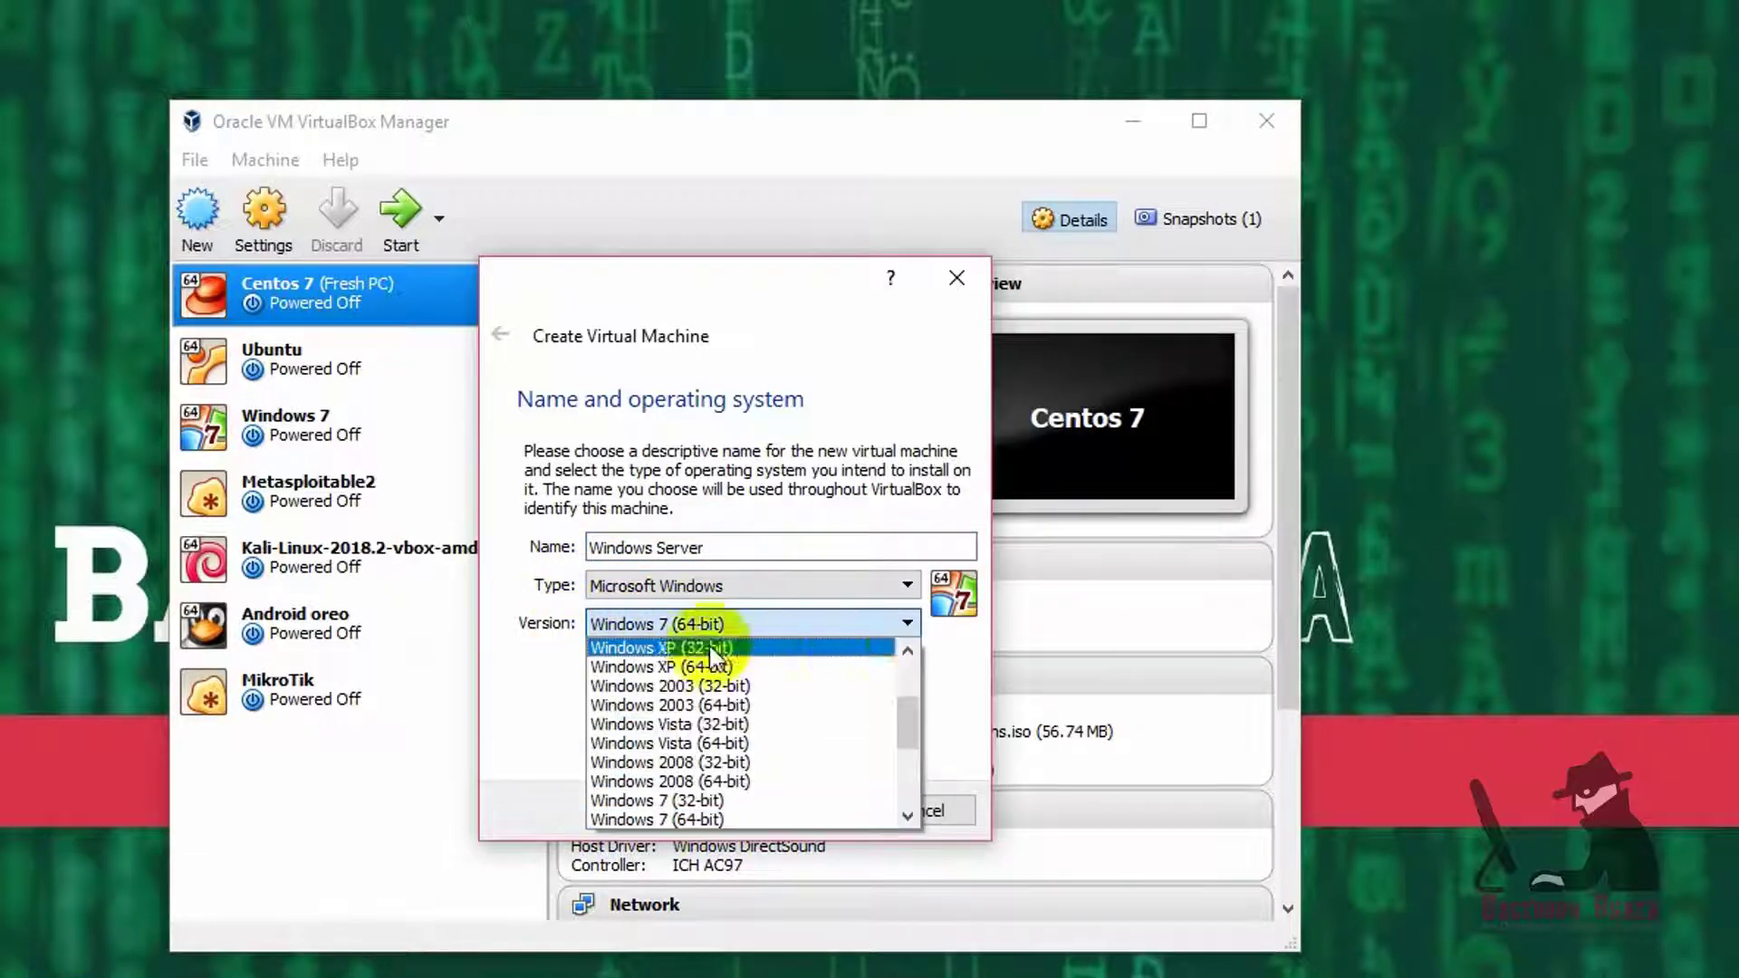
pyautogui.scroll(-2, 730, 762)
pyautogui.scroll(-2, 731, 753)
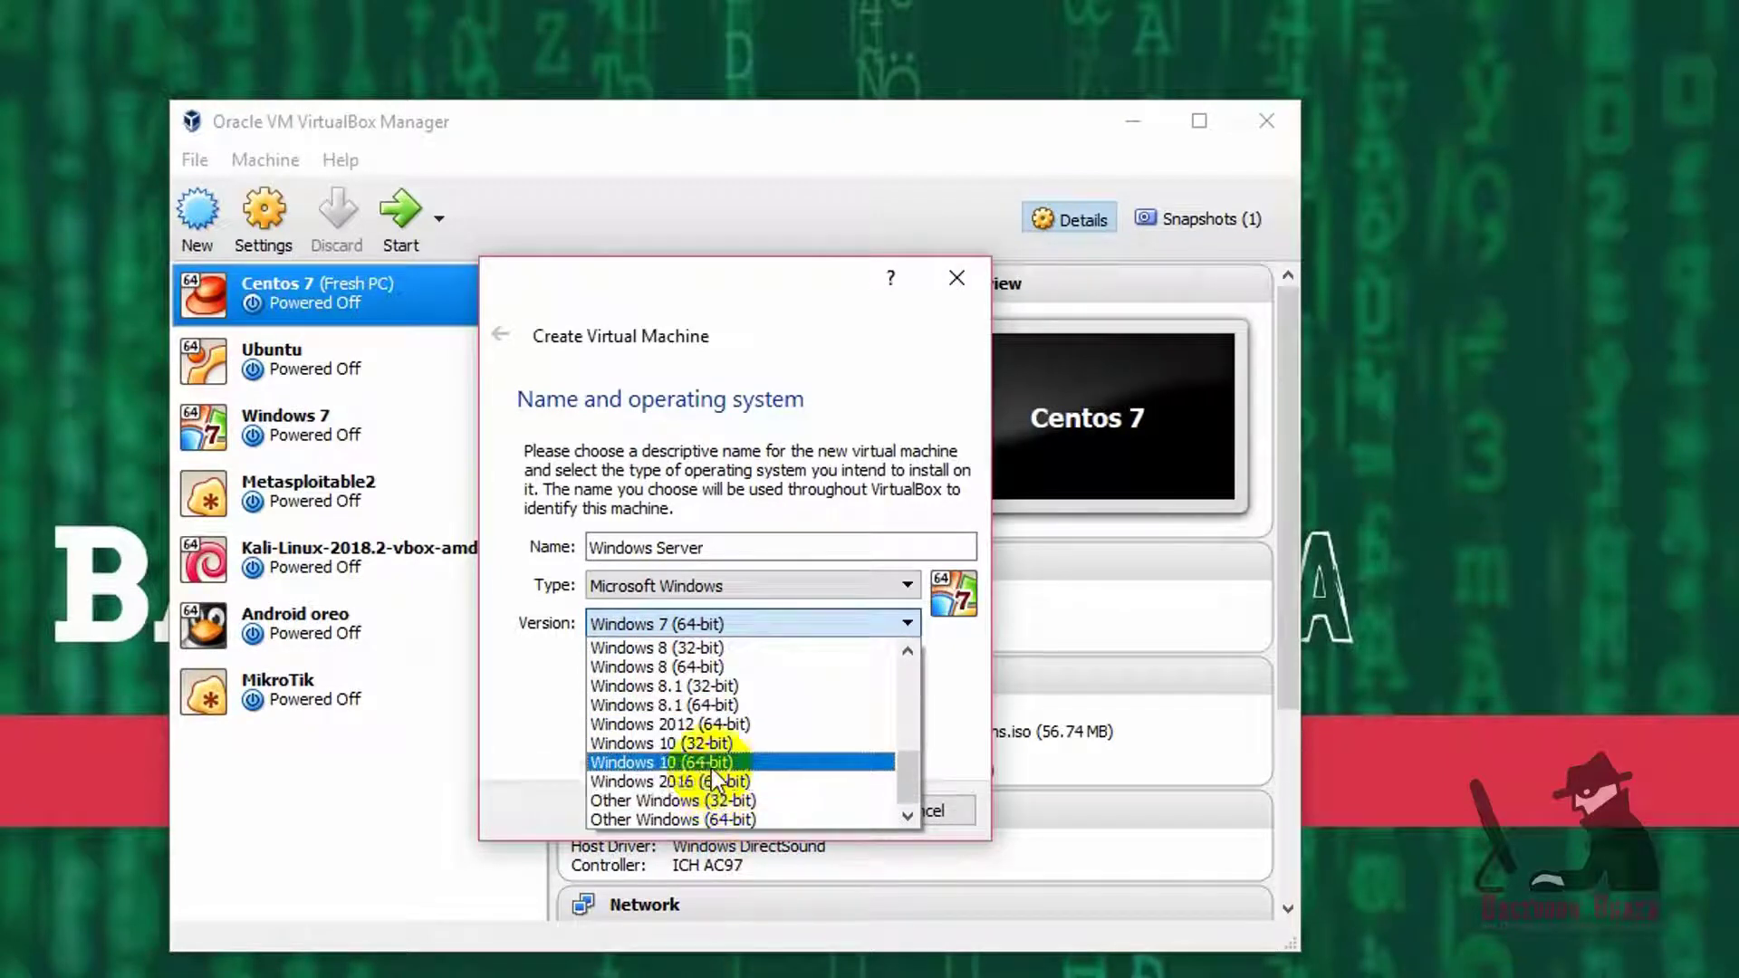
pyautogui.click(697, 725)
pyautogui.click(758, 544)
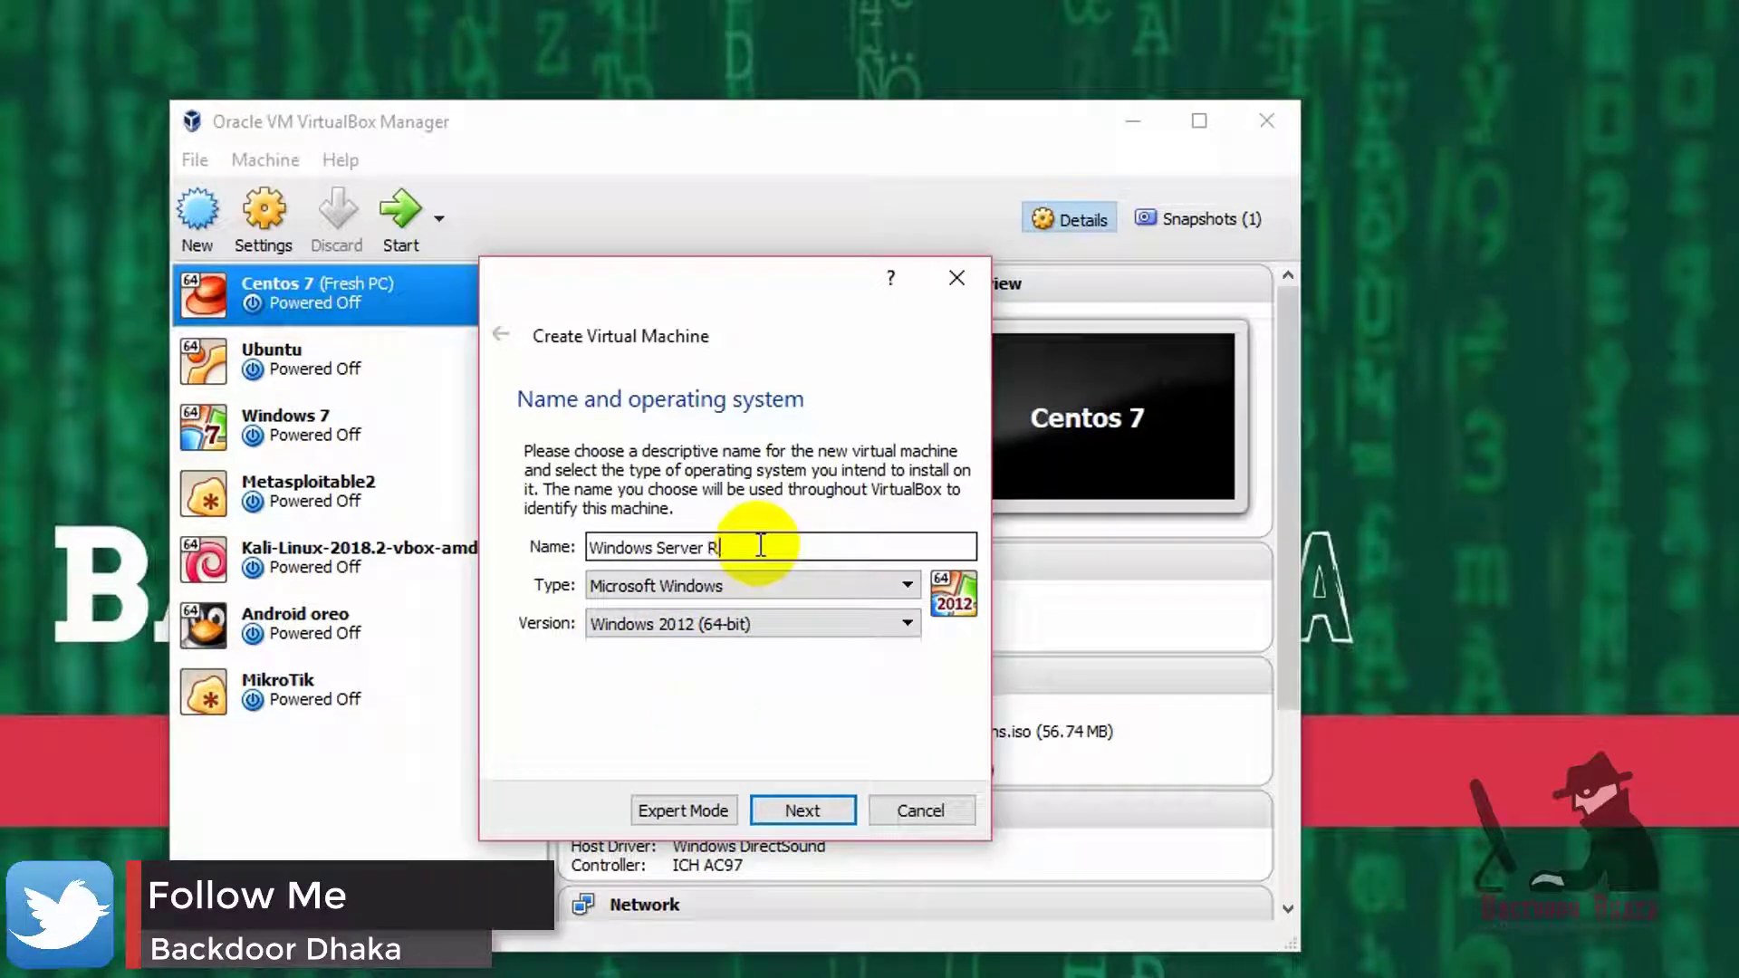
pyautogui.write('R2')
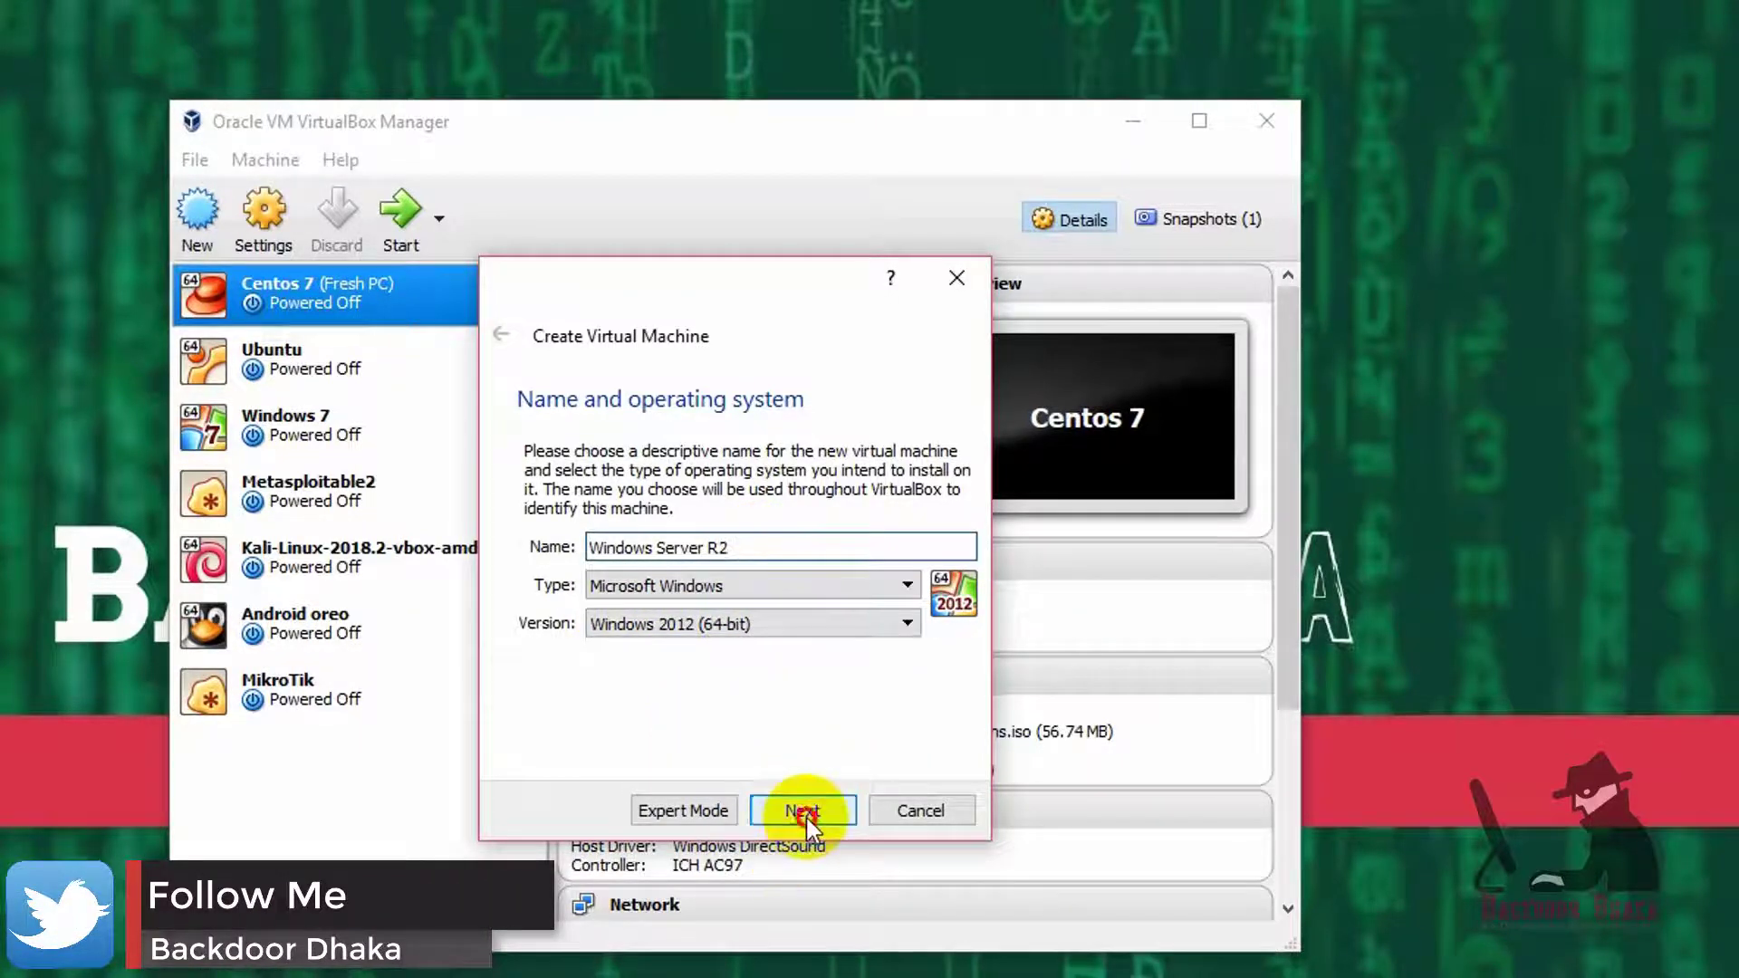
pyautogui.click(803, 812)
pyautogui.moveTo(691, 278); pyautogui.dragTo(721, 242)
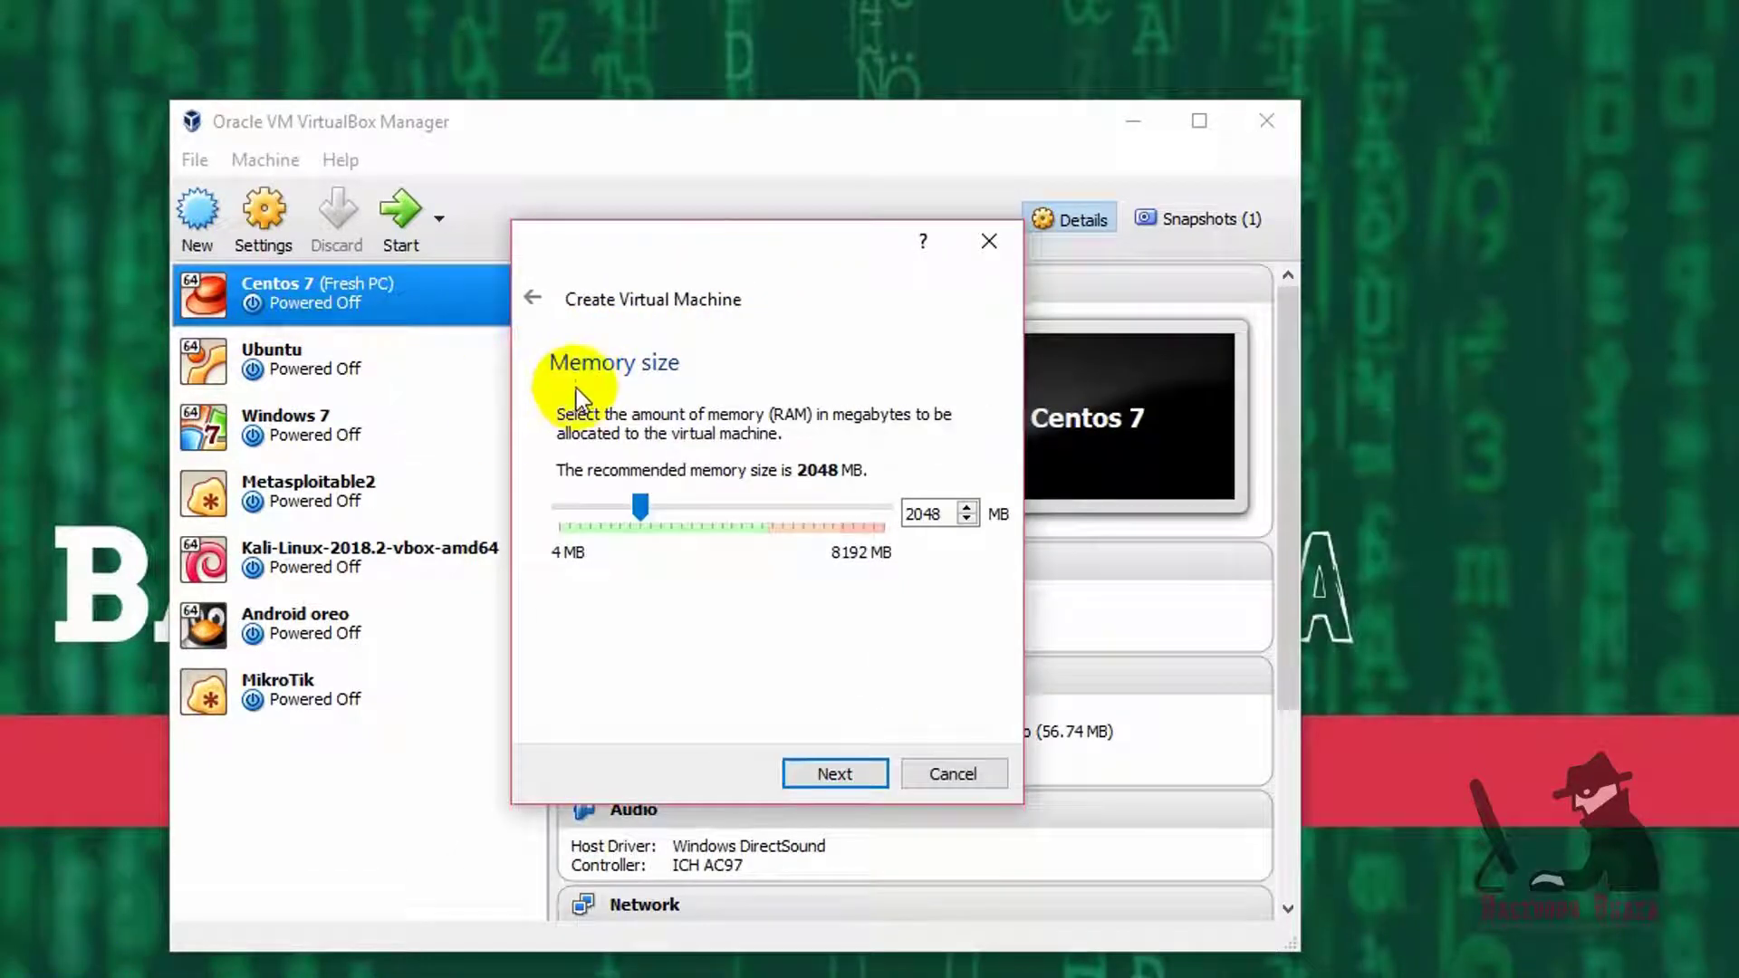
# - Replace the default memory size with 4096 MB and continue
pyautogui.doubleClick(919, 516)
pyautogui.write('4096')
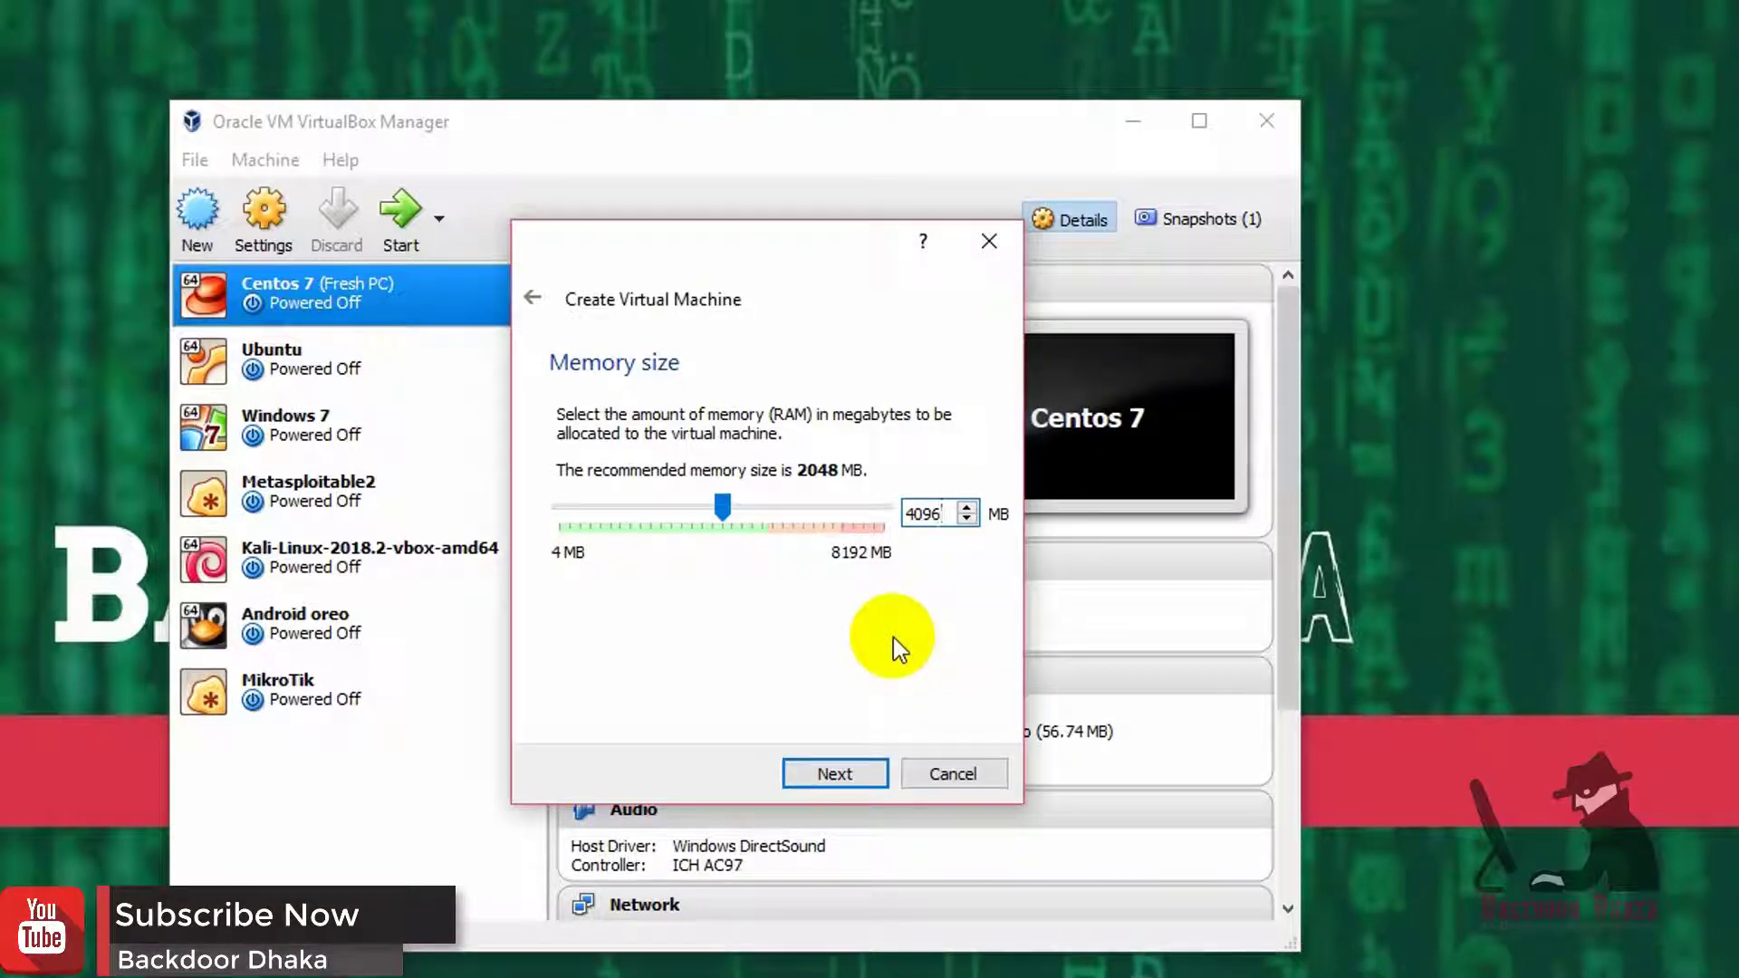
pyautogui.click(664, 258)
pyautogui.moveTo(665, 258); pyautogui.dragTo(715, 272)
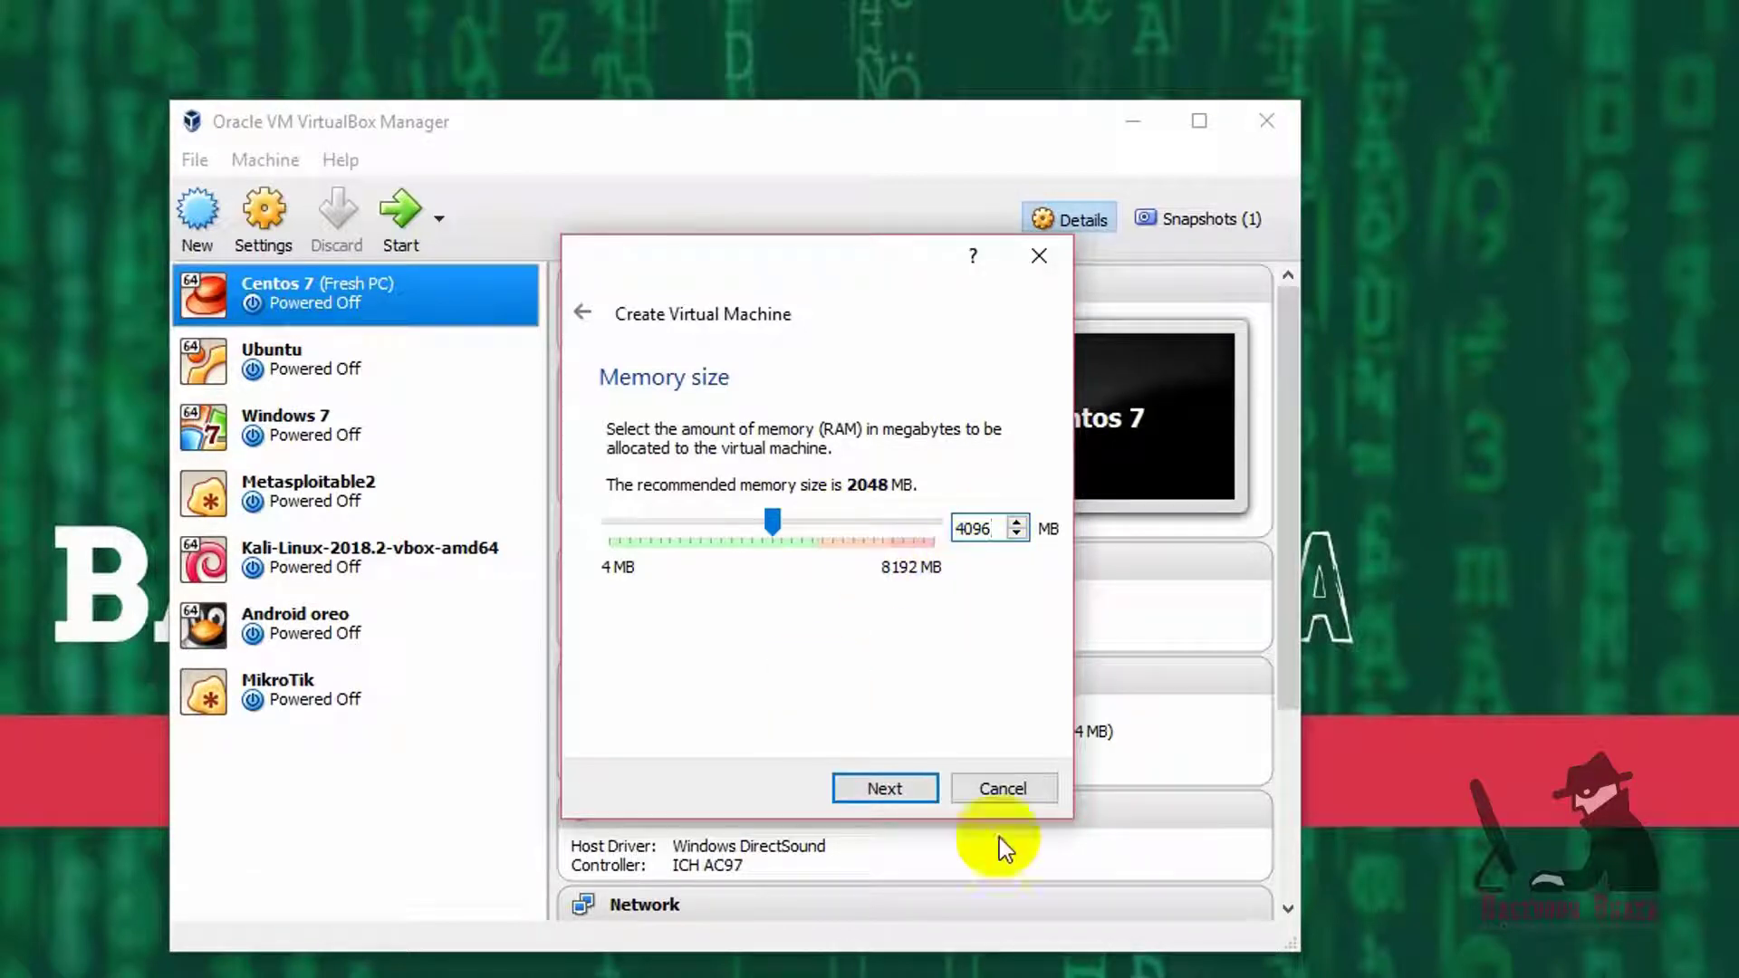
pyautogui.click(892, 784)
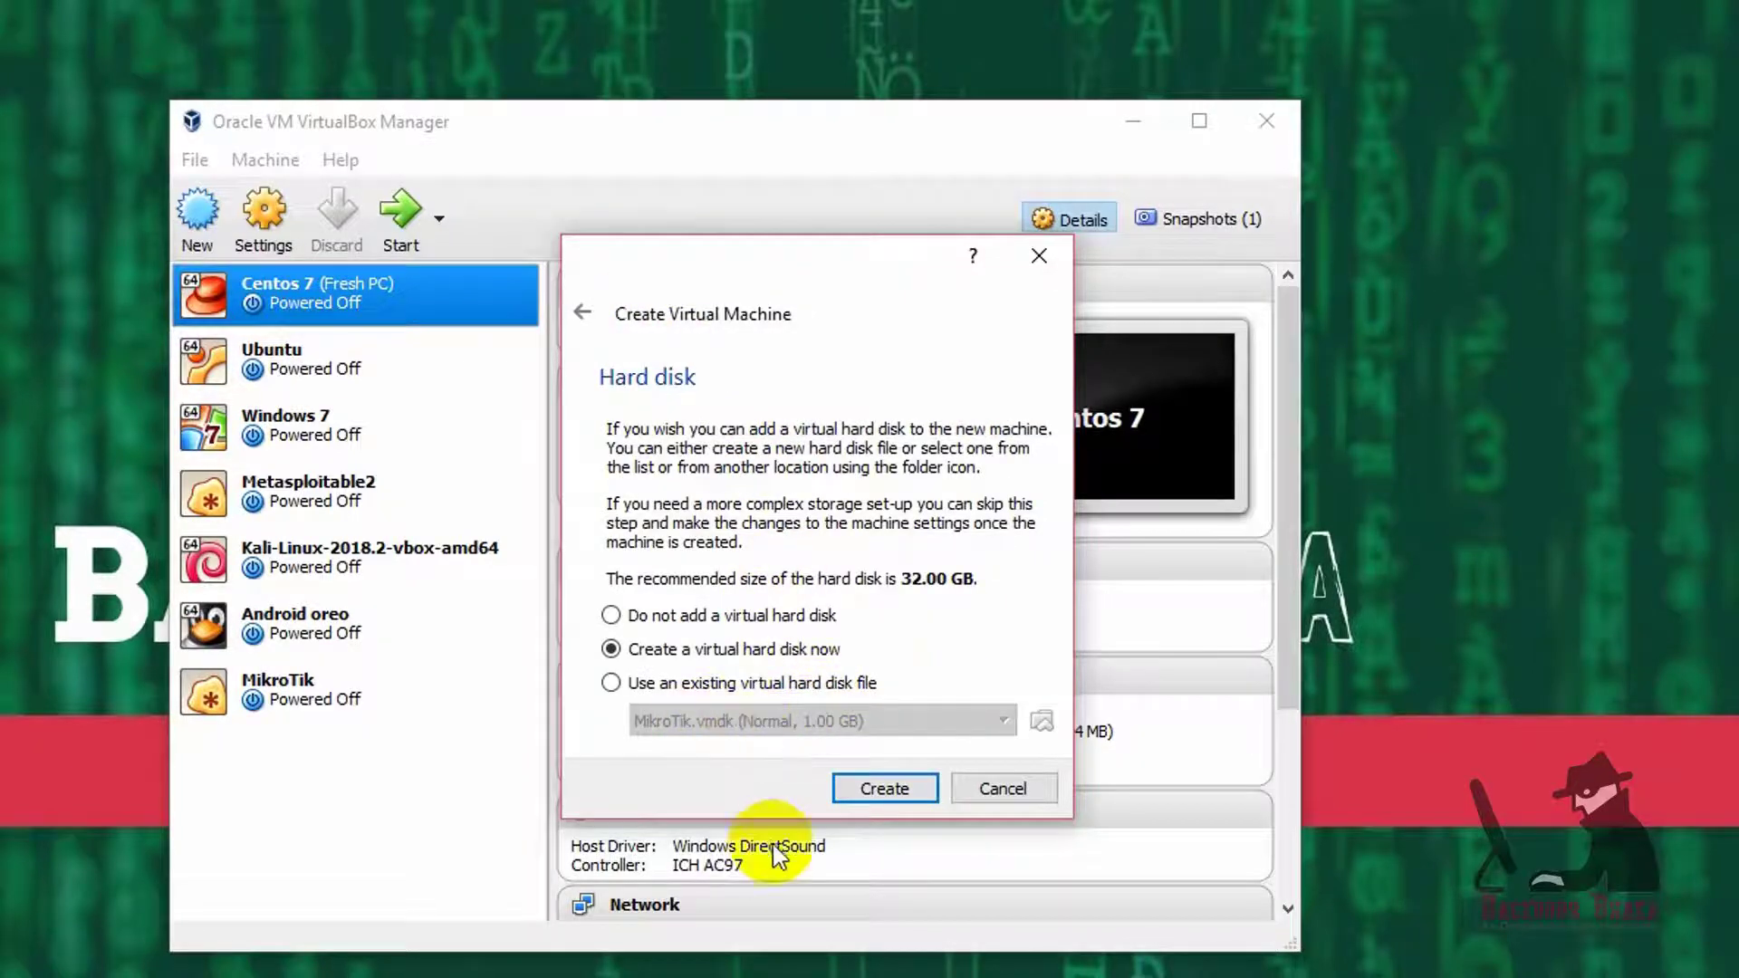
# - Create a new virtual hard disk as a dynamically allocated VHD file
pyautogui.click(847, 786)
pyautogui.click(553, 497)
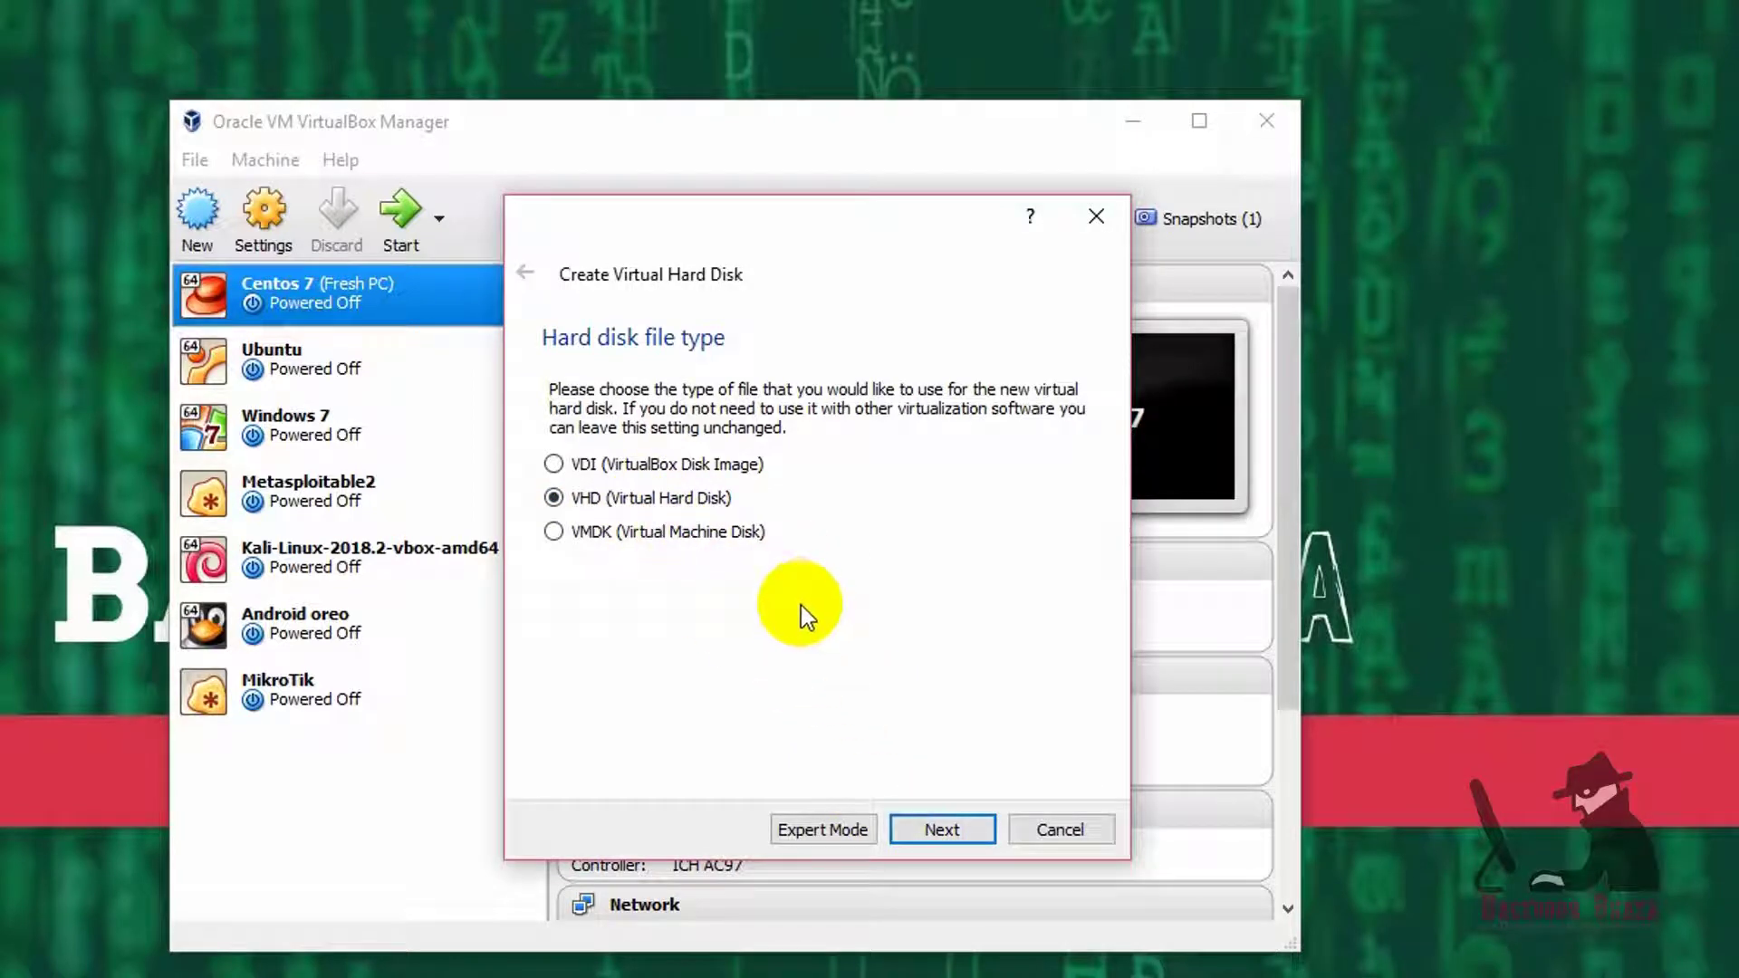
pyautogui.click(941, 830)
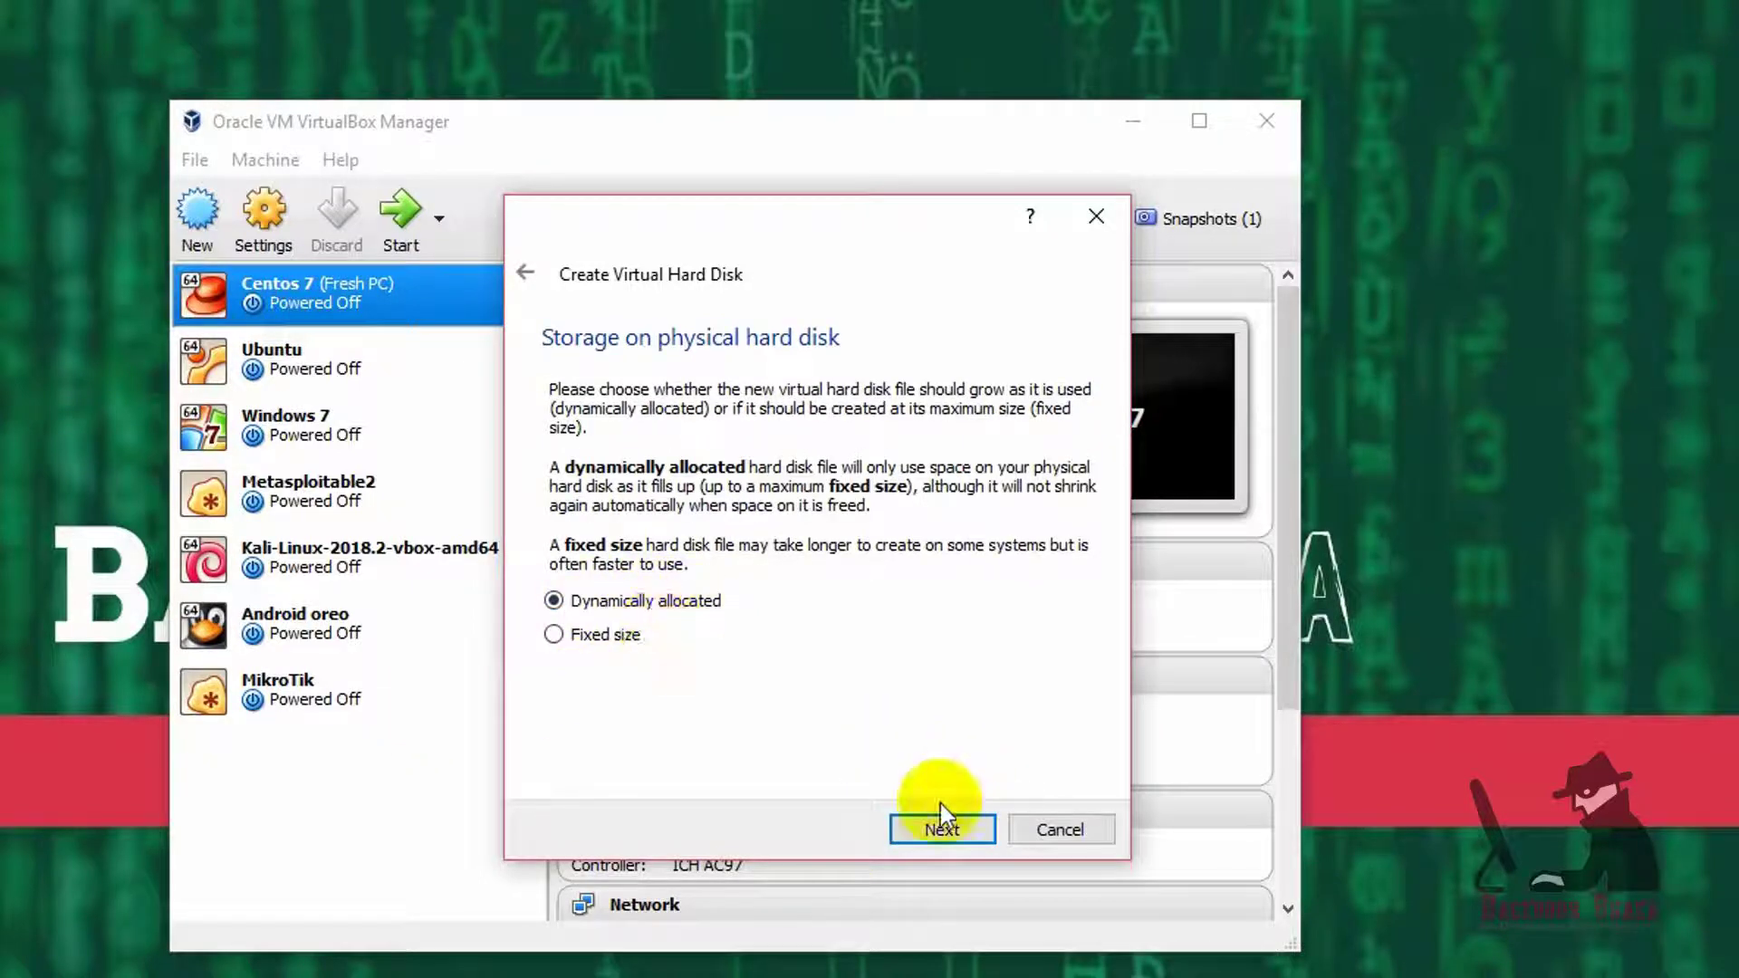
pyautogui.click(927, 835)
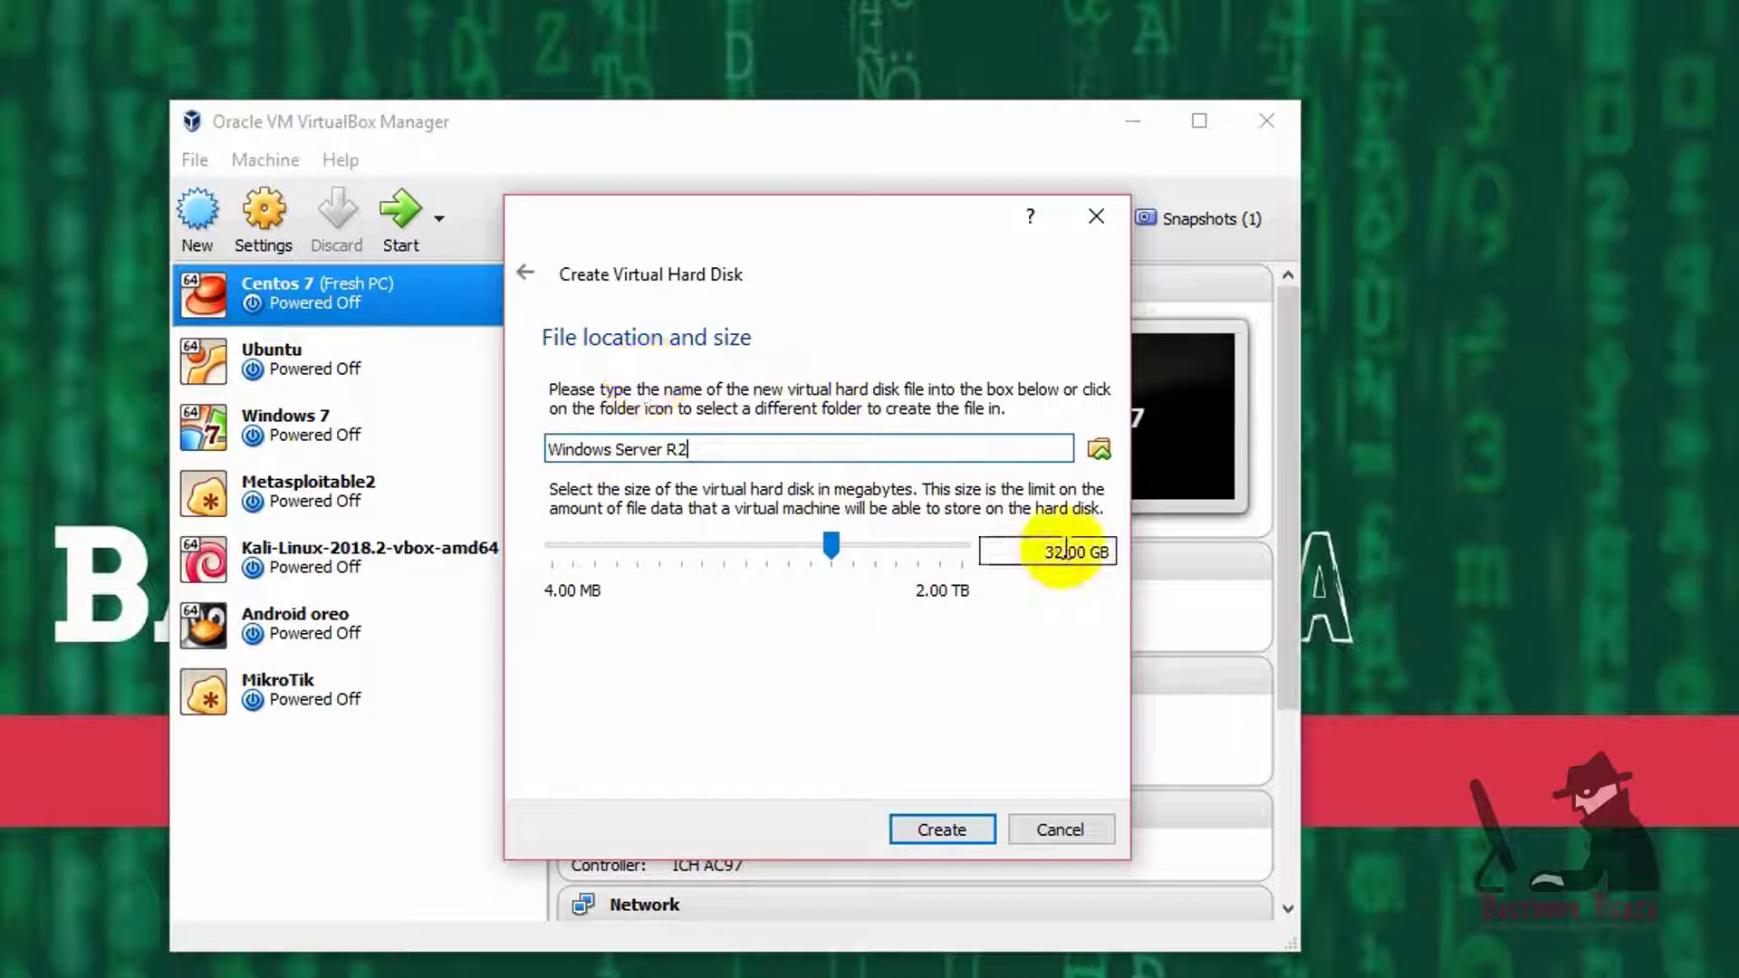
# - Store the virtual disk file on the IT Dept (E:) drive
pyautogui.click(1099, 447)
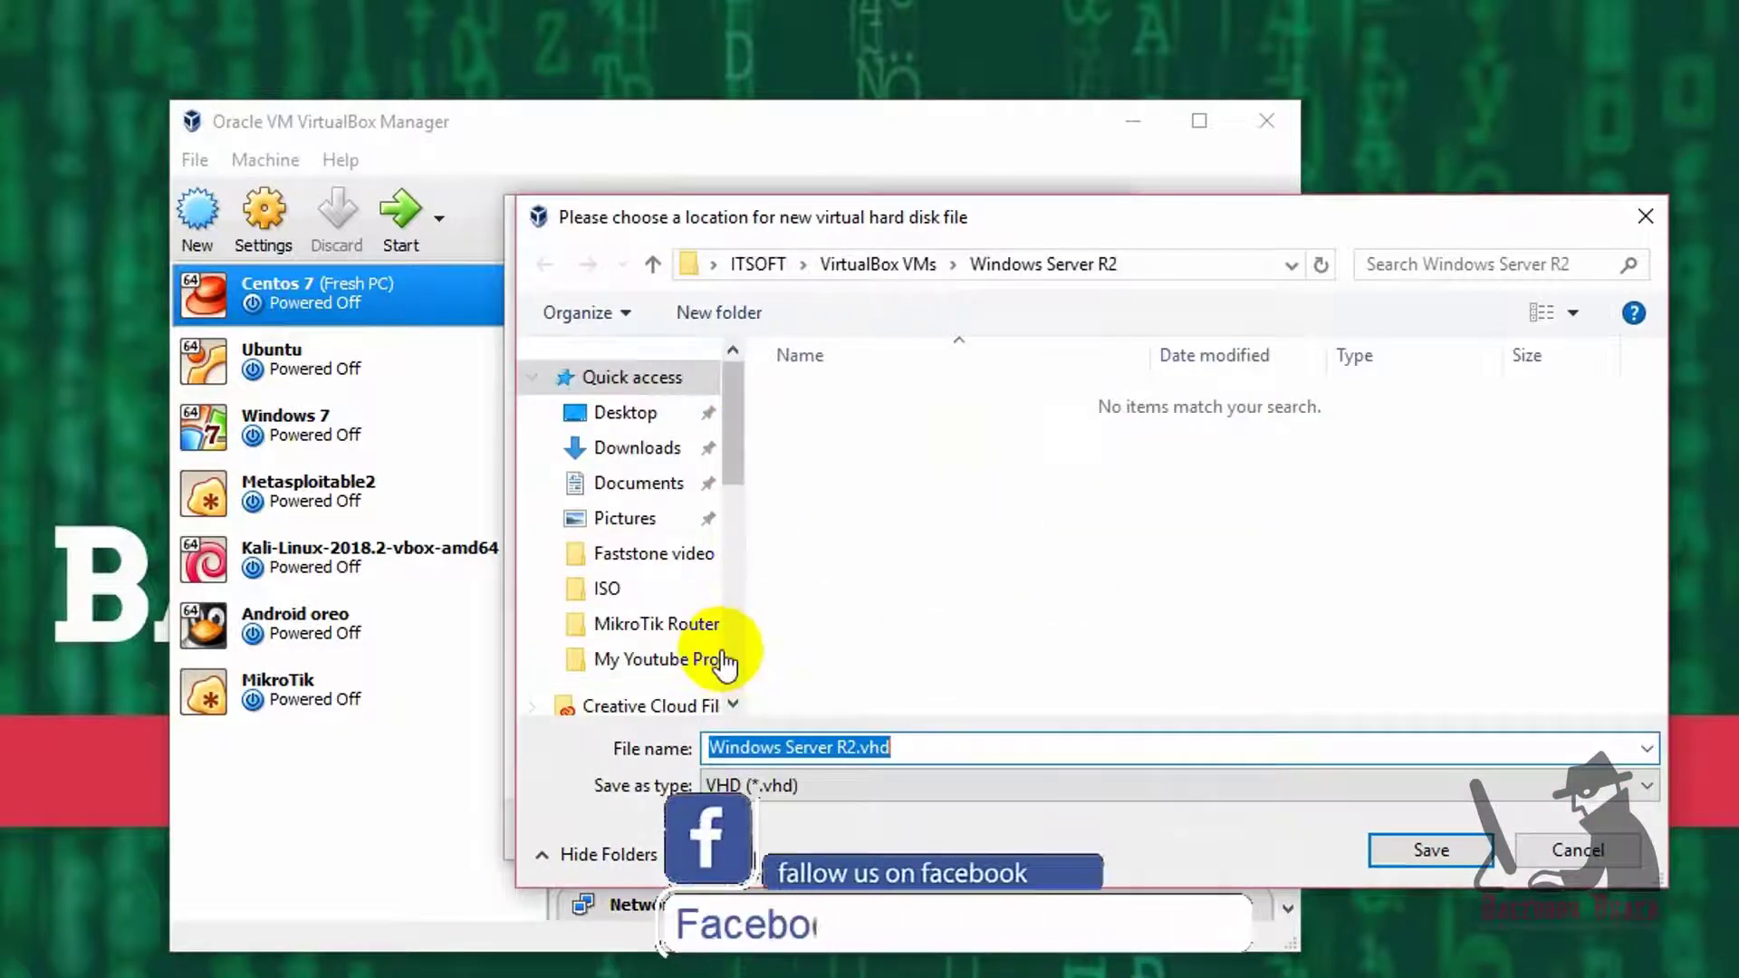
pyautogui.moveTo(732, 417); pyautogui.dragTo(721, 608)
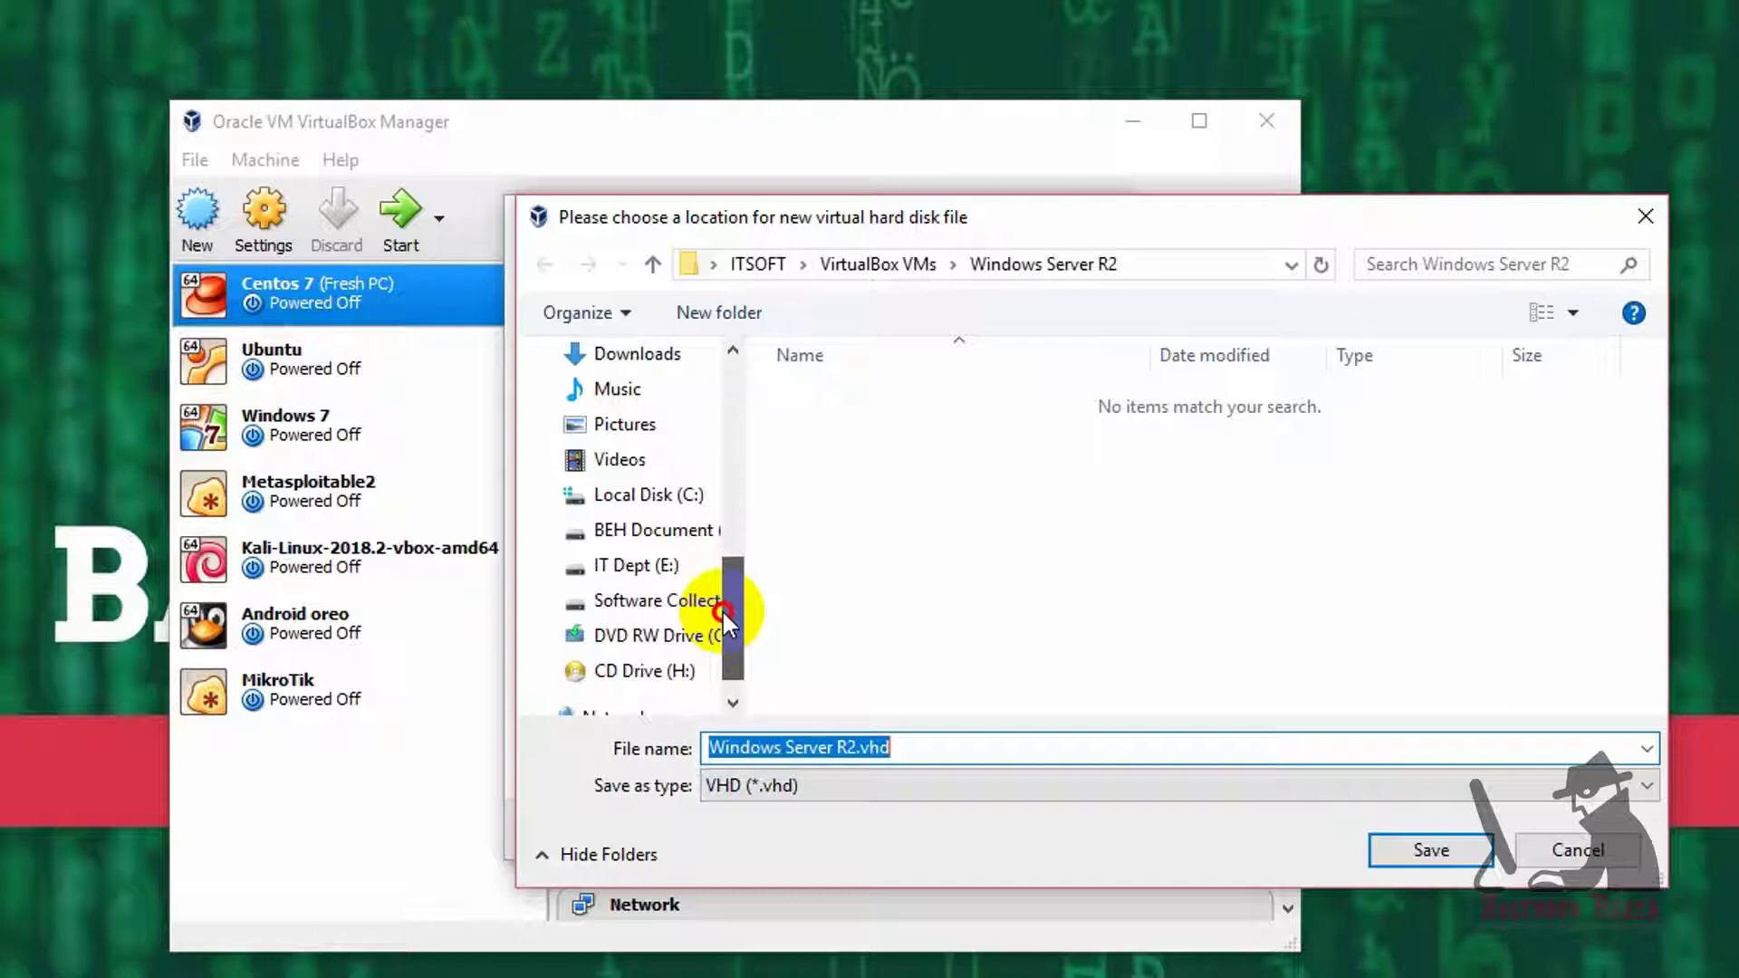
pyautogui.click(699, 569)
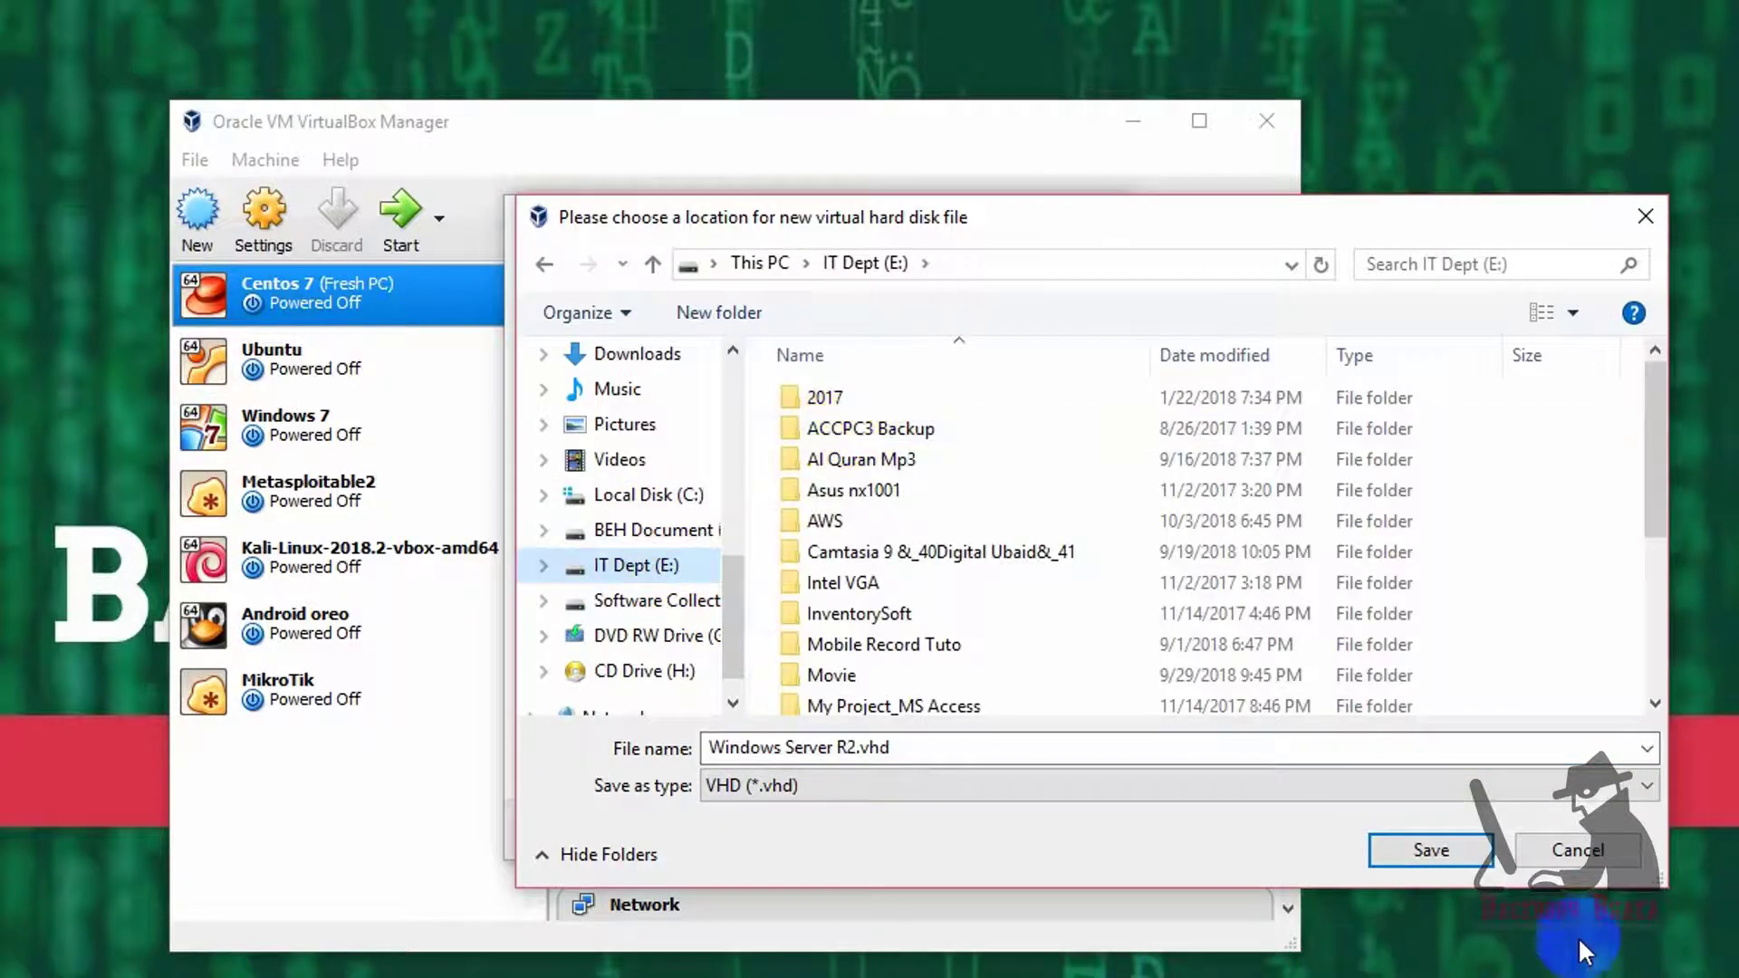
pyautogui.press('Return')
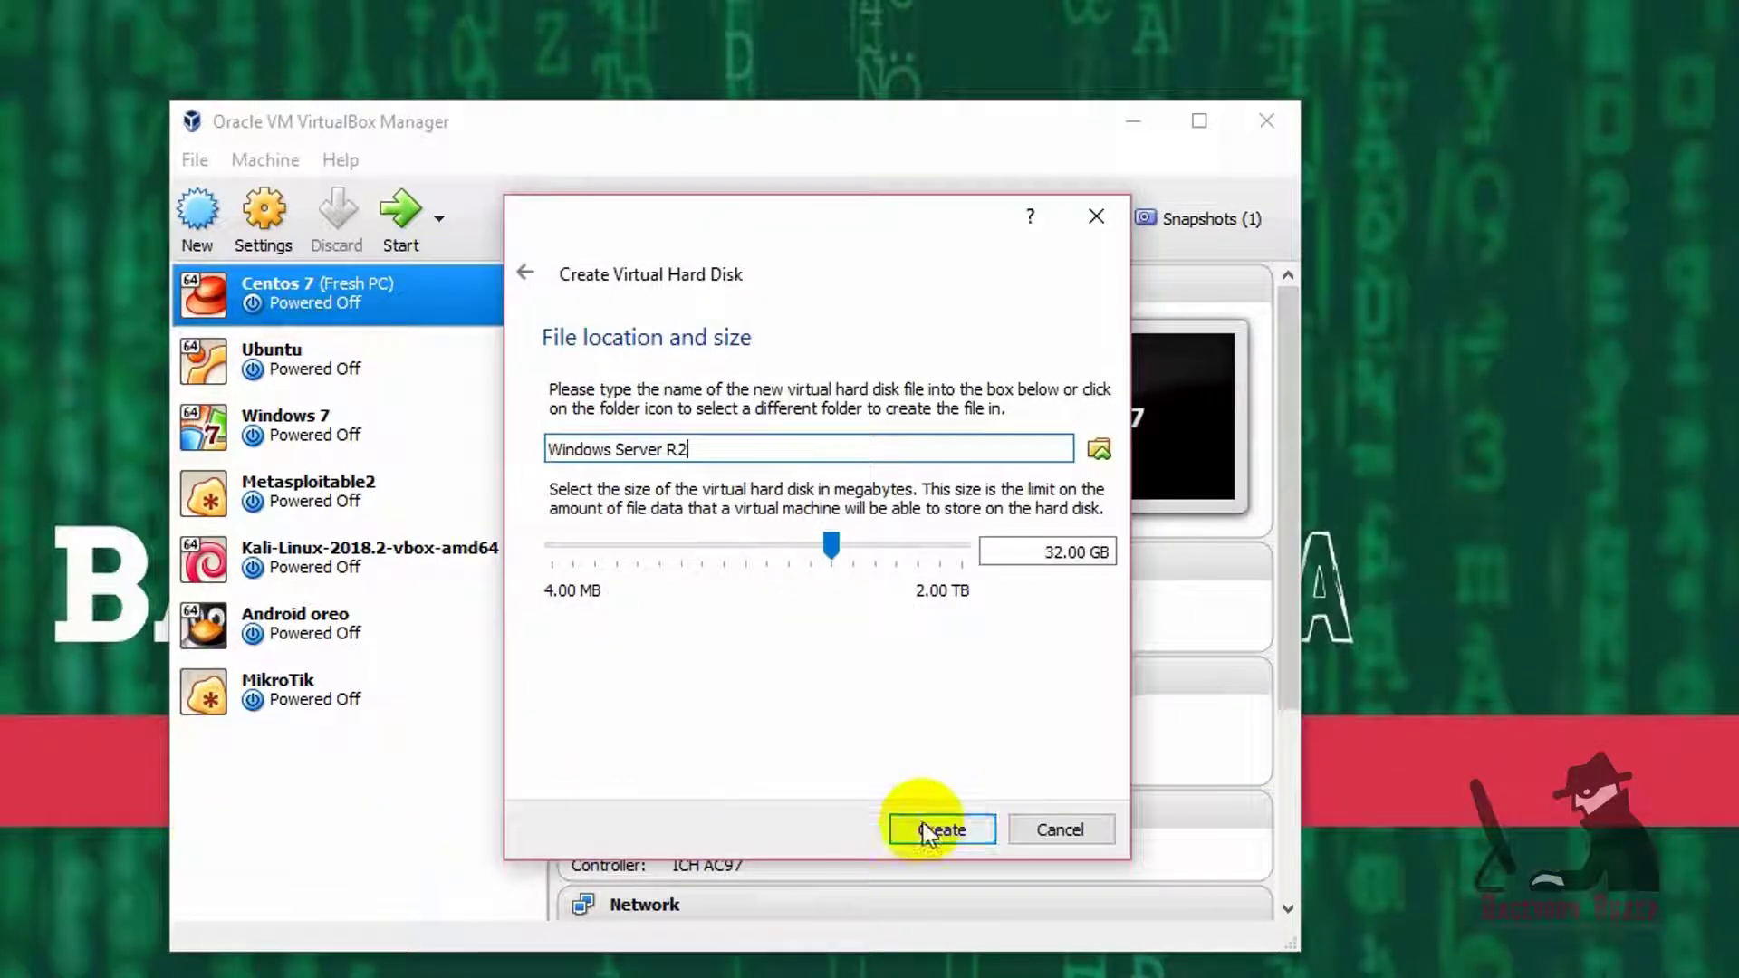
# - Set the disk size to 50 GB and create the machine
pyautogui.click(1042, 552)
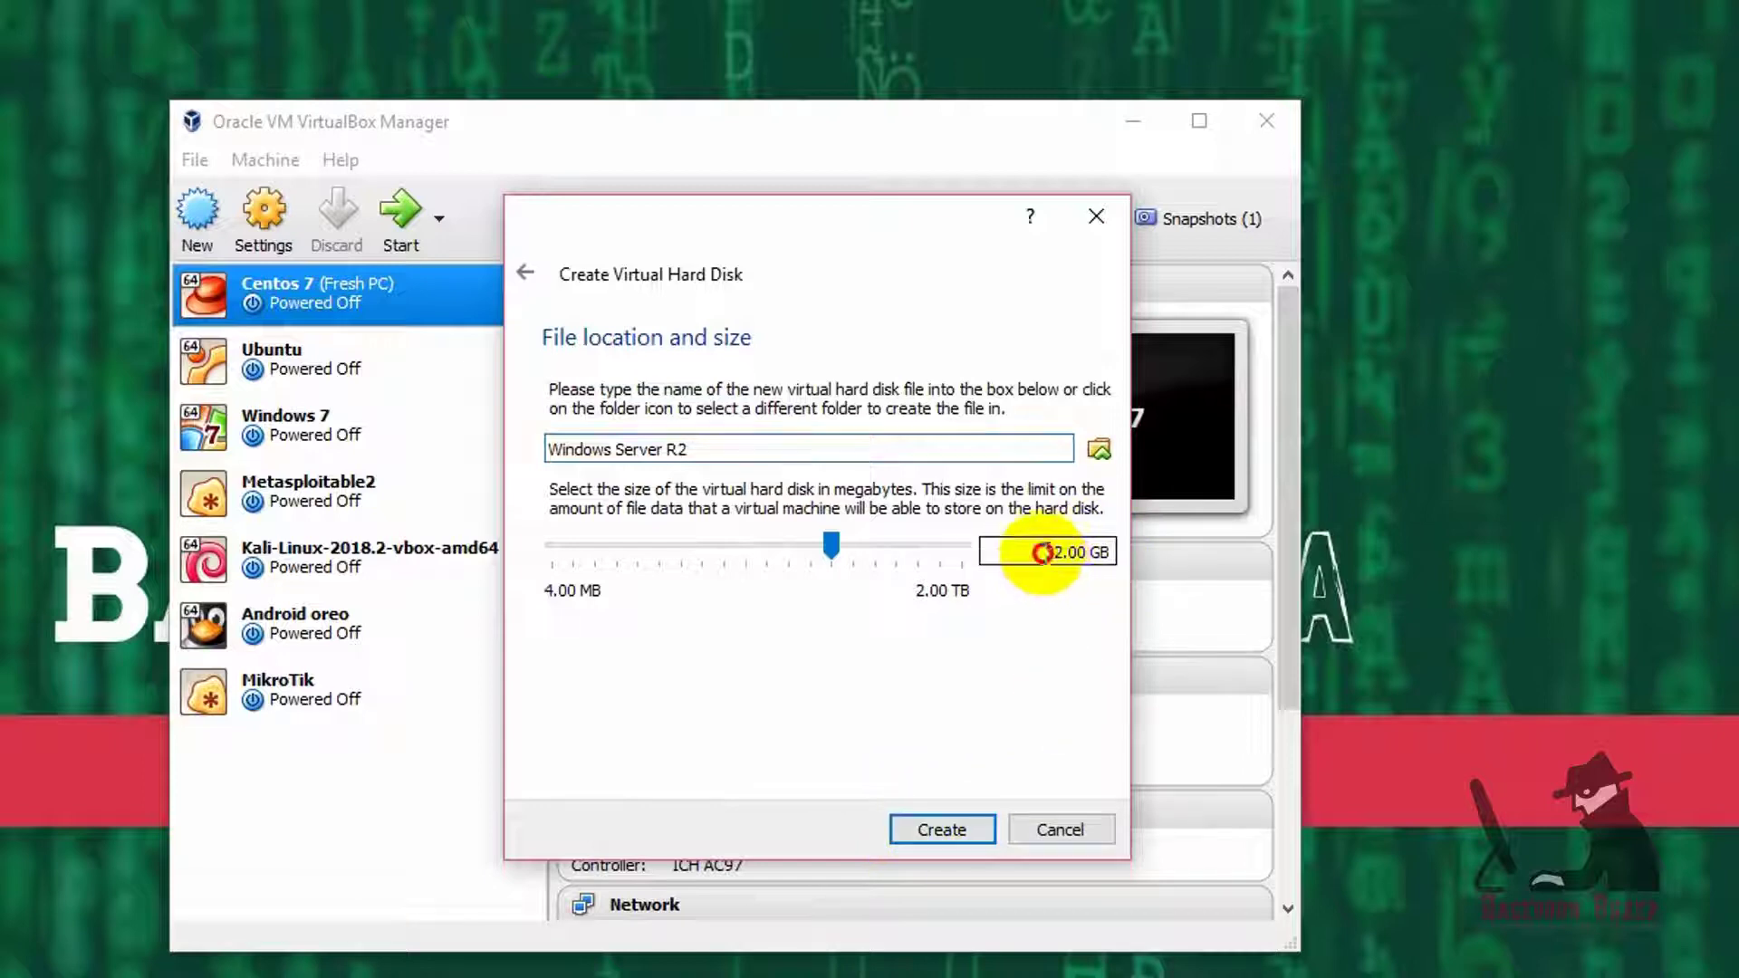
pyautogui.doubleClick(1041, 553)
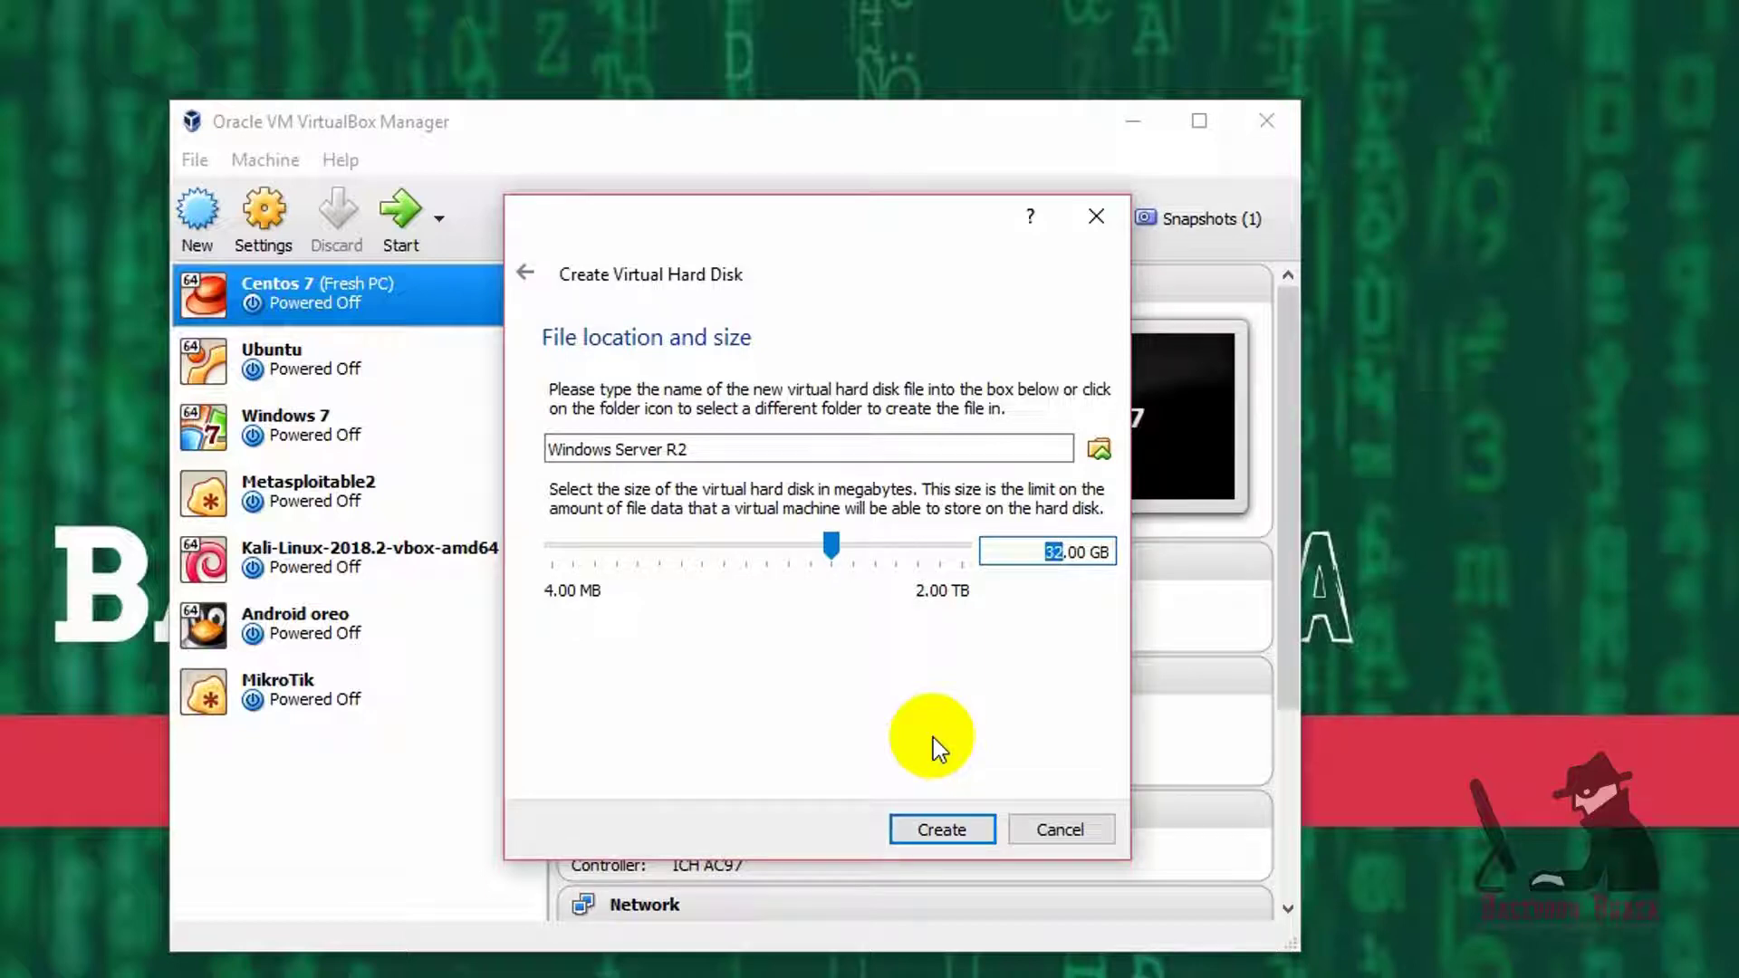
pyautogui.moveTo(768, 236)
pyautogui.mouseDown()
pyautogui.moveTo(827, 221)
pyautogui.moveTo(745, 243)
pyautogui.mouseUp()
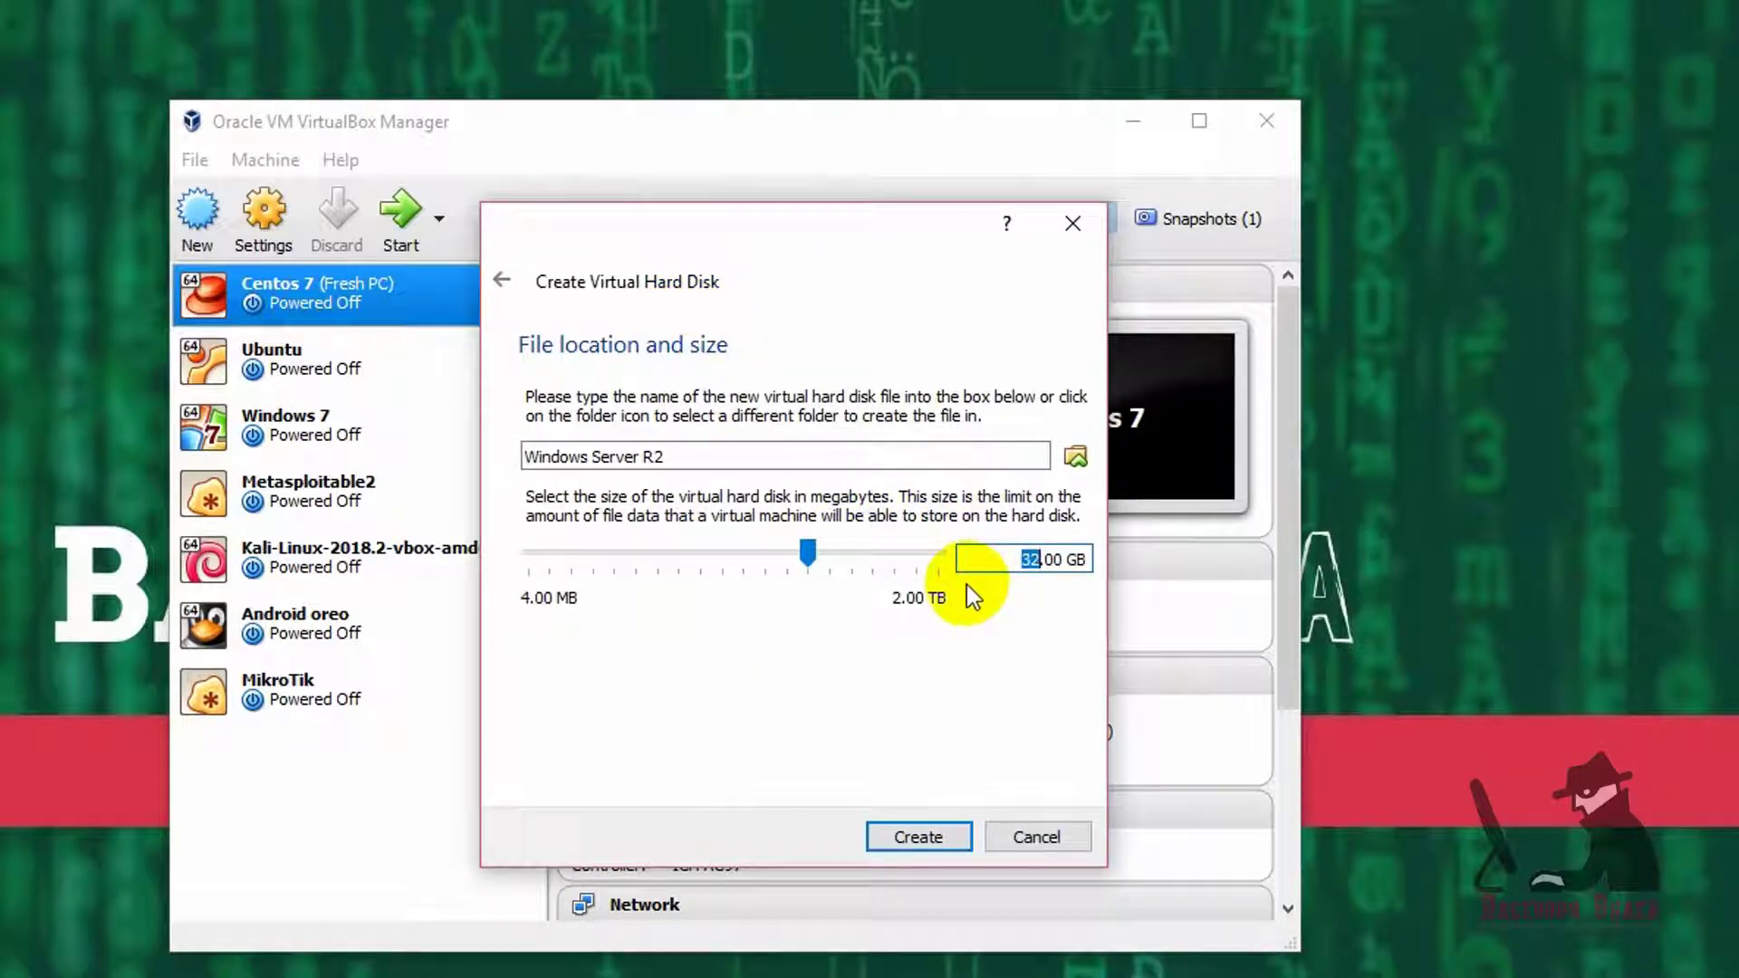
pyautogui.write('50')
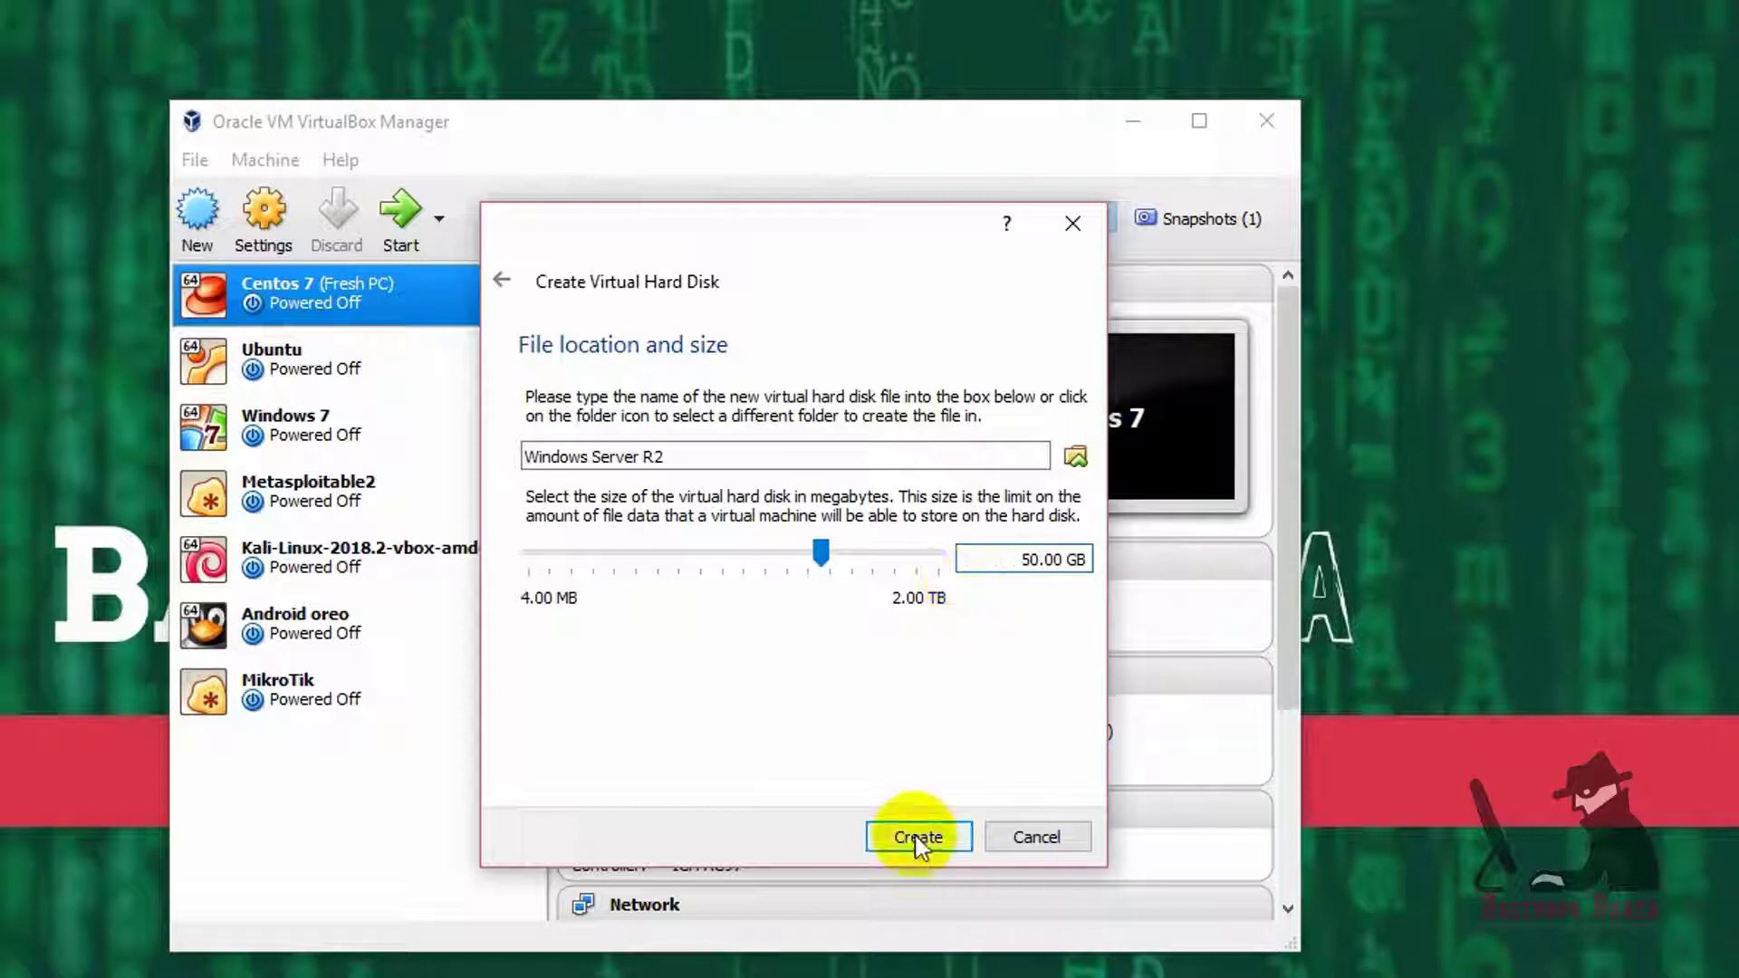
pyautogui.click(915, 835)
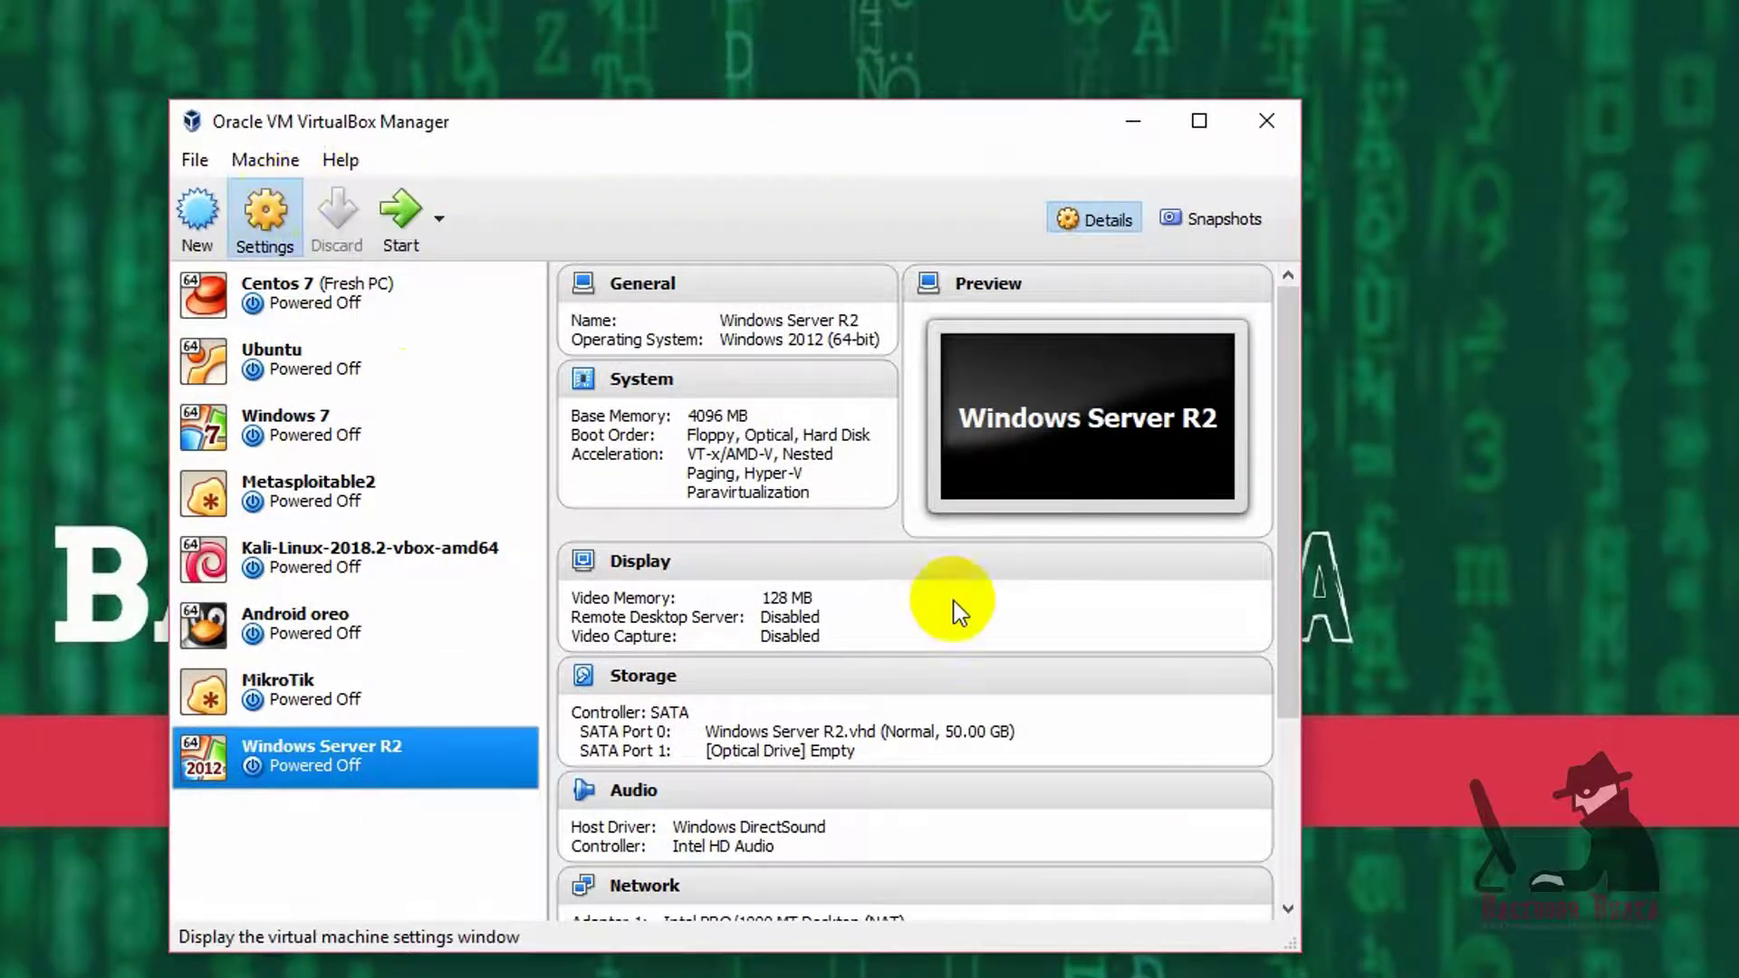
# - Attach Adapter 1 as a bridged adapter on the Realtek PCIe FE Family Controller
pyautogui.click(407, 498)
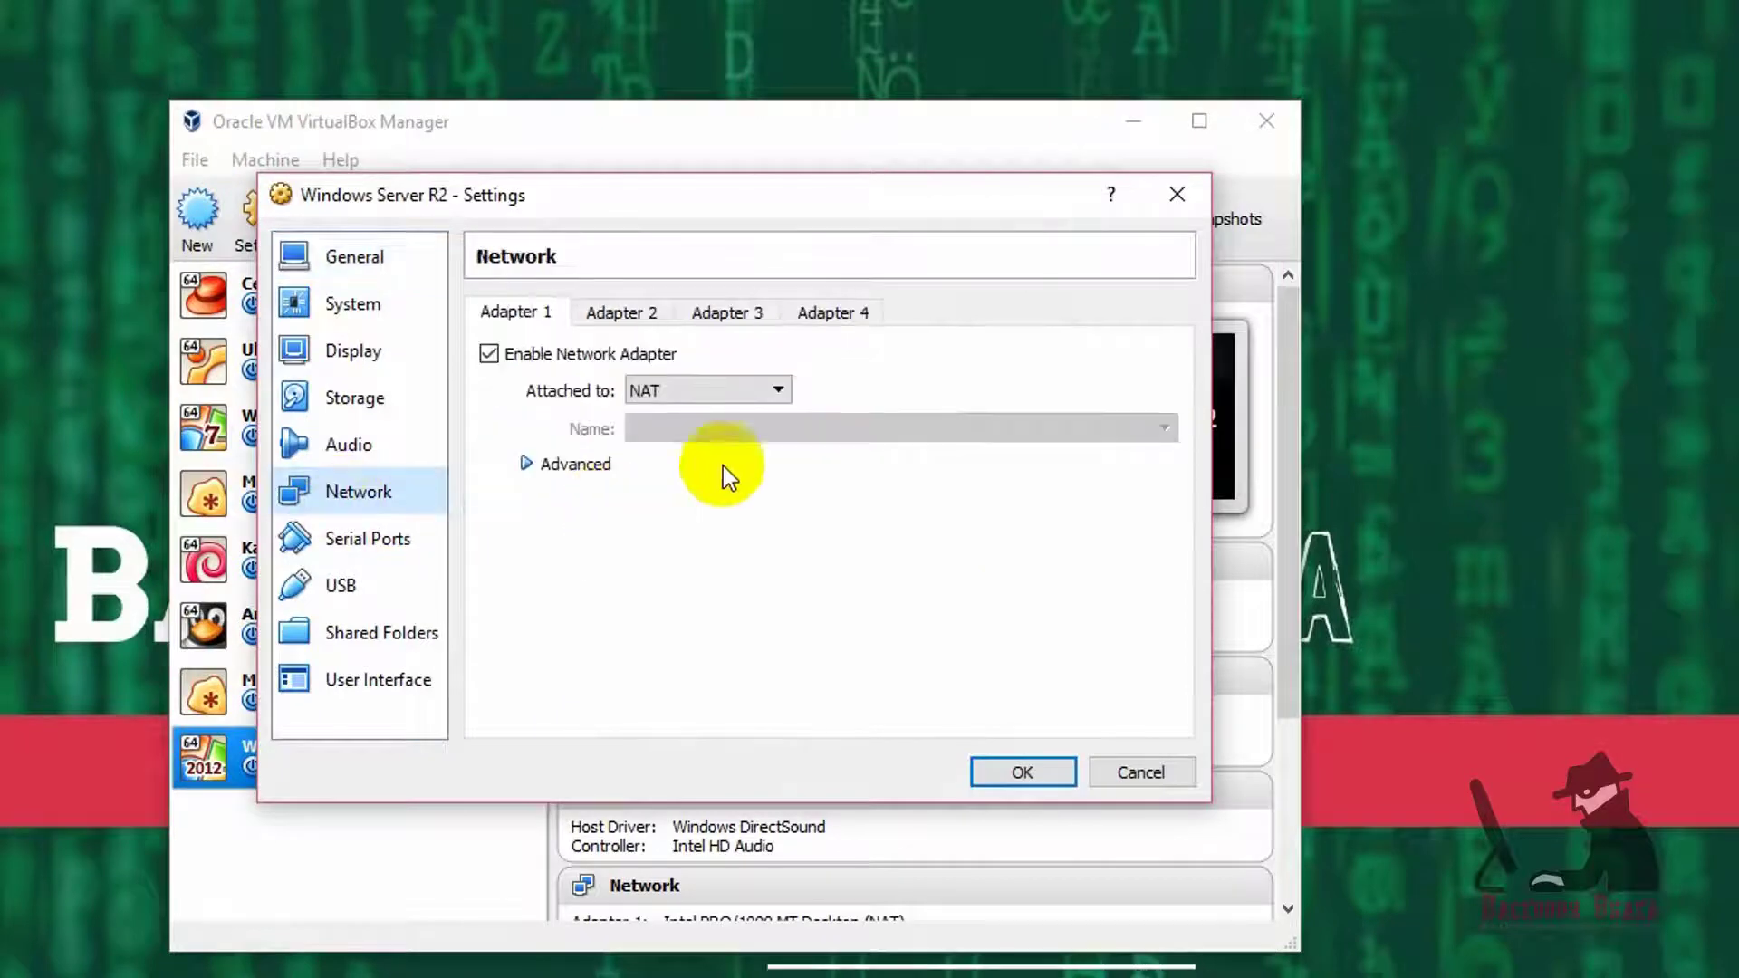
pyautogui.click(712, 391)
pyautogui.click(711, 471)
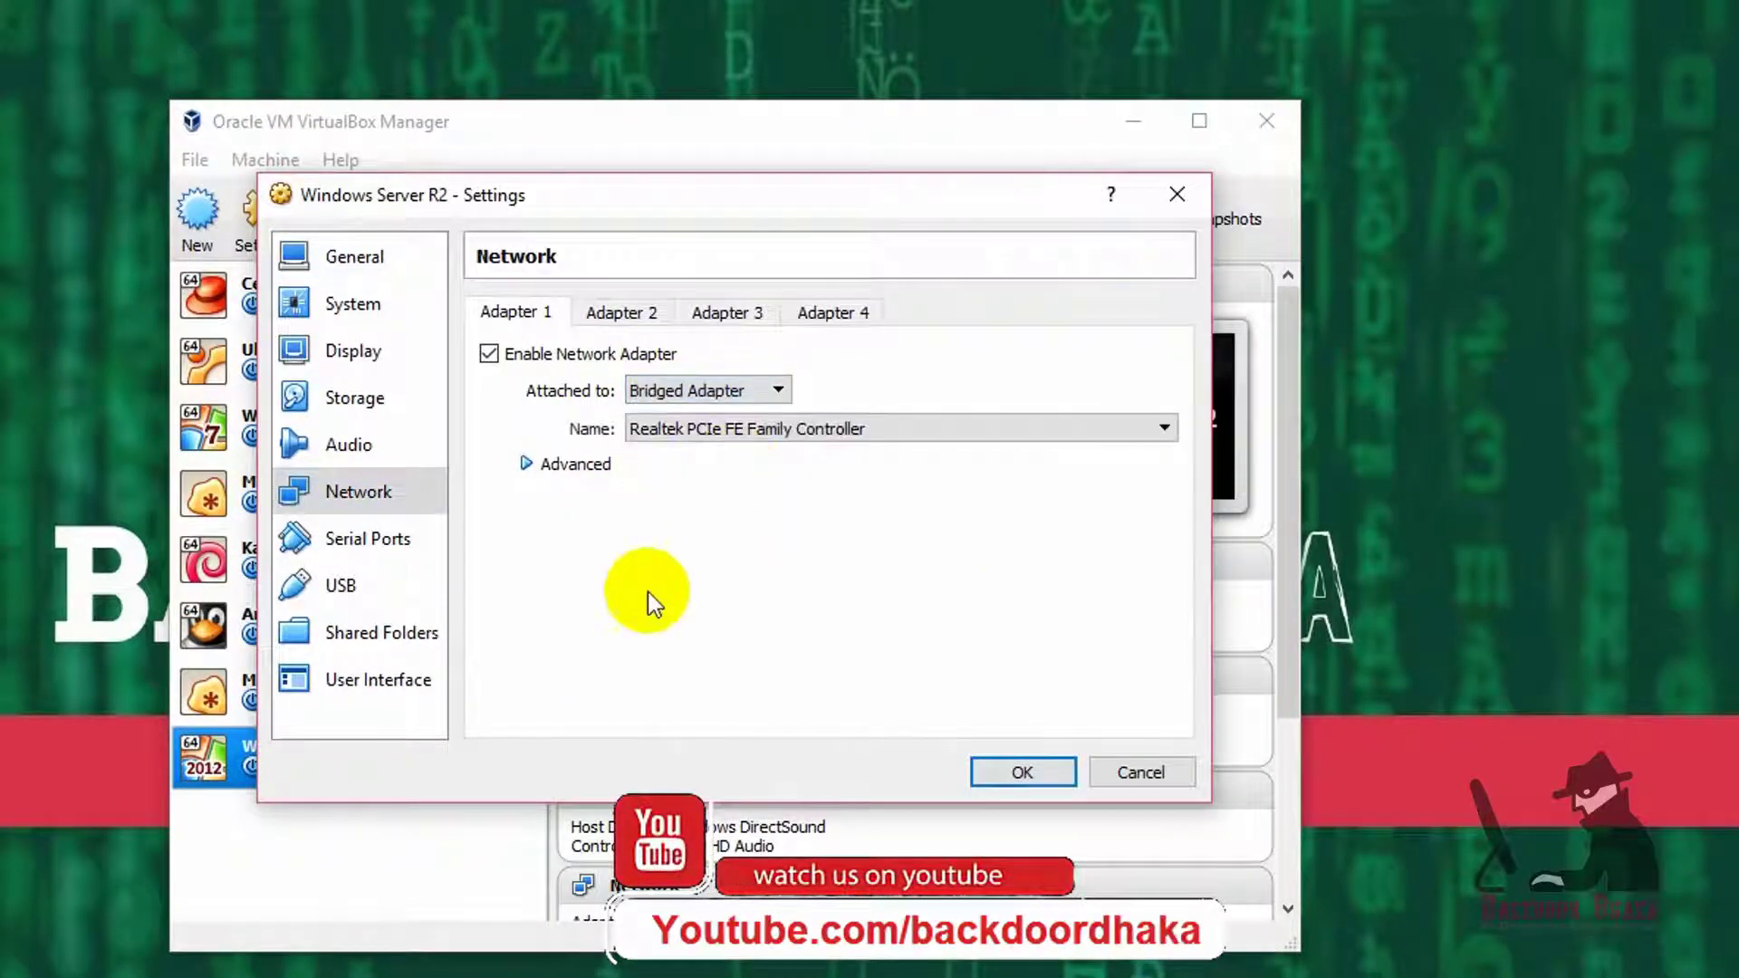
pyautogui.click(787, 431)
pyautogui.click(786, 448)
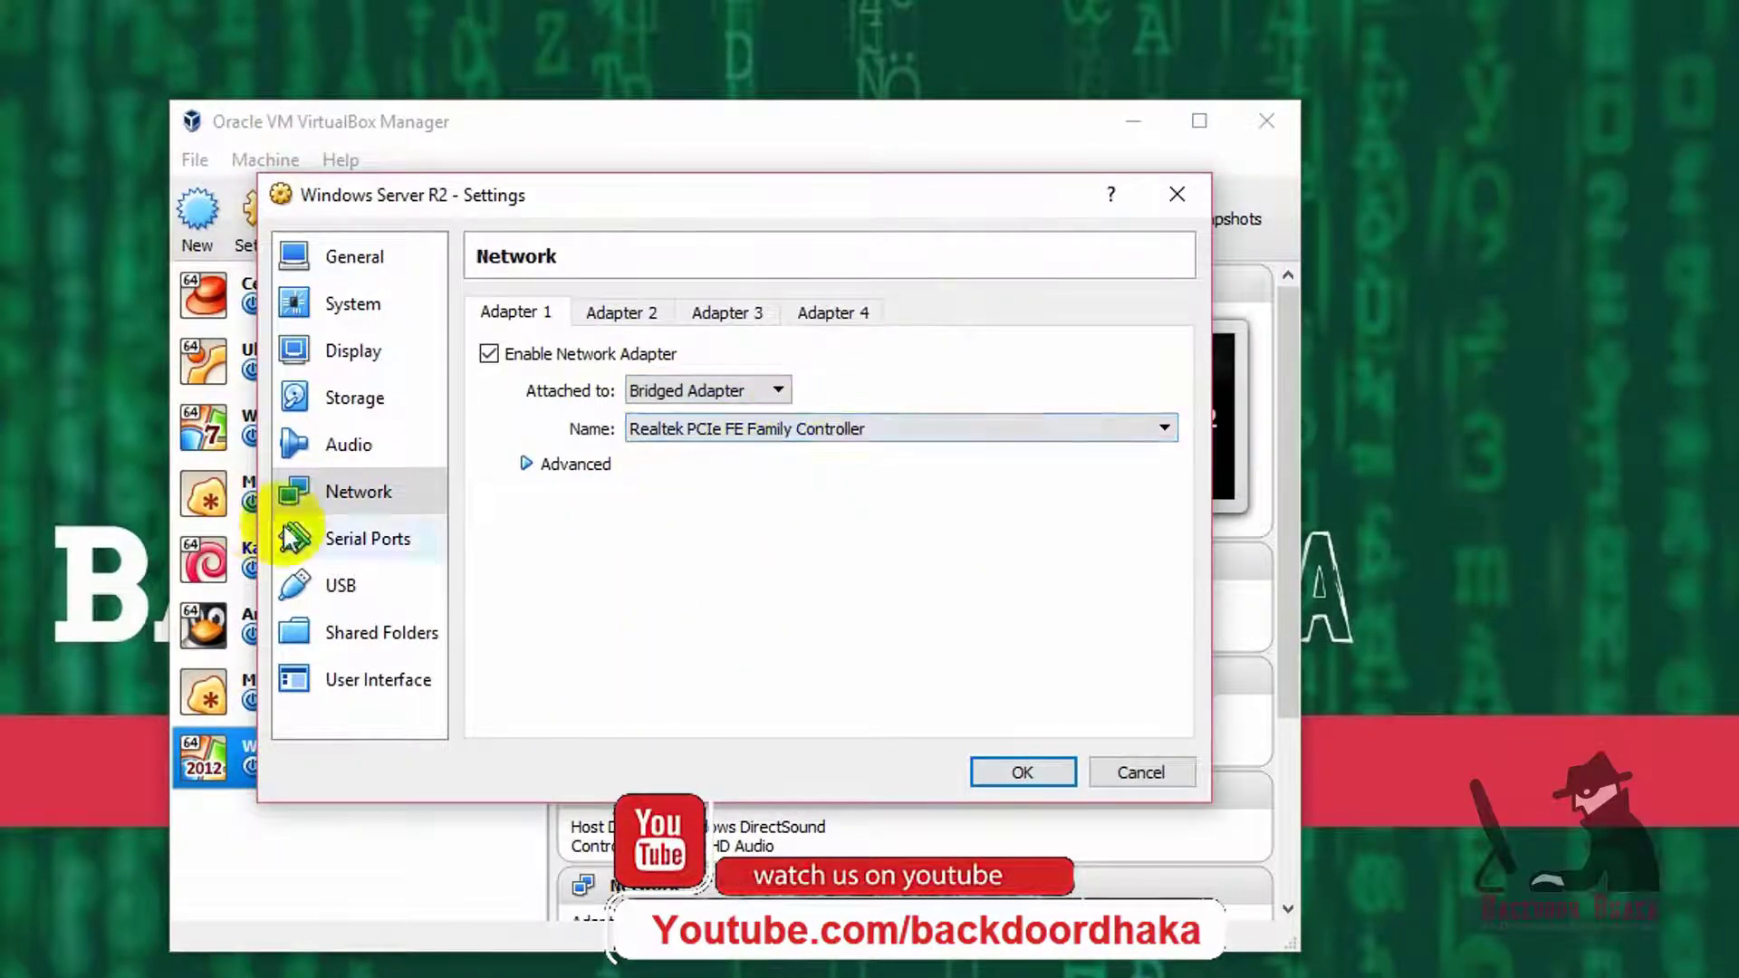
# - Compare Adapters 1, 2 and 3, toggling Adapter 2 on and back off
pyautogui.click(611, 313)
pyautogui.click(725, 313)
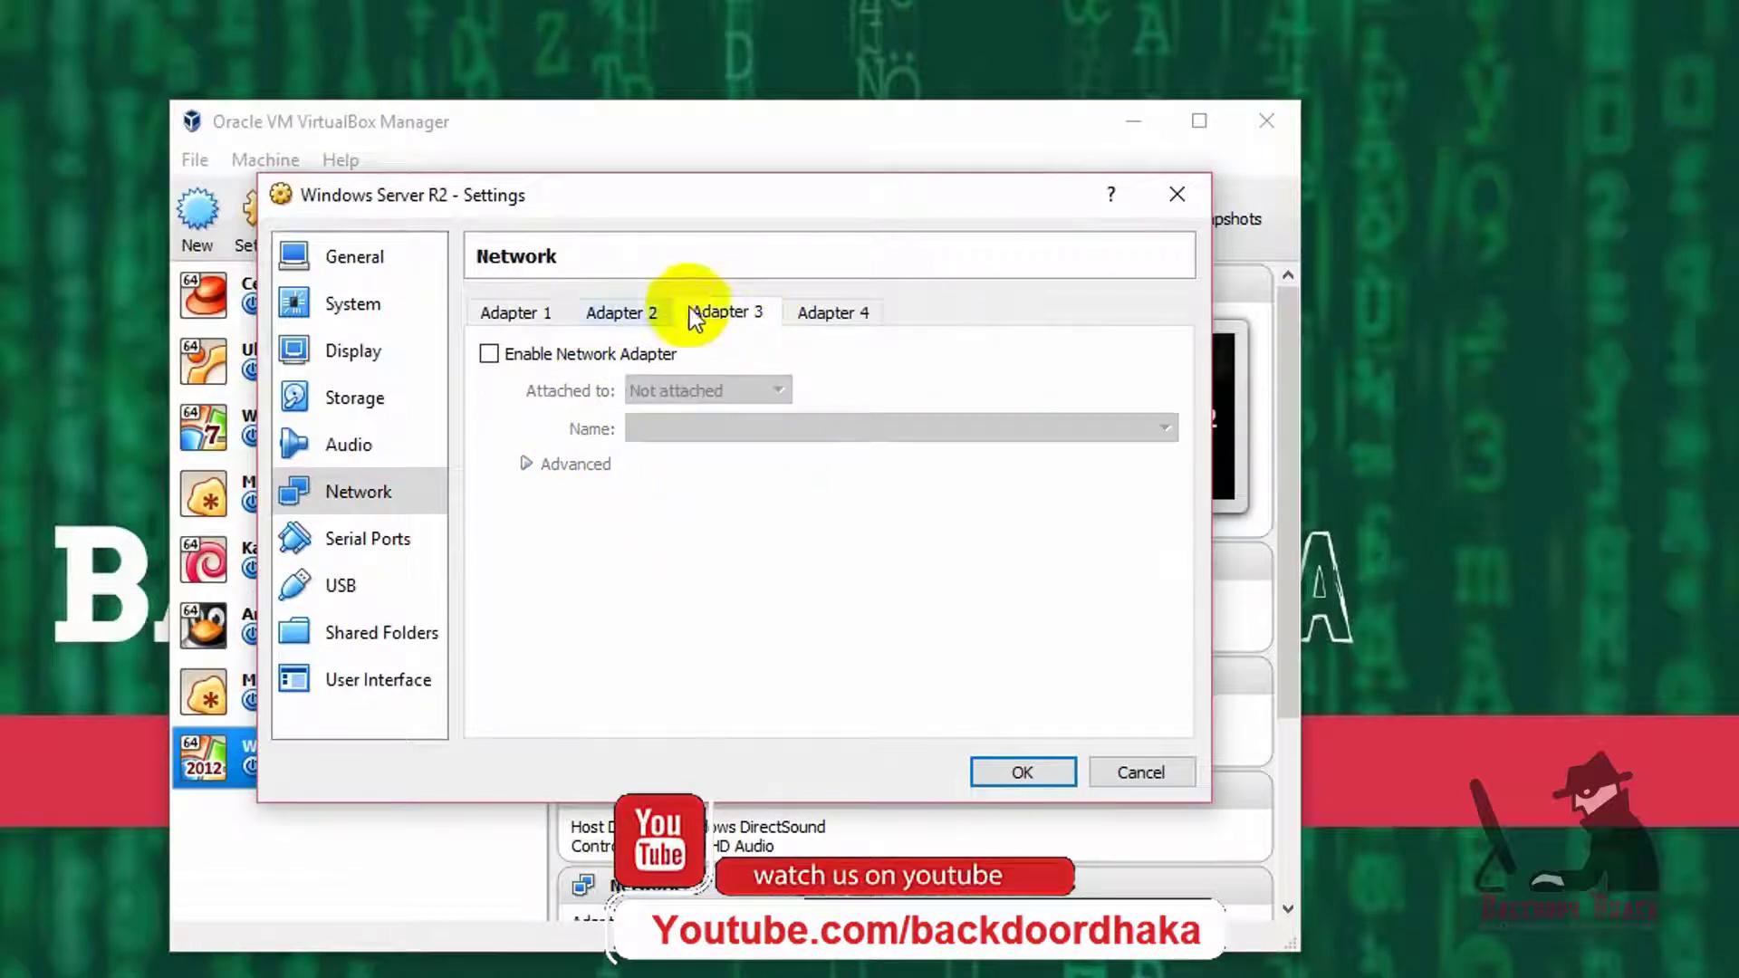
pyautogui.click(512, 312)
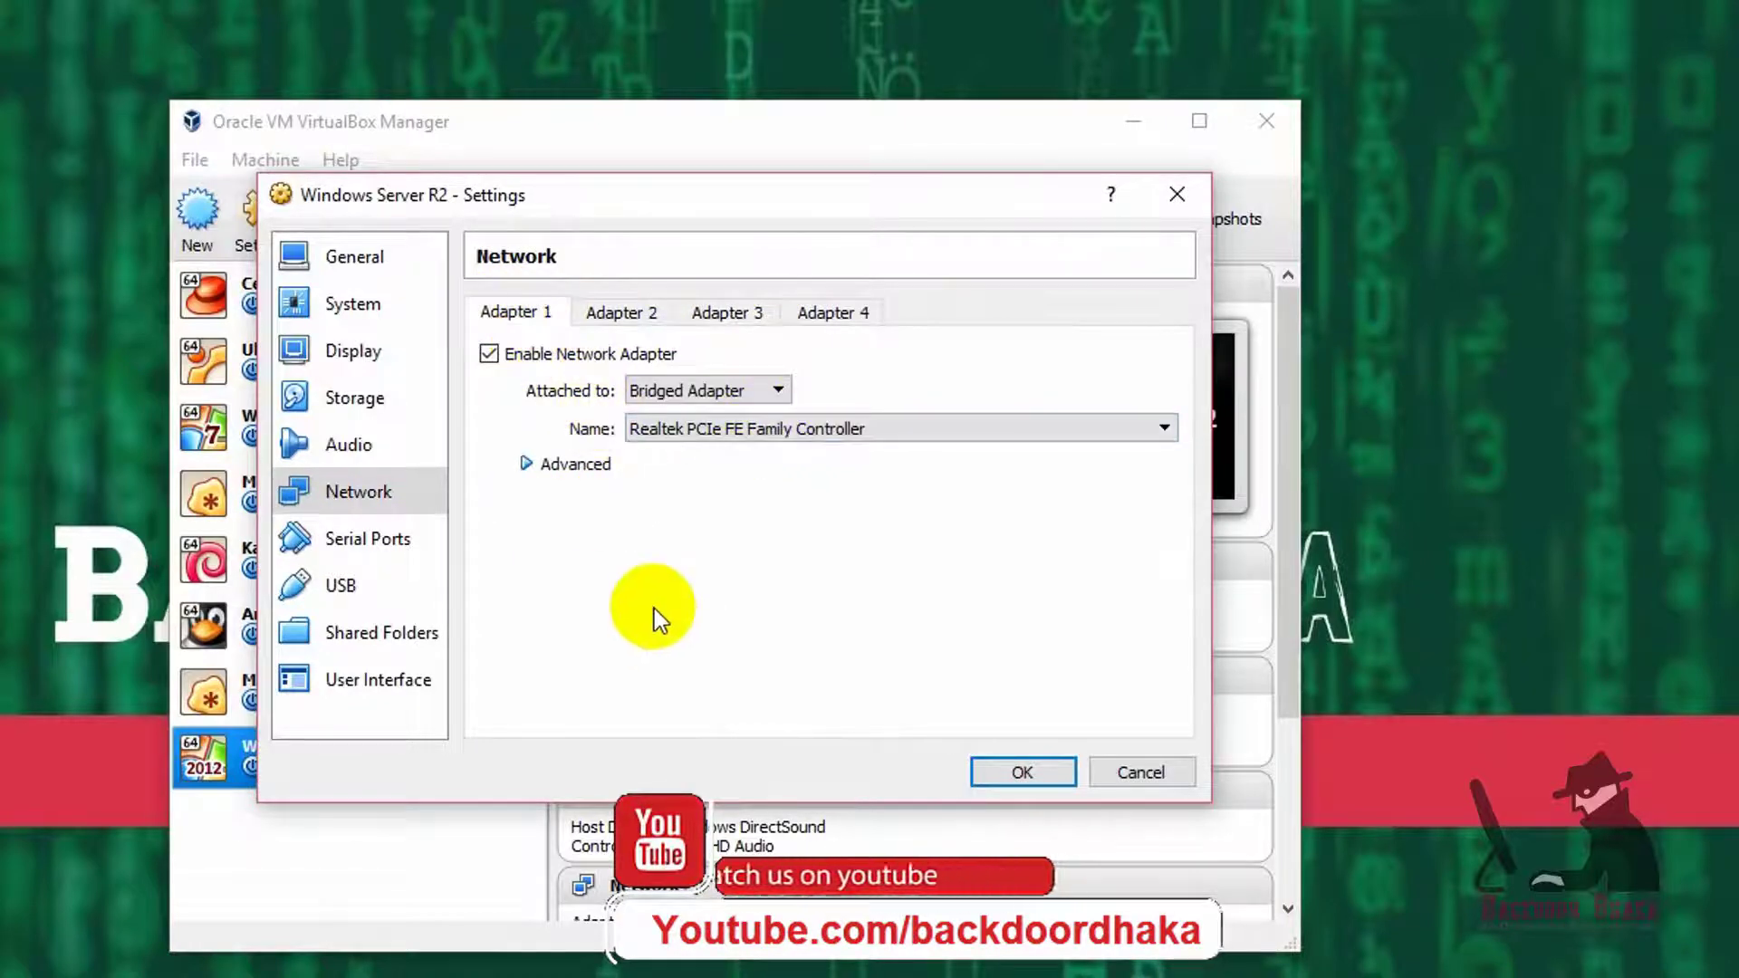
pyautogui.click(616, 317)
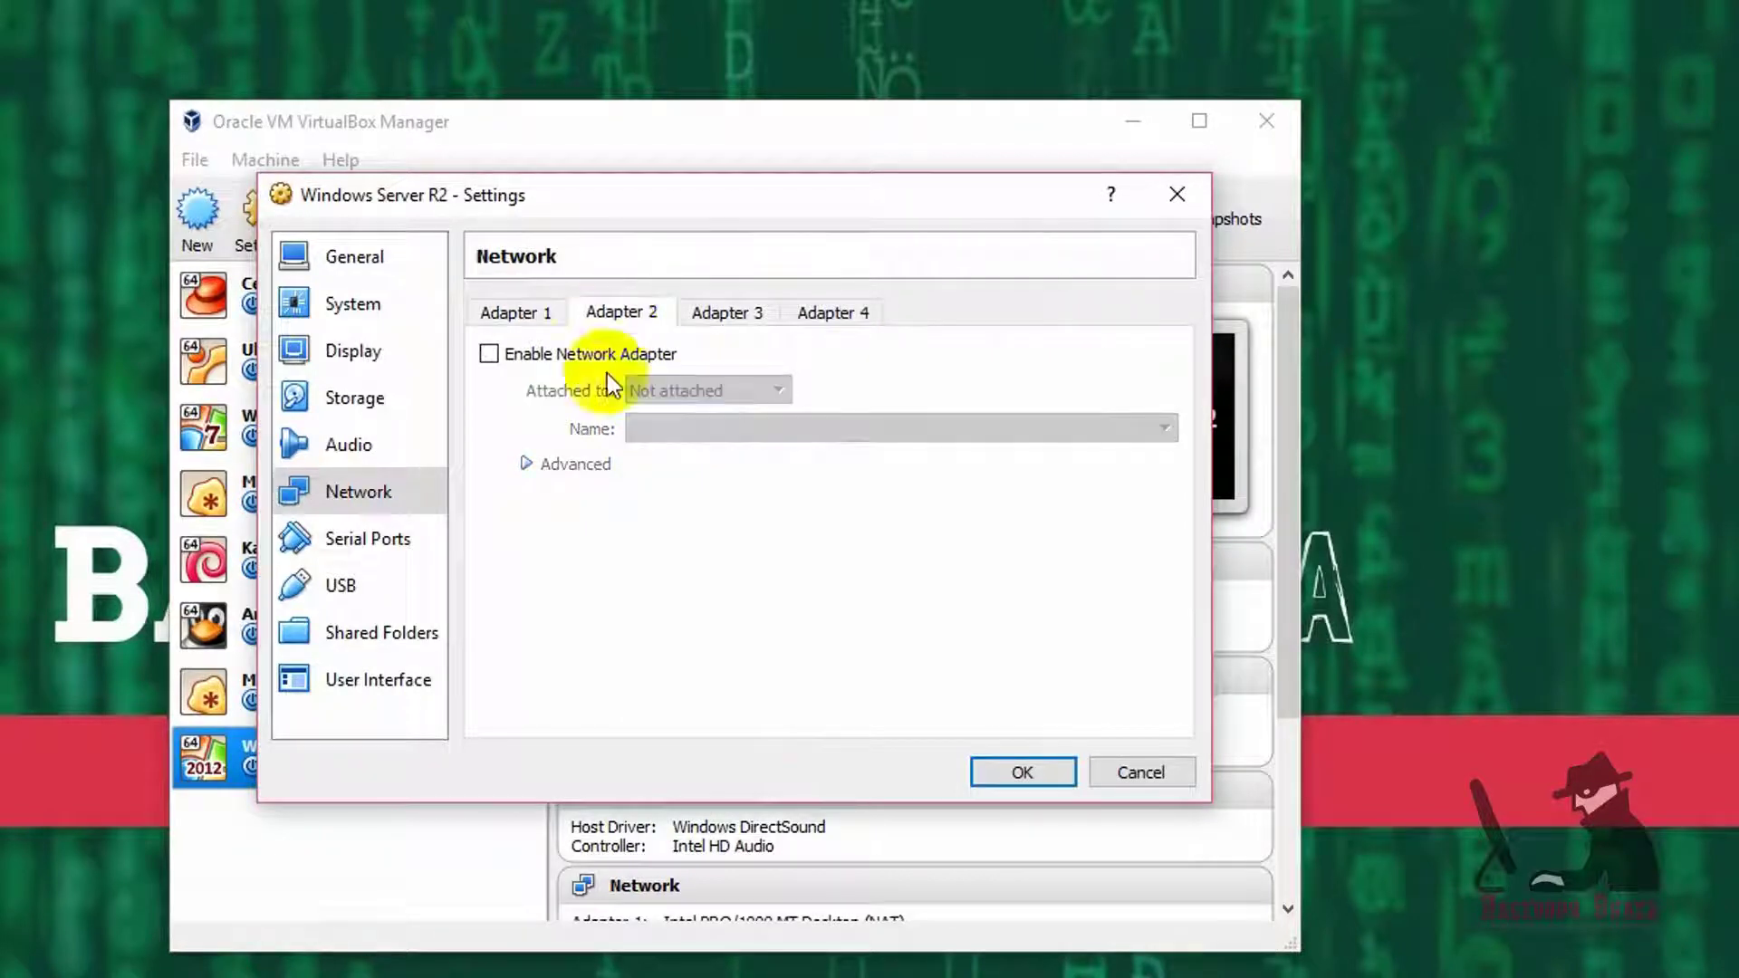
pyautogui.click(558, 354)
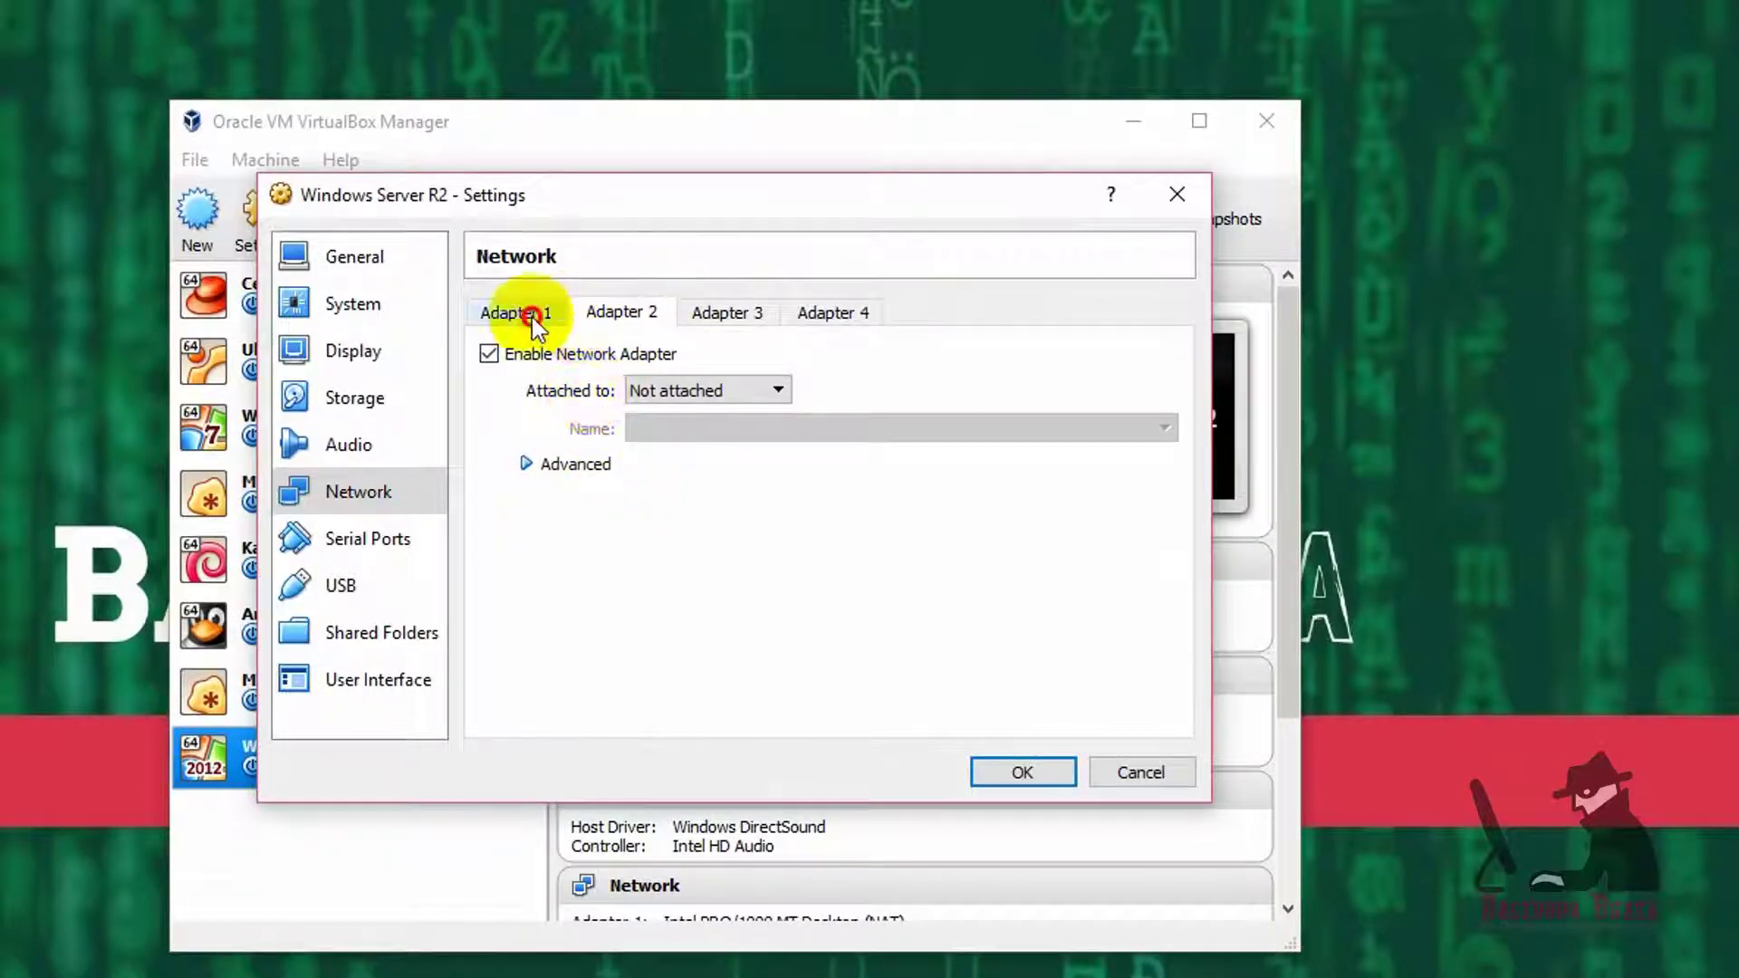
pyautogui.click(555, 317)
pyautogui.click(650, 319)
pyautogui.click(489, 353)
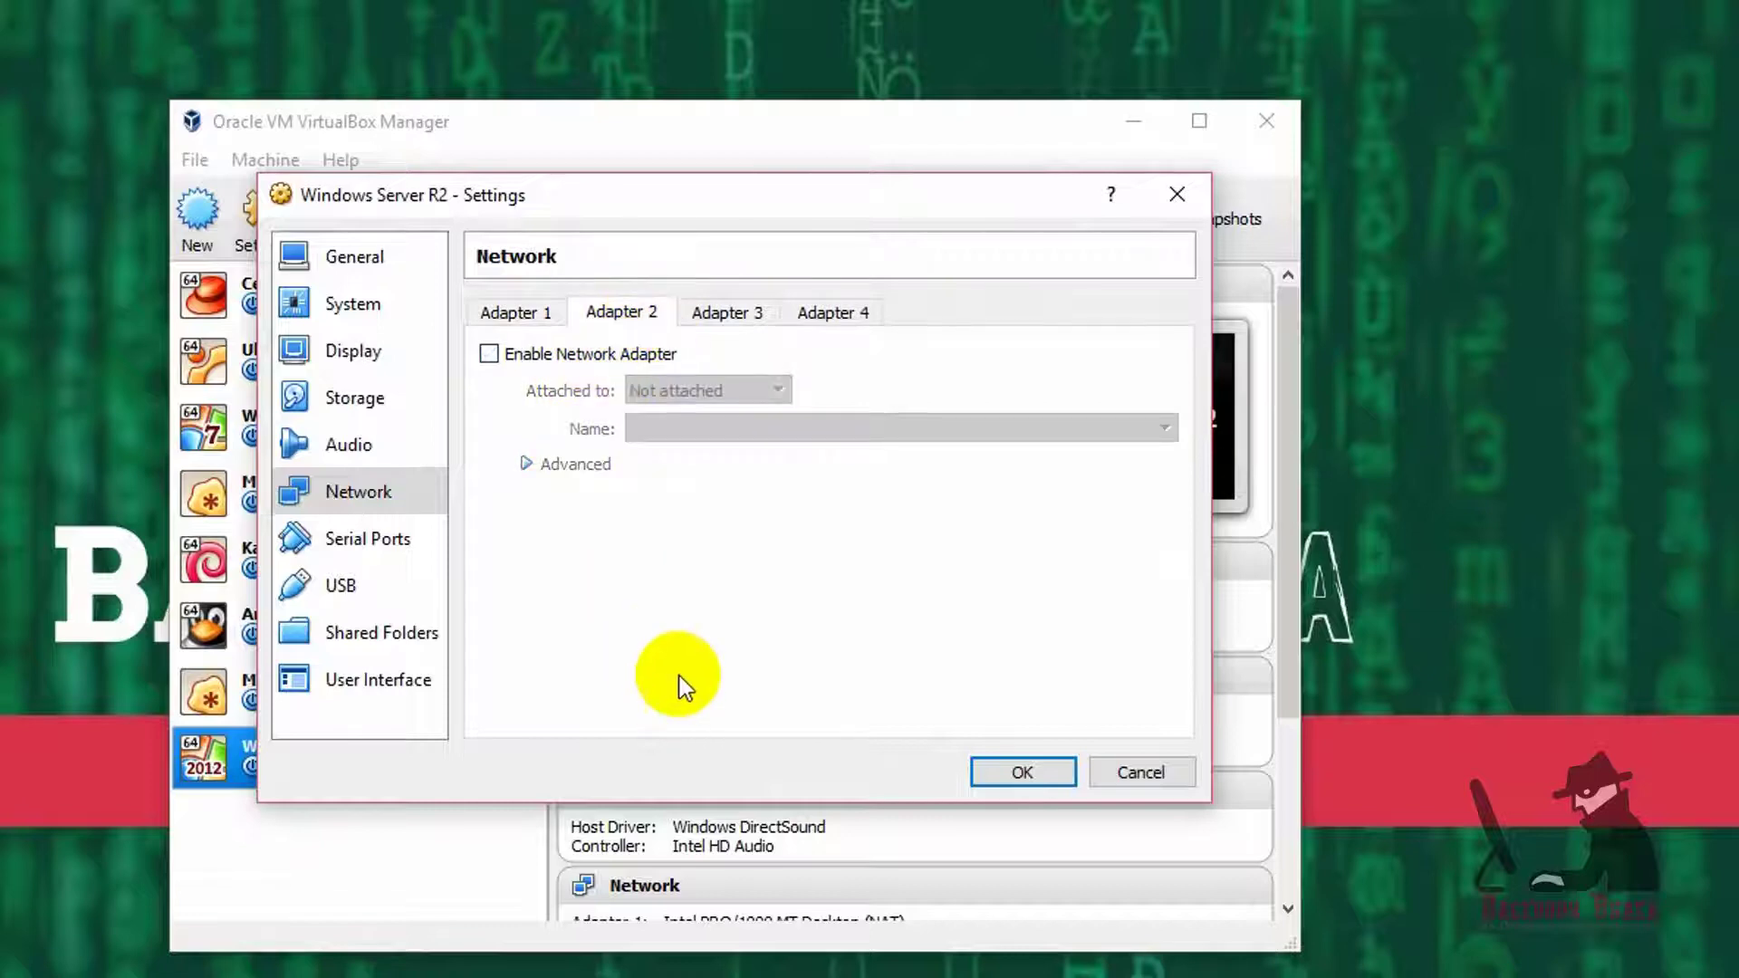
pyautogui.click(516, 312)
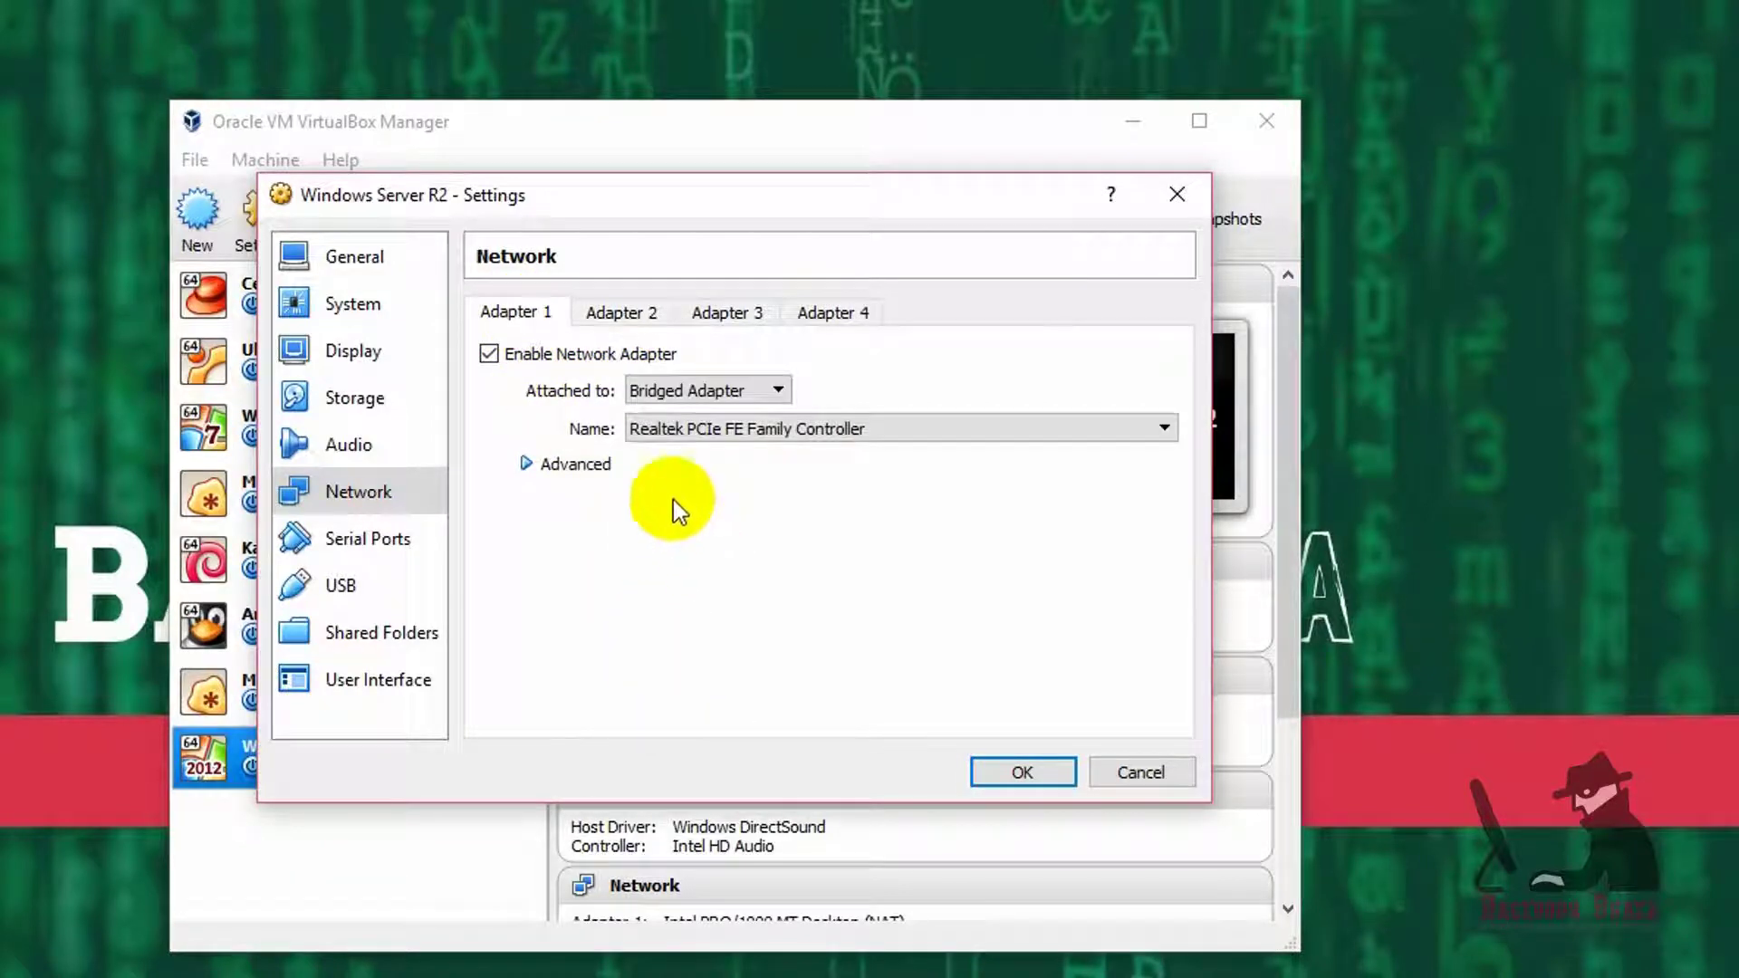
# - Enable Adapter 2 and attach it as a Bridged Adapter
pyautogui.click(609, 311)
pyautogui.click(550, 355)
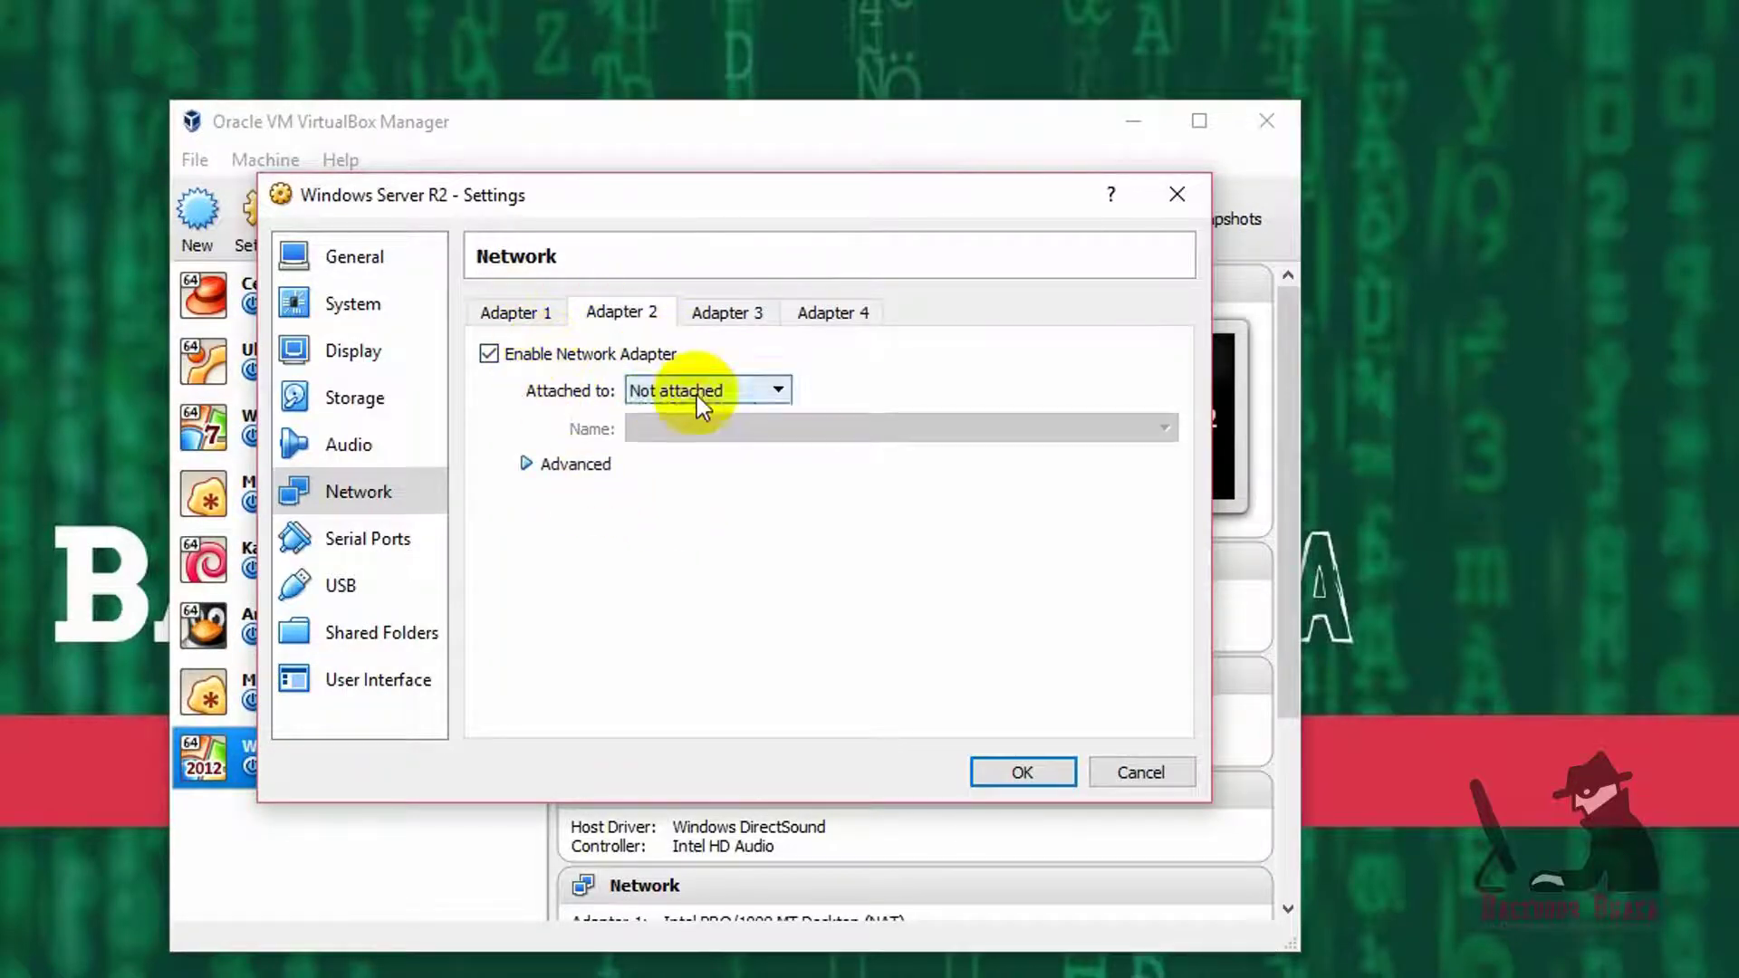
pyautogui.click(668, 390)
pyautogui.click(729, 472)
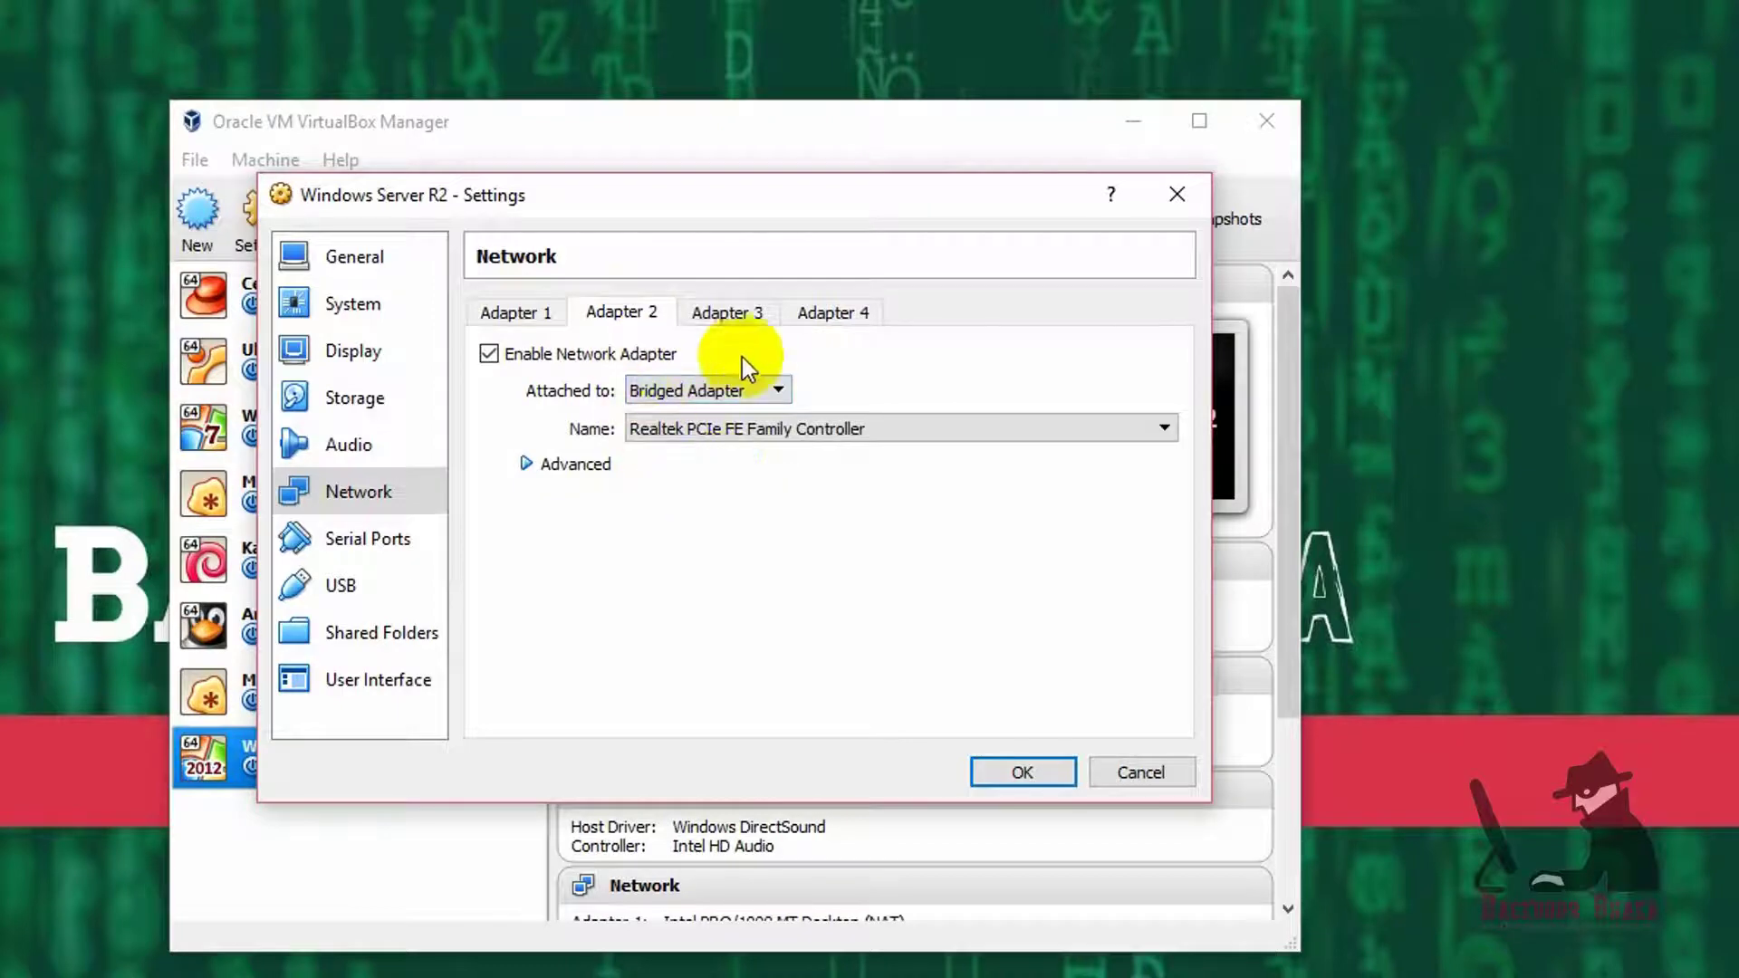
pyautogui.click(521, 310)
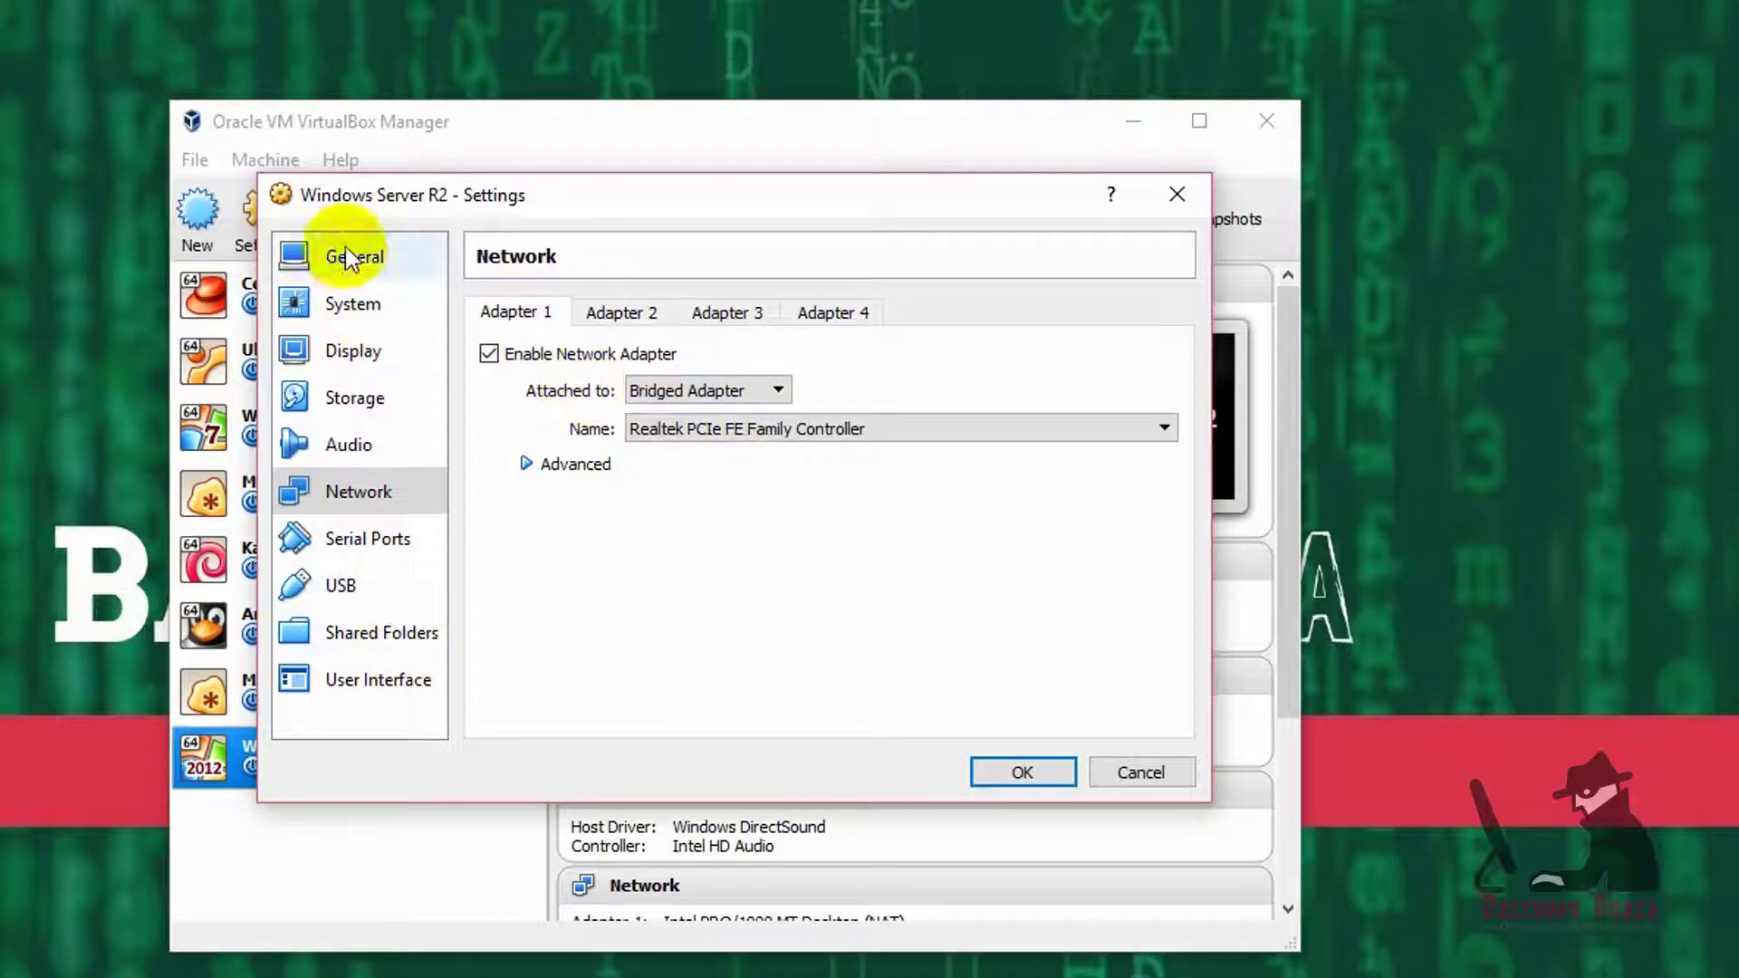
# - Move Optical to the top of the VM's boot order
pyautogui.click(351, 304)
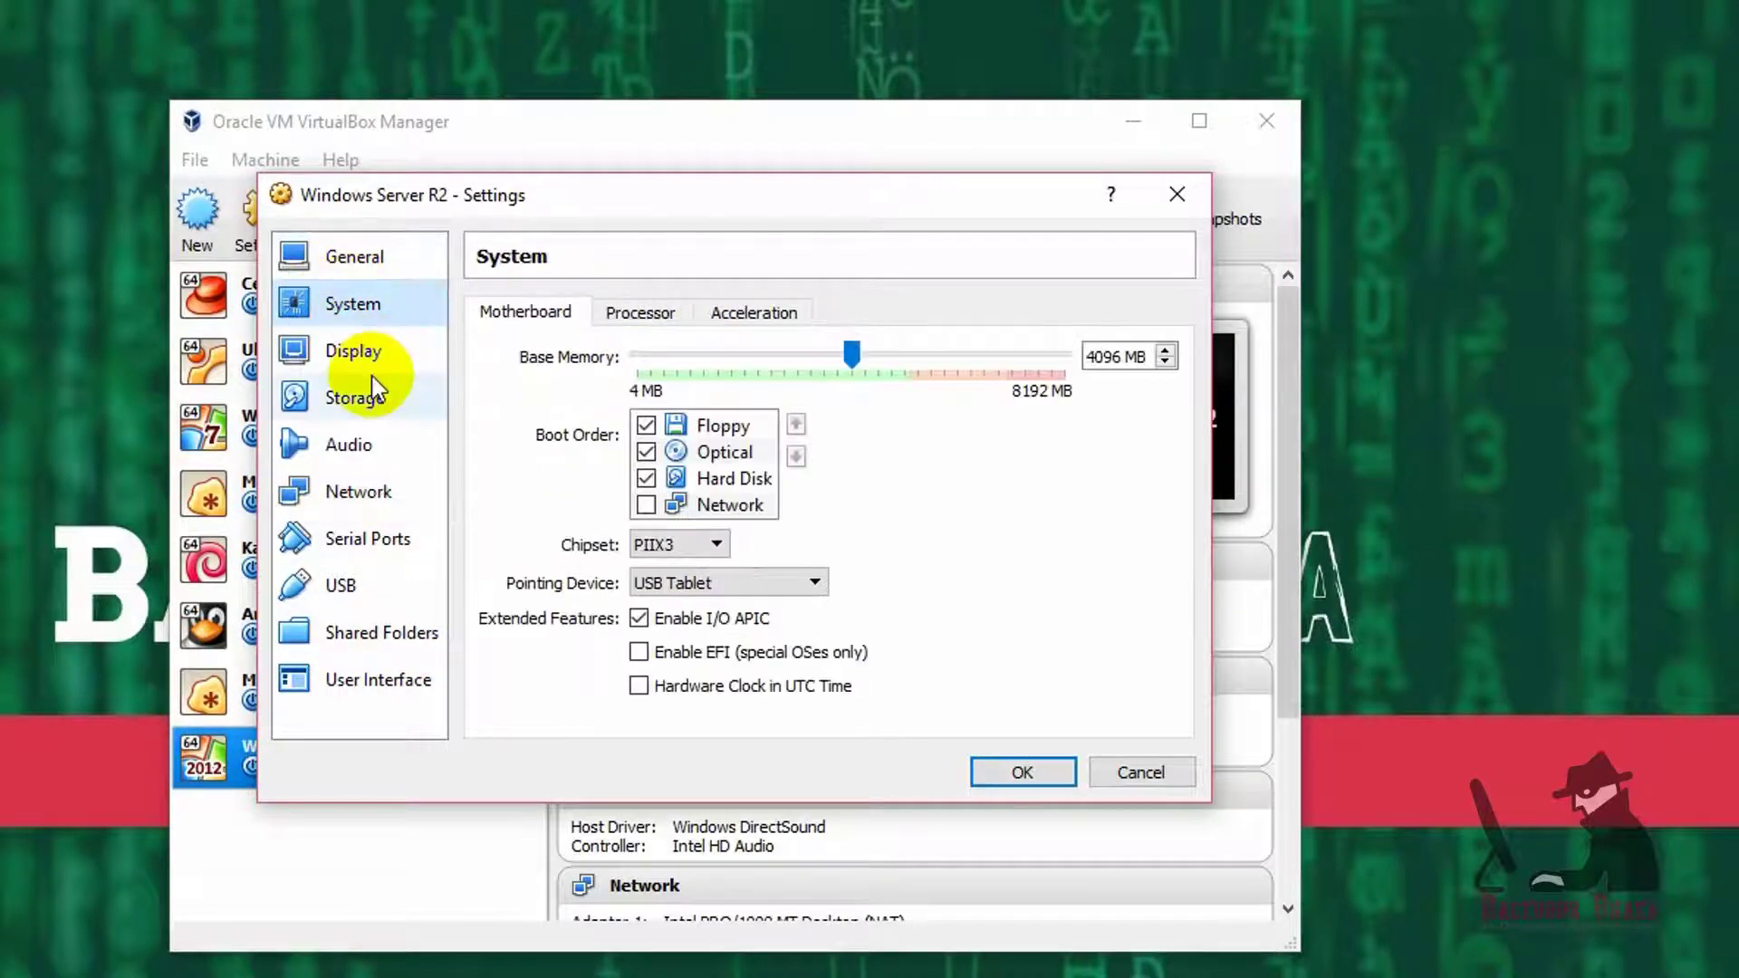
pyautogui.click(762, 453)
pyautogui.click(803, 424)
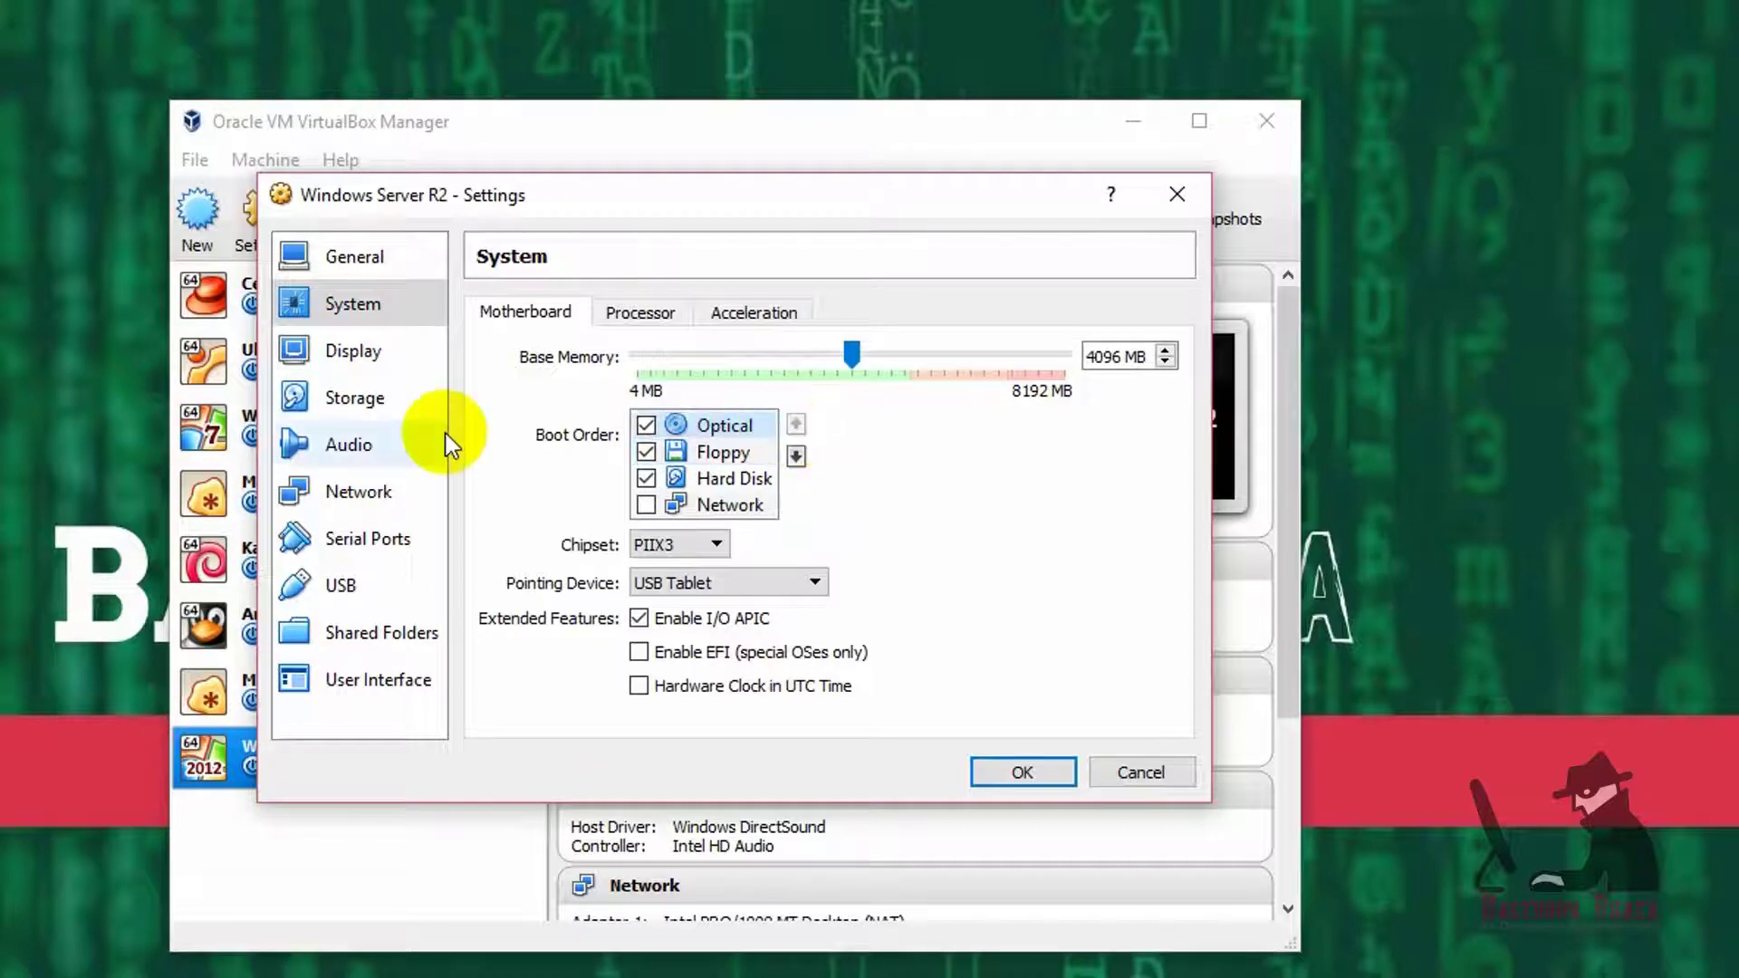
pyautogui.click(399, 353)
# - Choose a disk image for the empty optical drive, browsing to F:\Collection Software
pyautogui.click(351, 399)
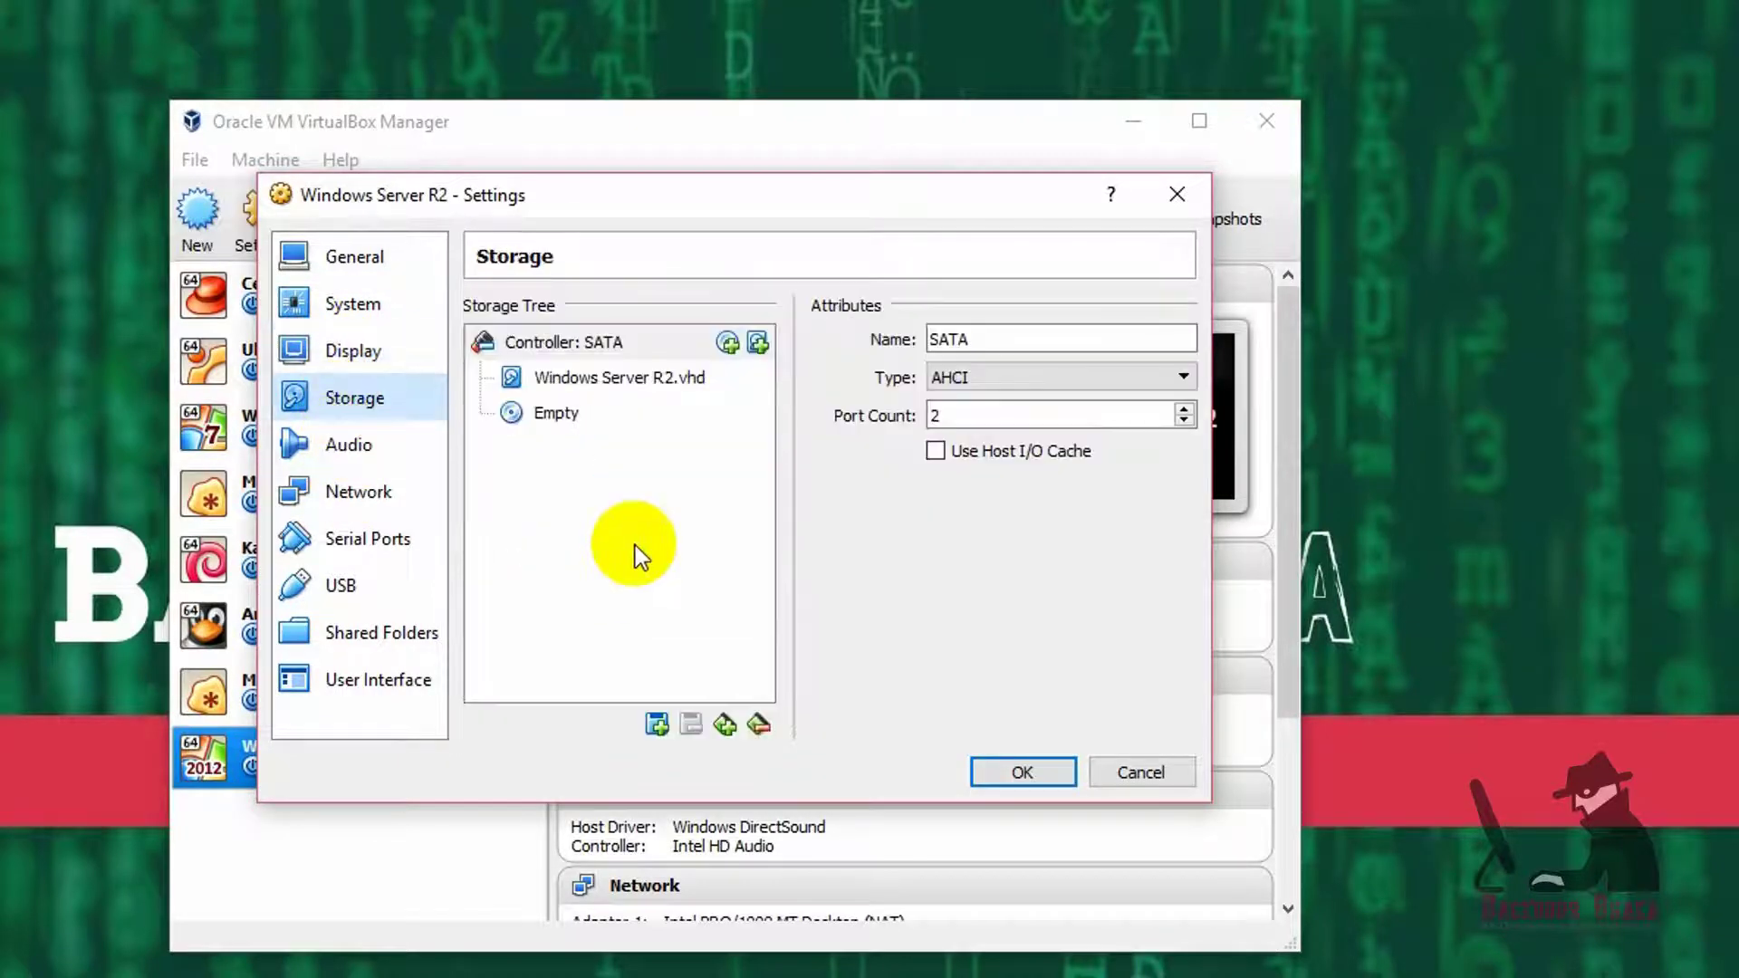
pyautogui.click(557, 415)
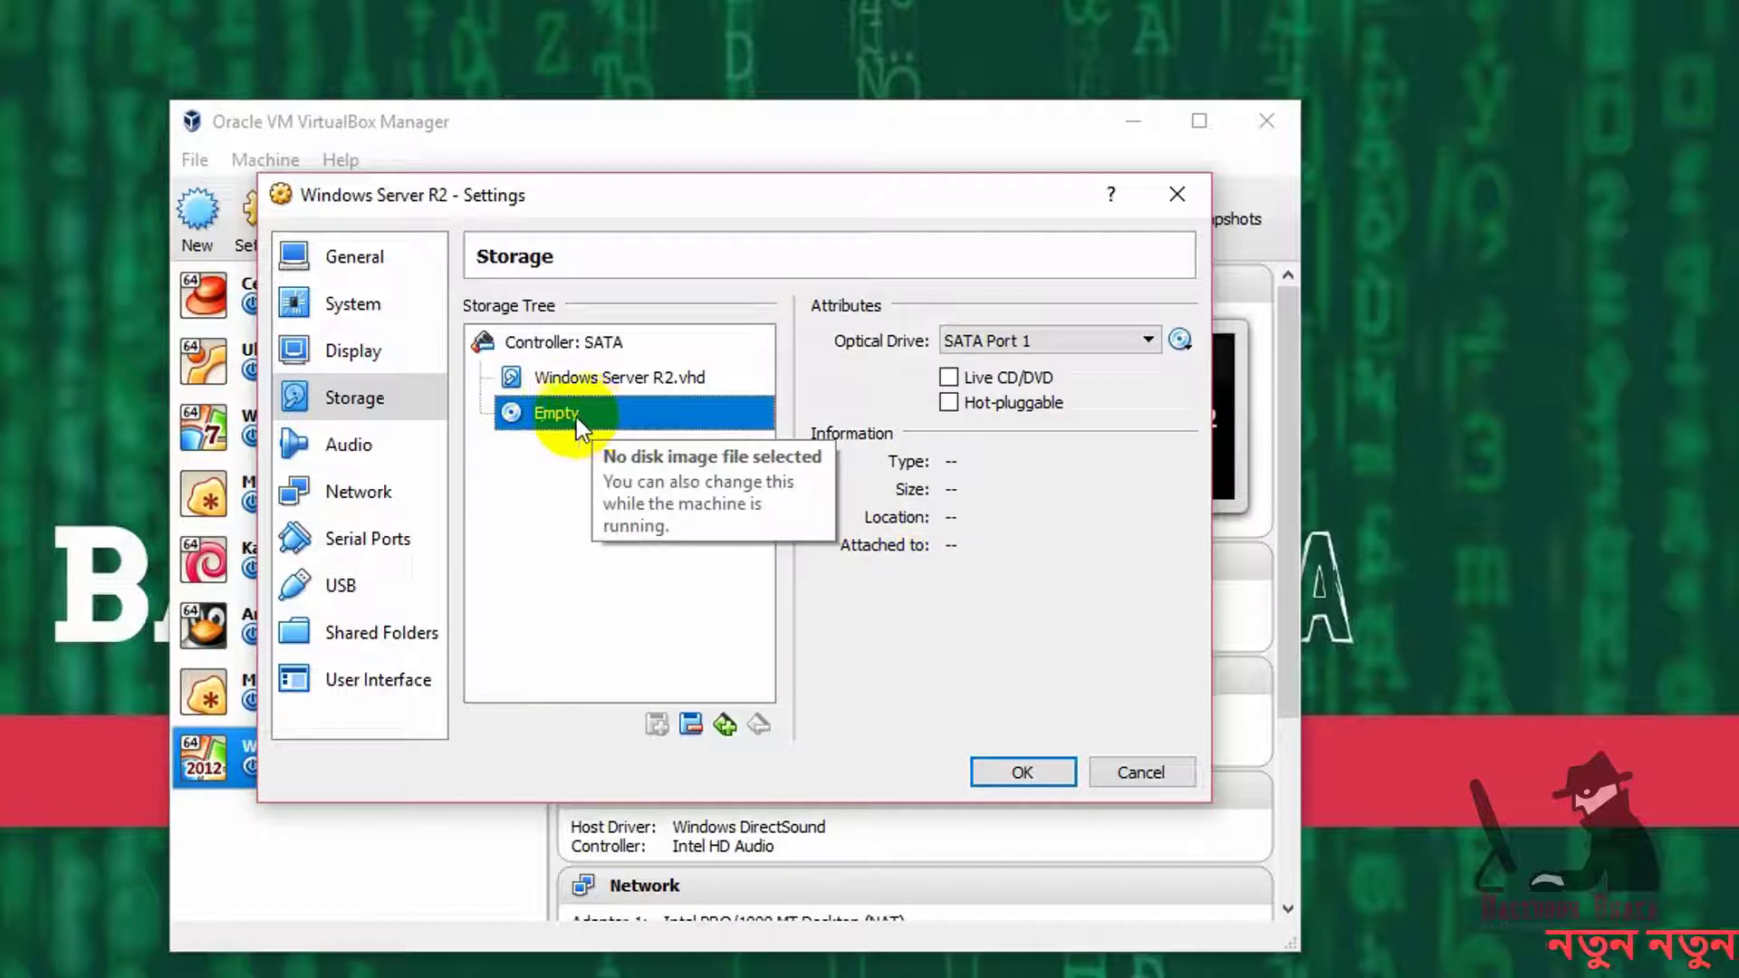
pyautogui.click(1178, 341)
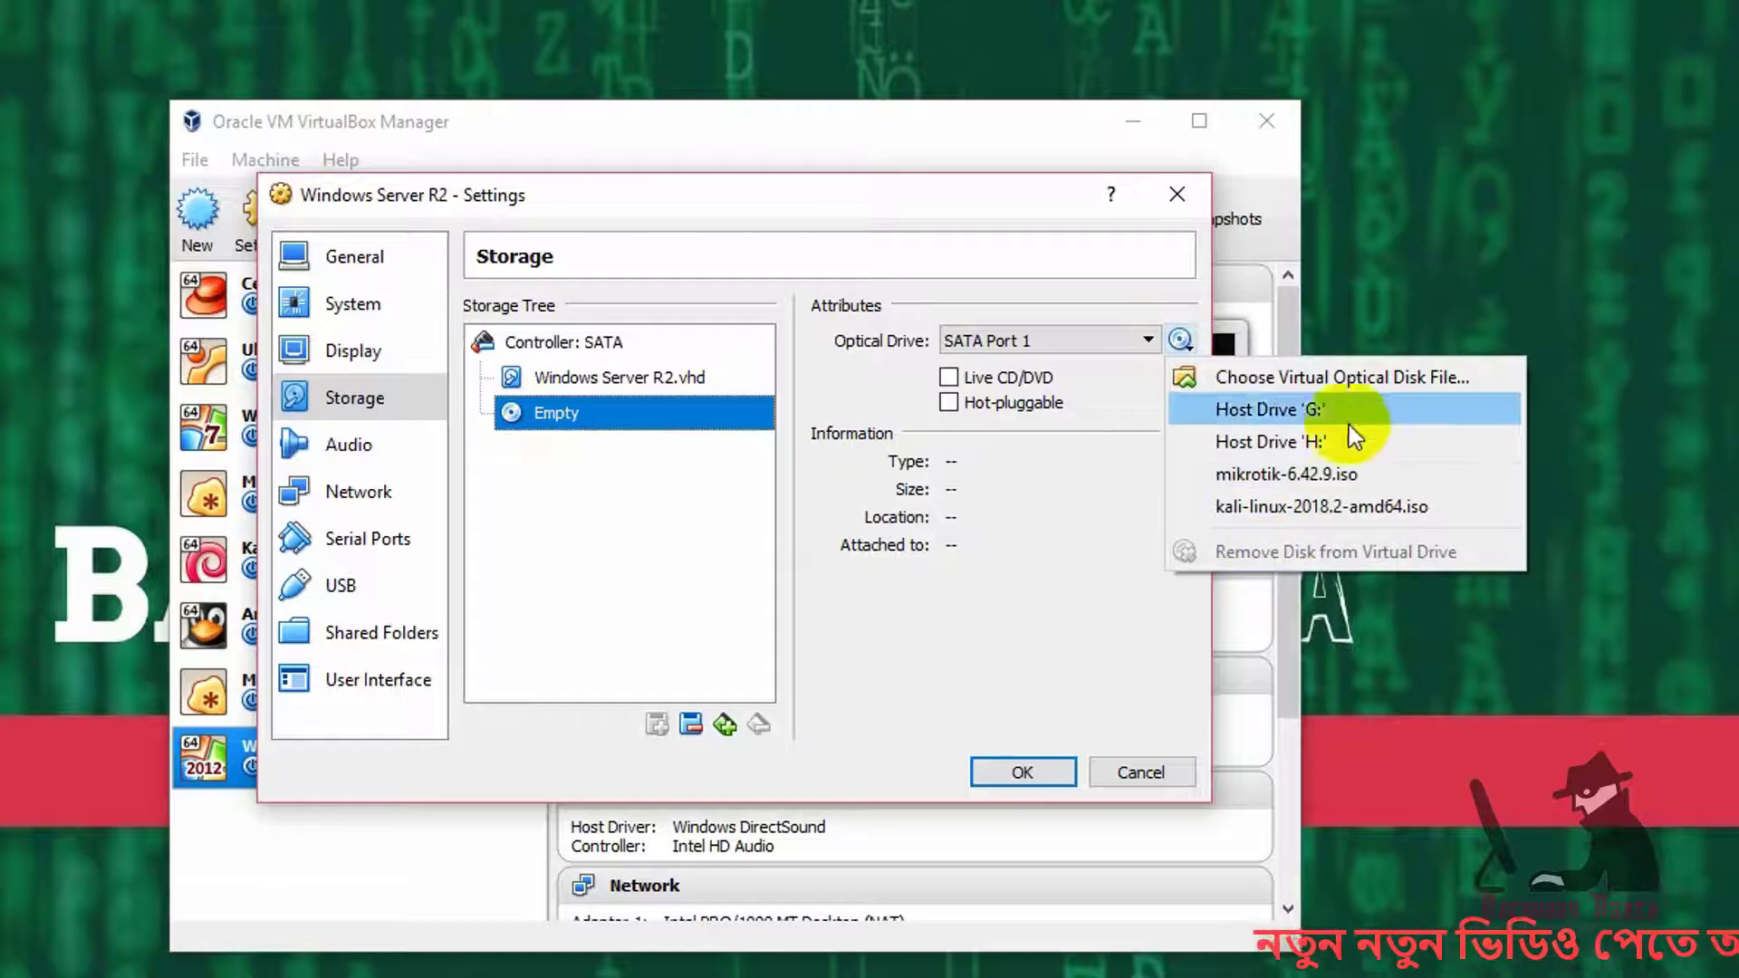
pyautogui.click(1351, 382)
pyautogui.scroll(-1, 713, 590)
pyautogui.scroll(1, 714, 590)
pyautogui.scroll(-2, 489, 707)
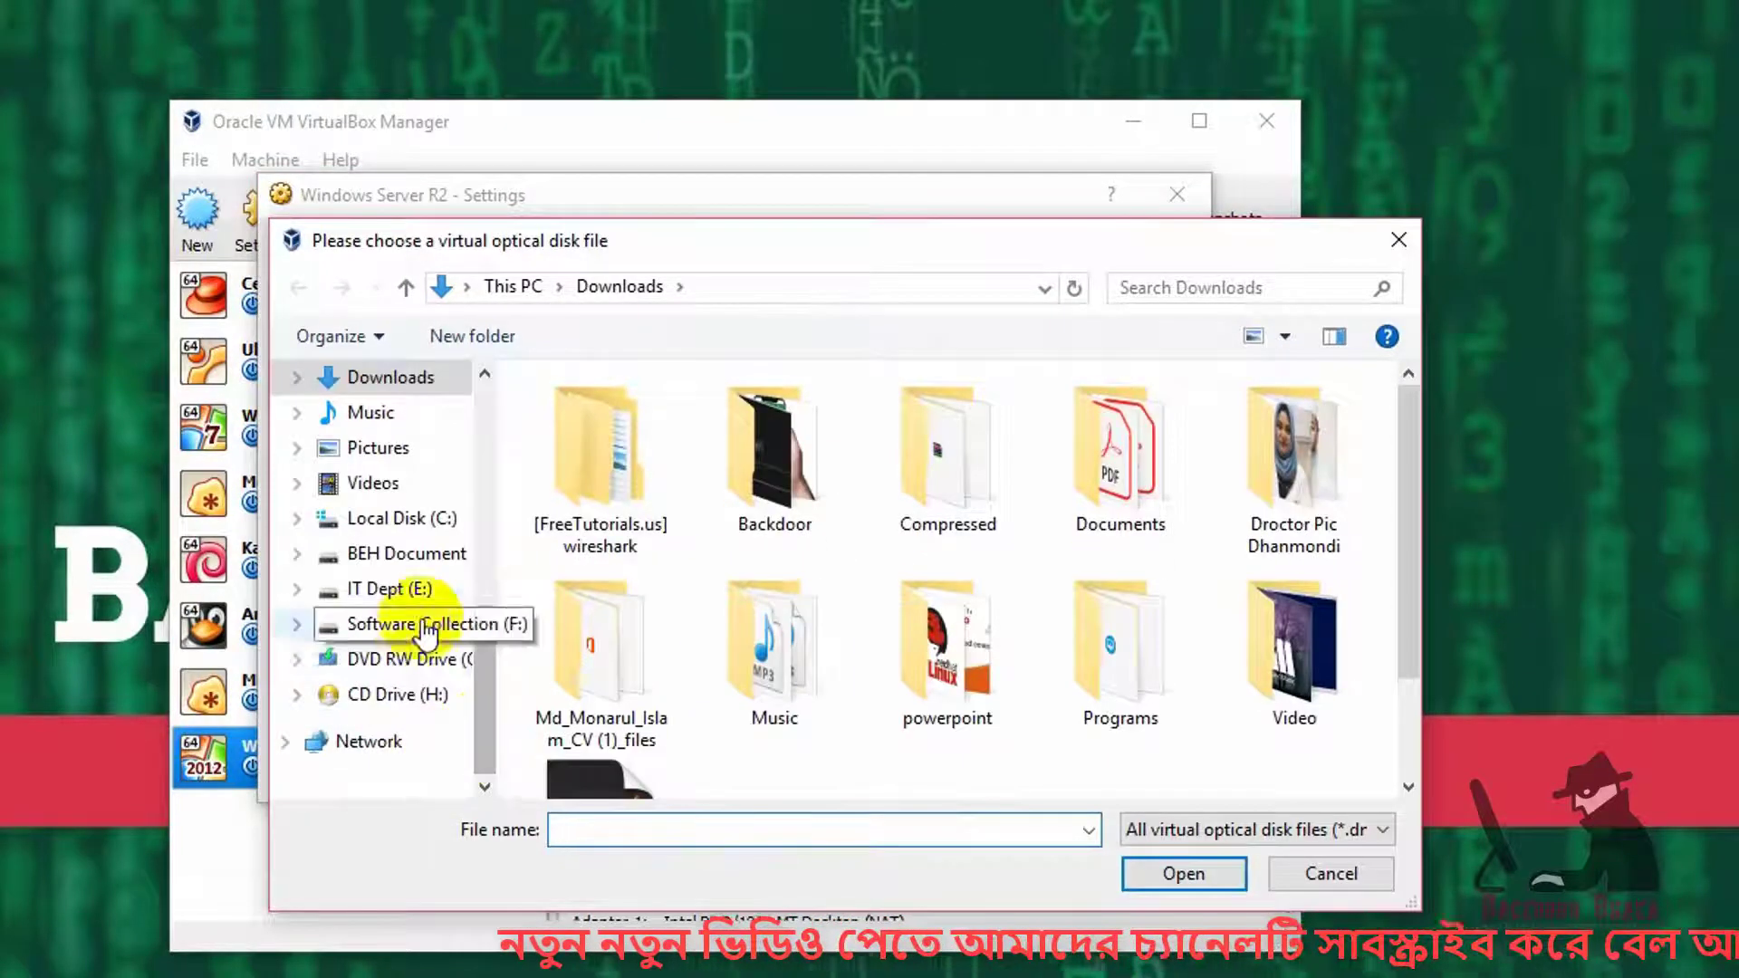
pyautogui.click(390, 625)
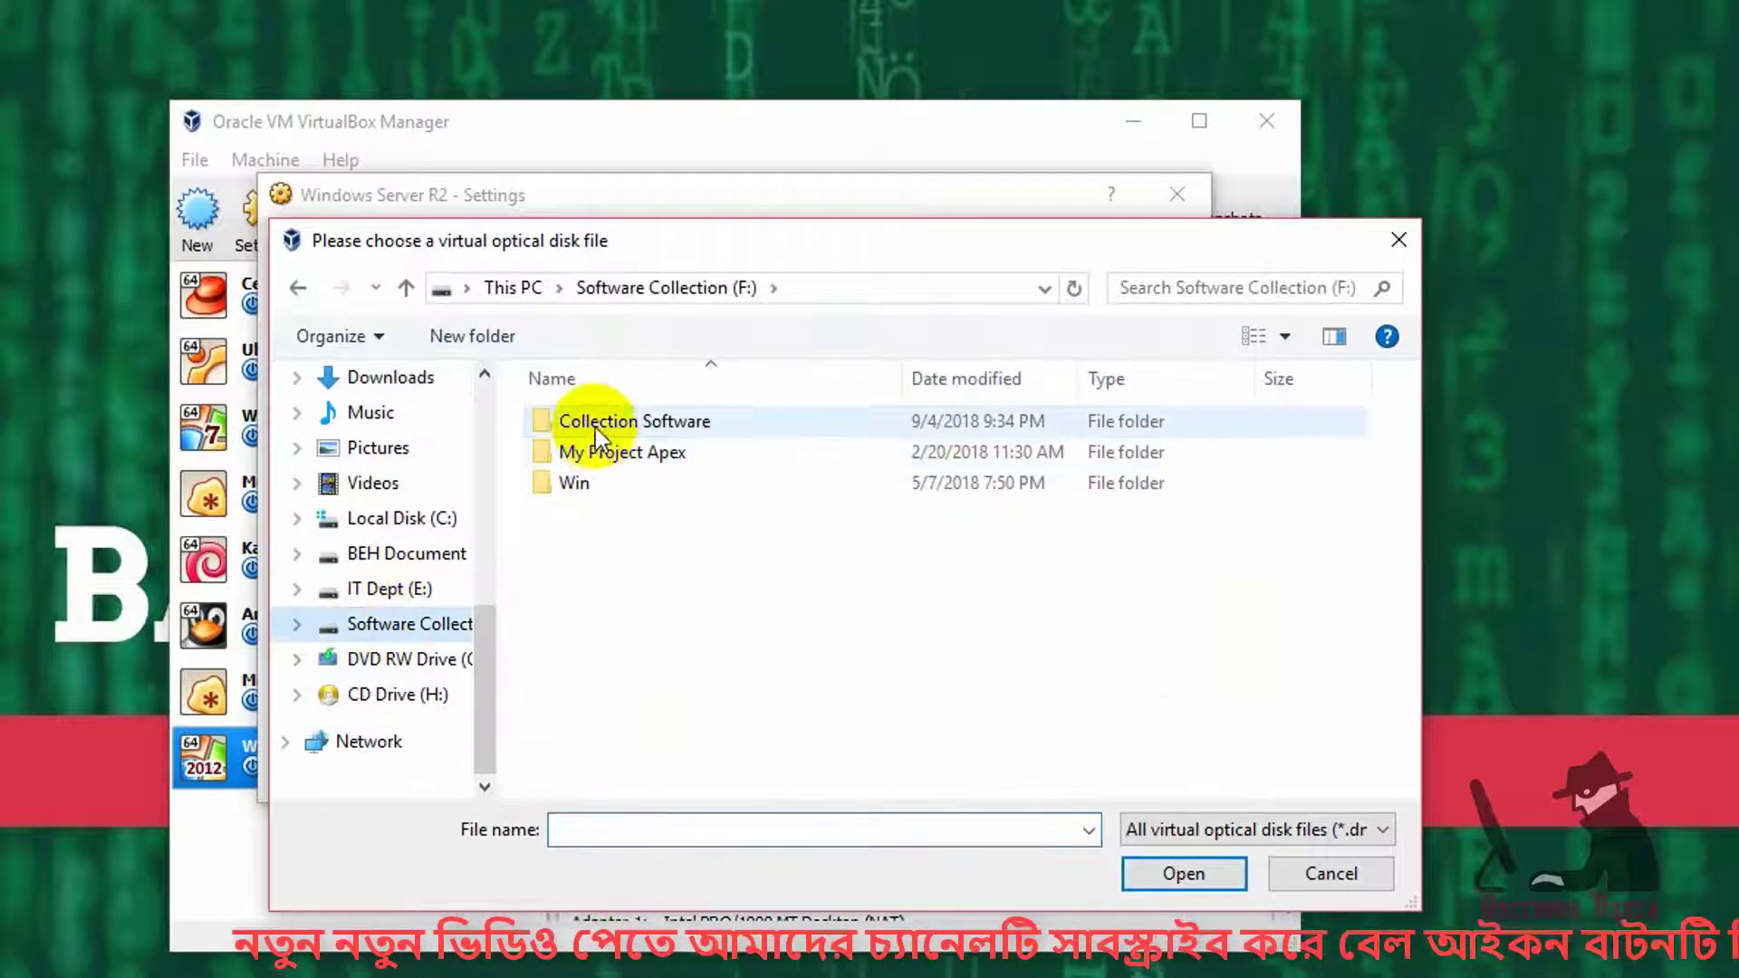
pyautogui.doubleClick(589, 421)
# - Load server_2012.iso from the ISO folder into the drive and save the settings
pyautogui.scroll(-5, 804, 667)
pyautogui.scroll(2, 810, 688)
pyautogui.doubleClick(806, 639)
pyautogui.scroll(-3, 806, 639)
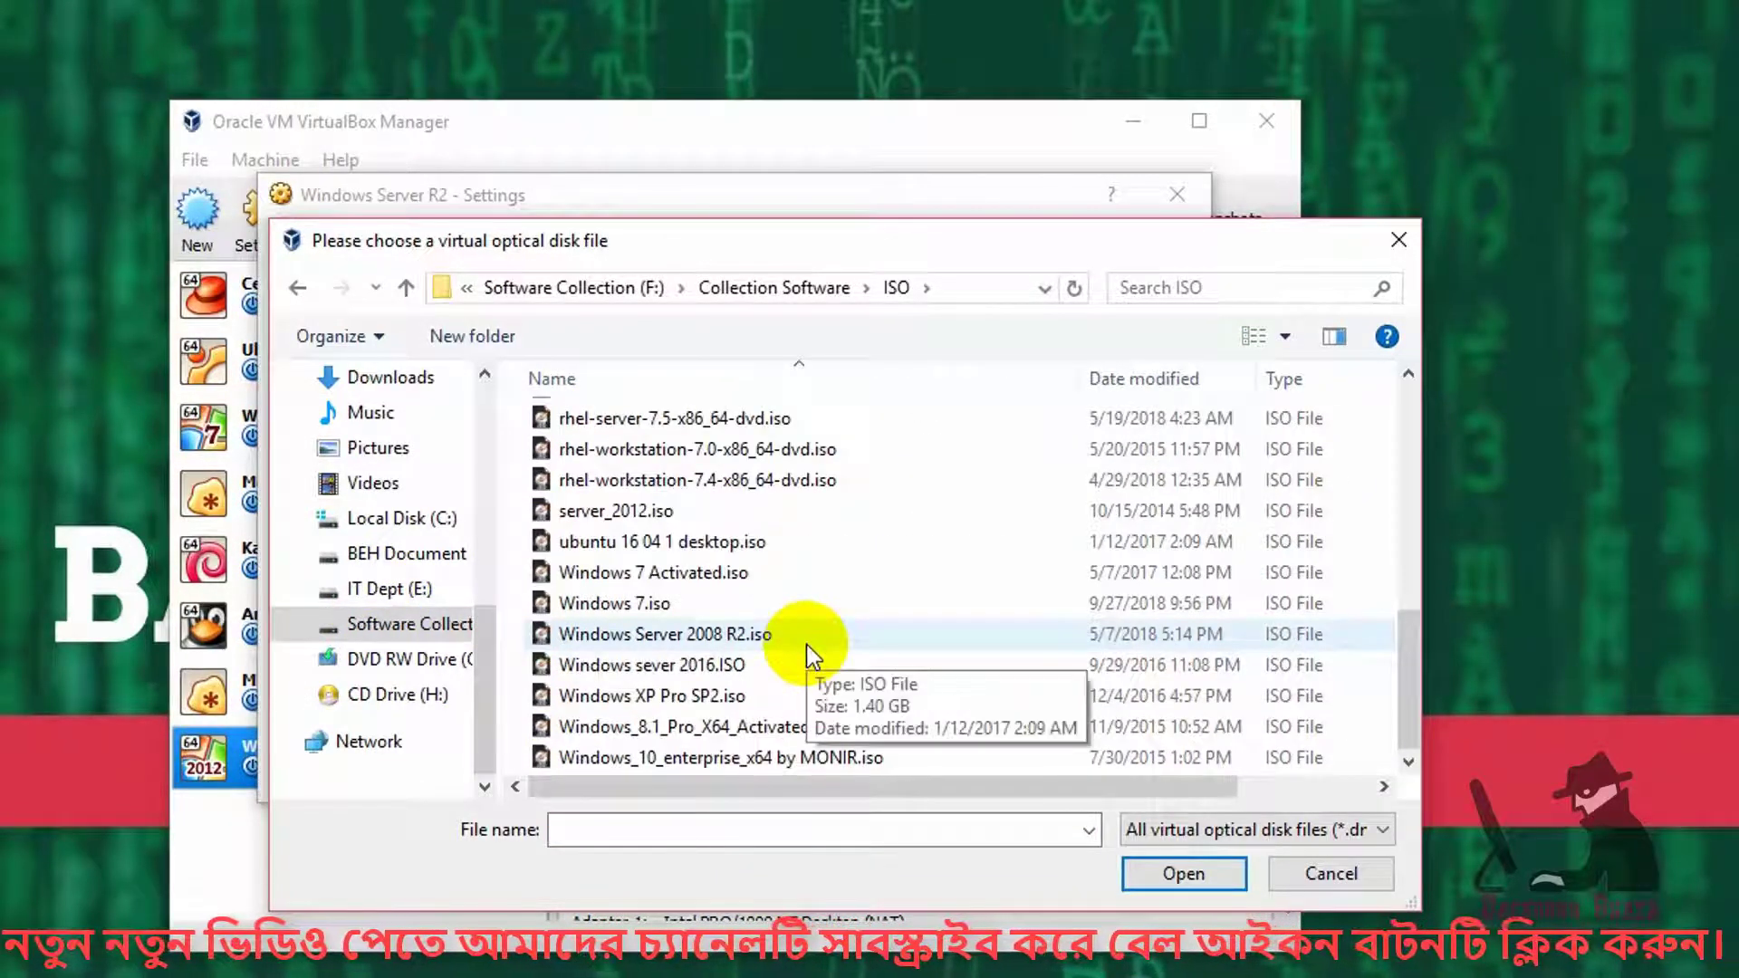
pyautogui.scroll(2, 807, 644)
pyautogui.scroll(2, 922, 647)
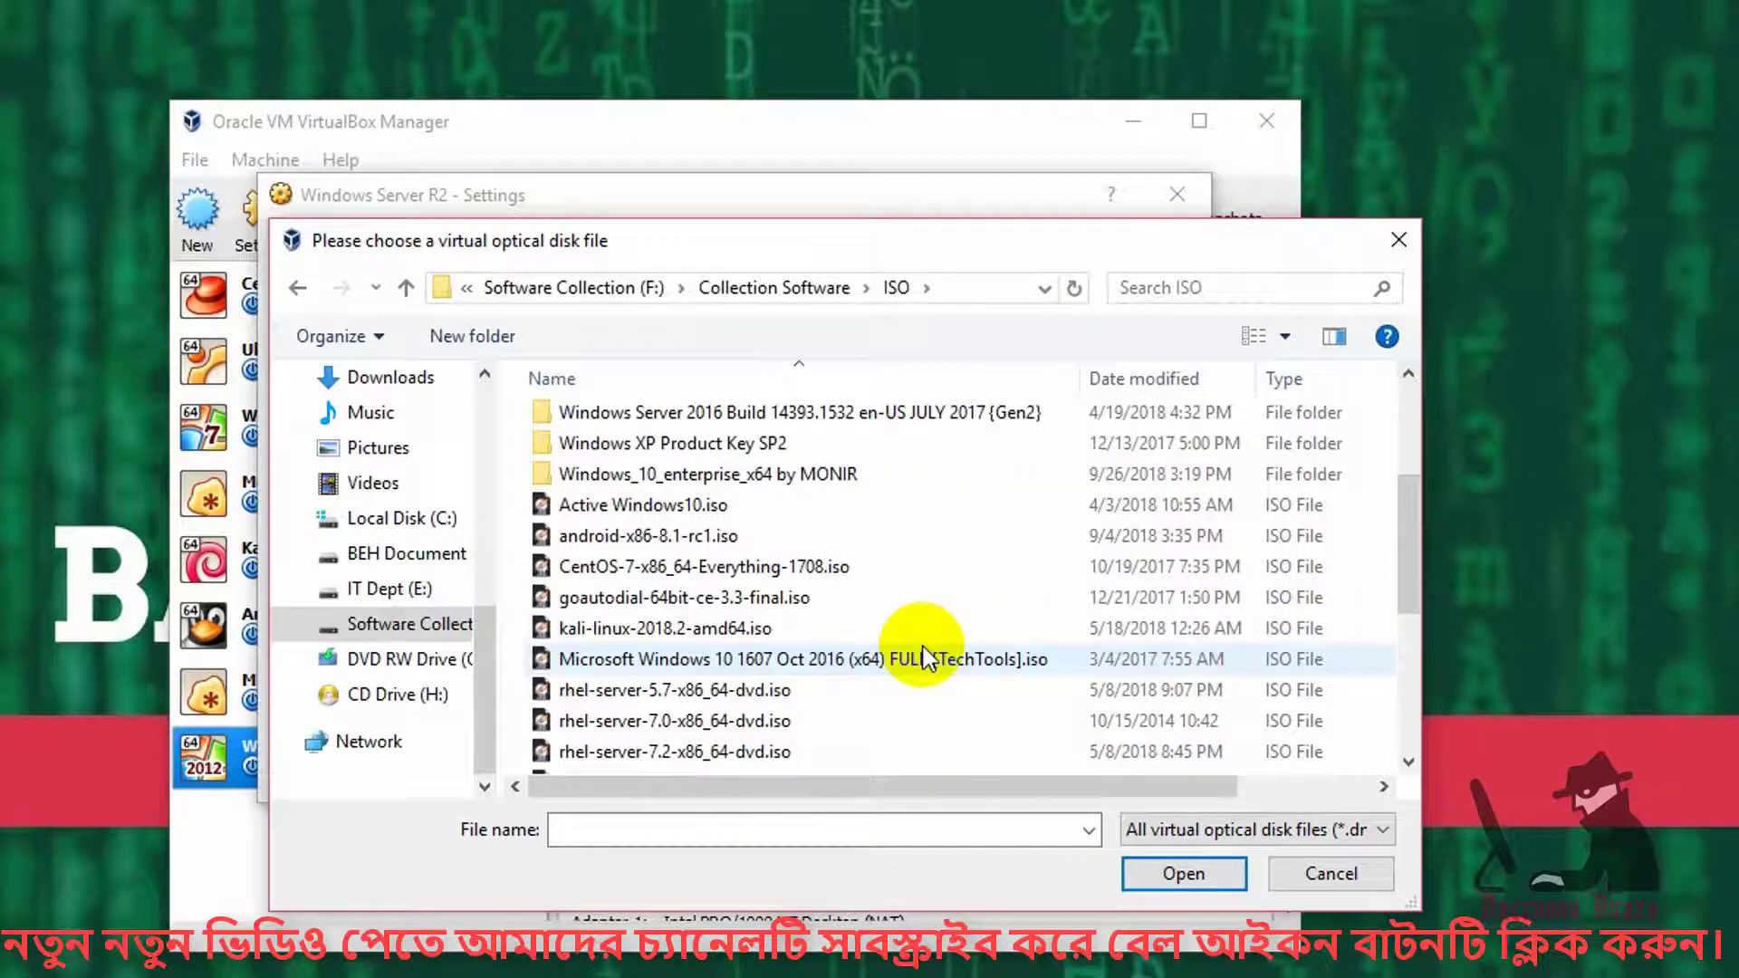
pyautogui.scroll(-4, 926, 658)
pyautogui.click(616, 511)
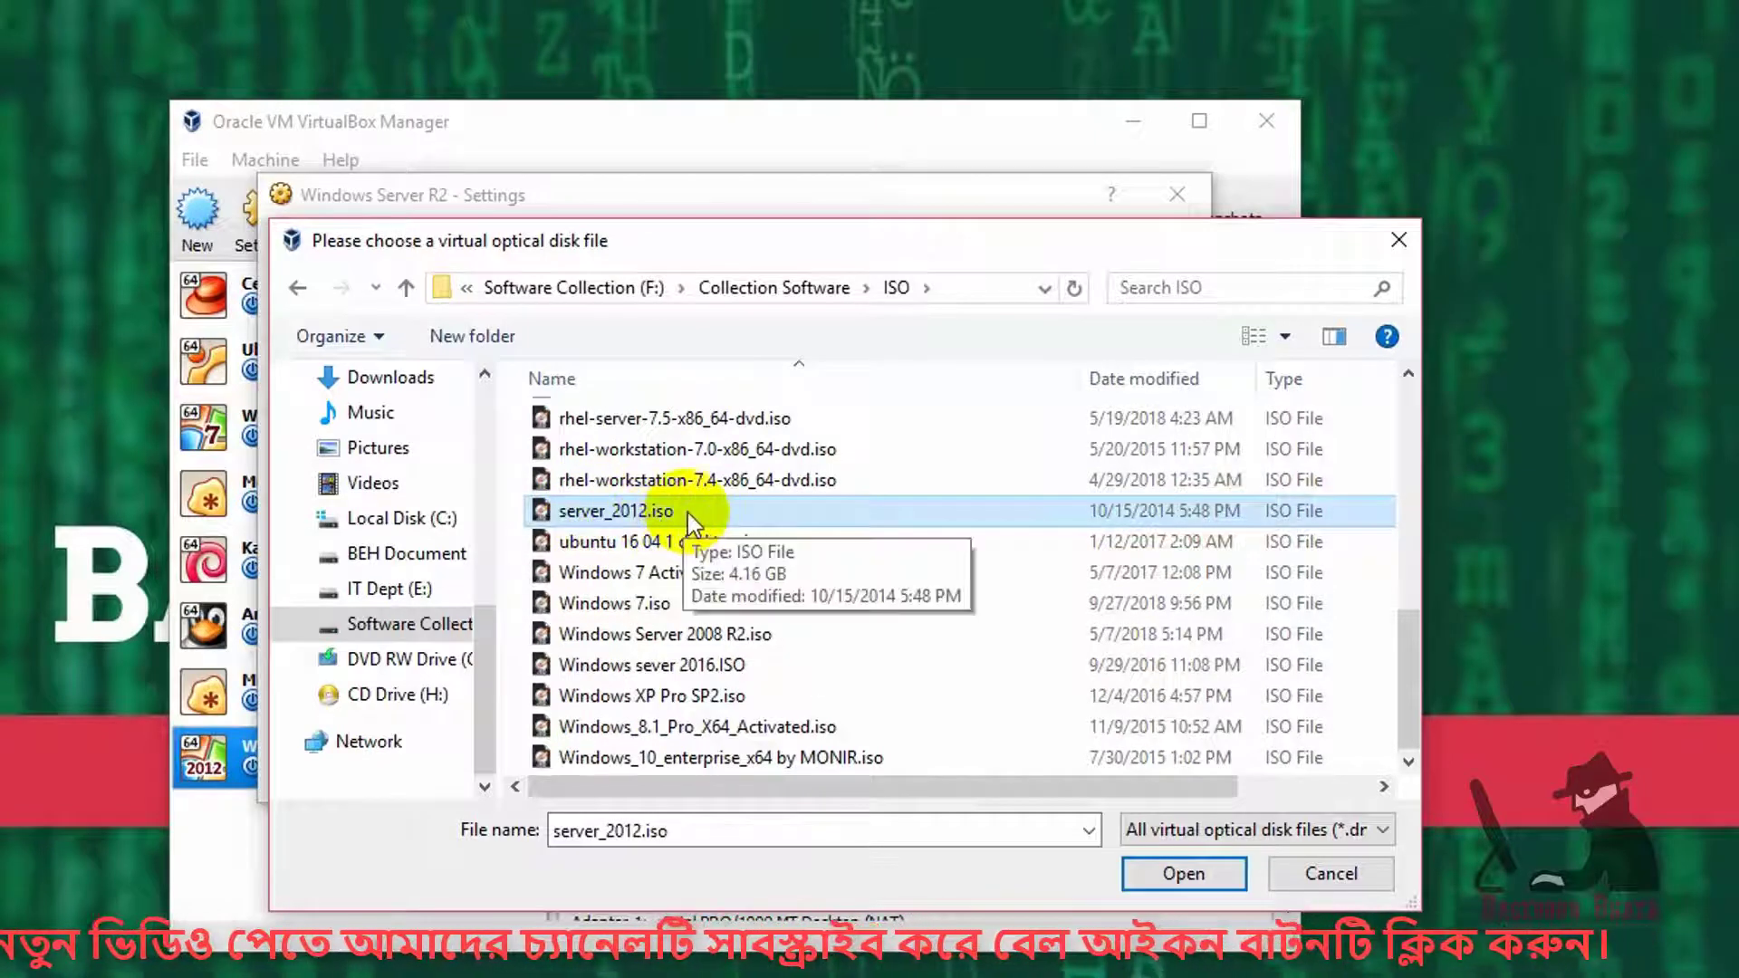
pyautogui.click(1169, 872)
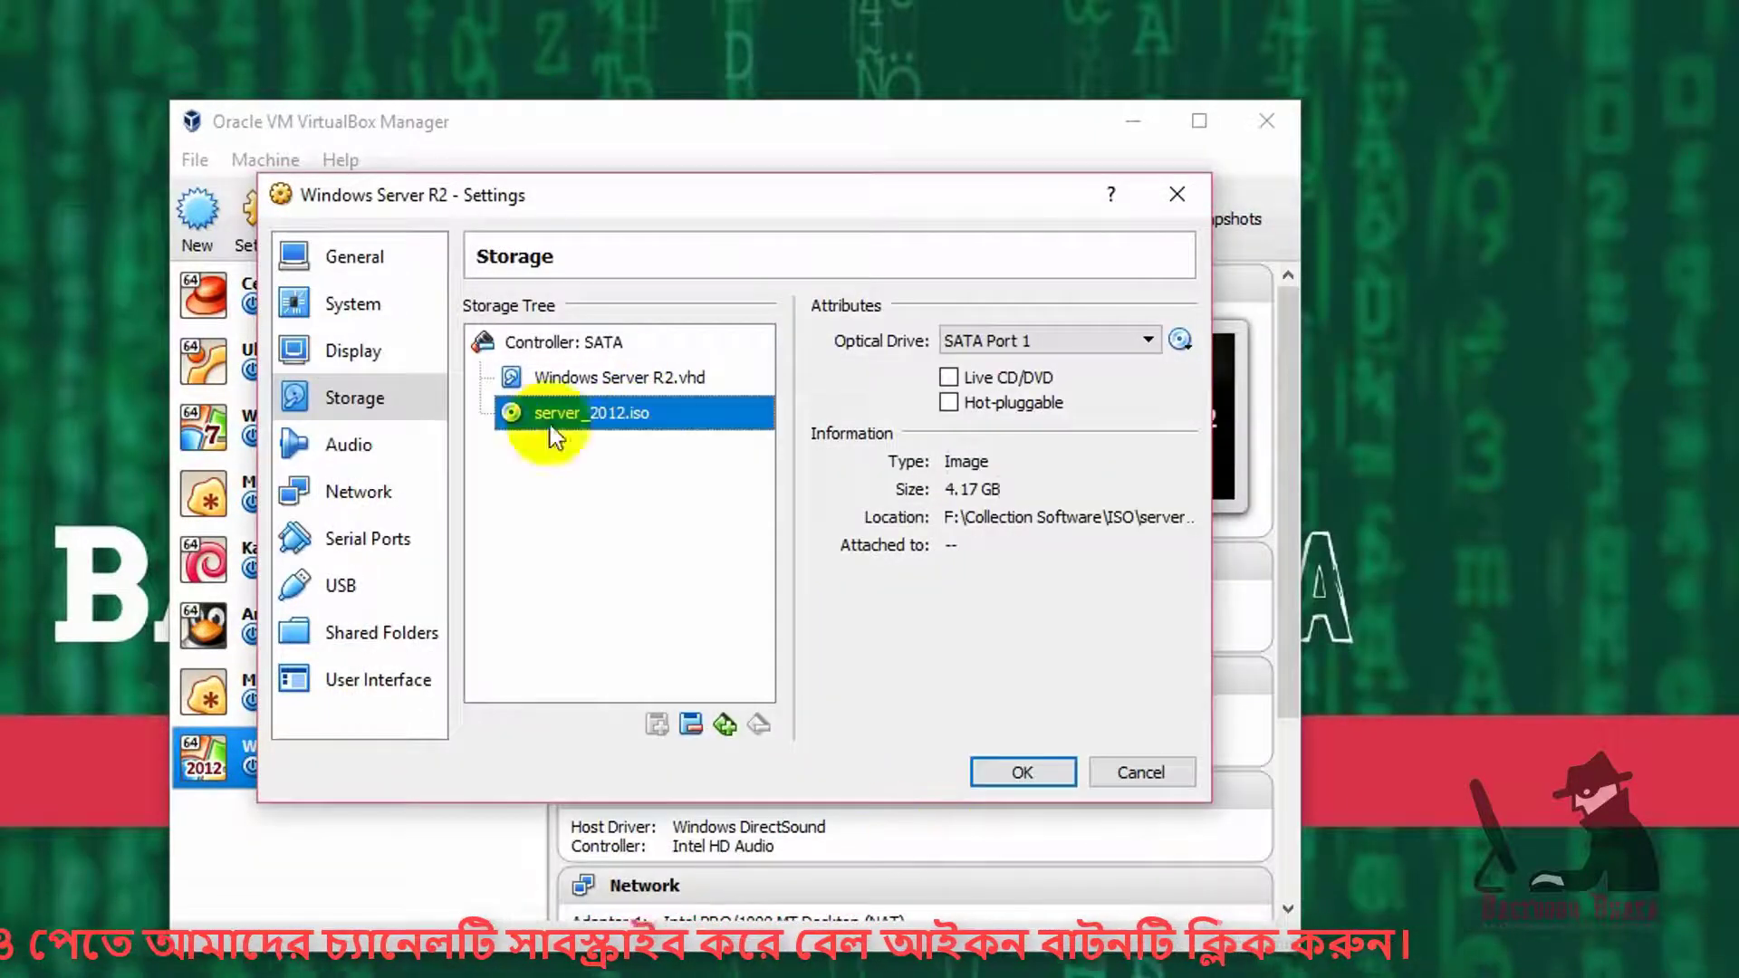
pyautogui.click(1022, 773)
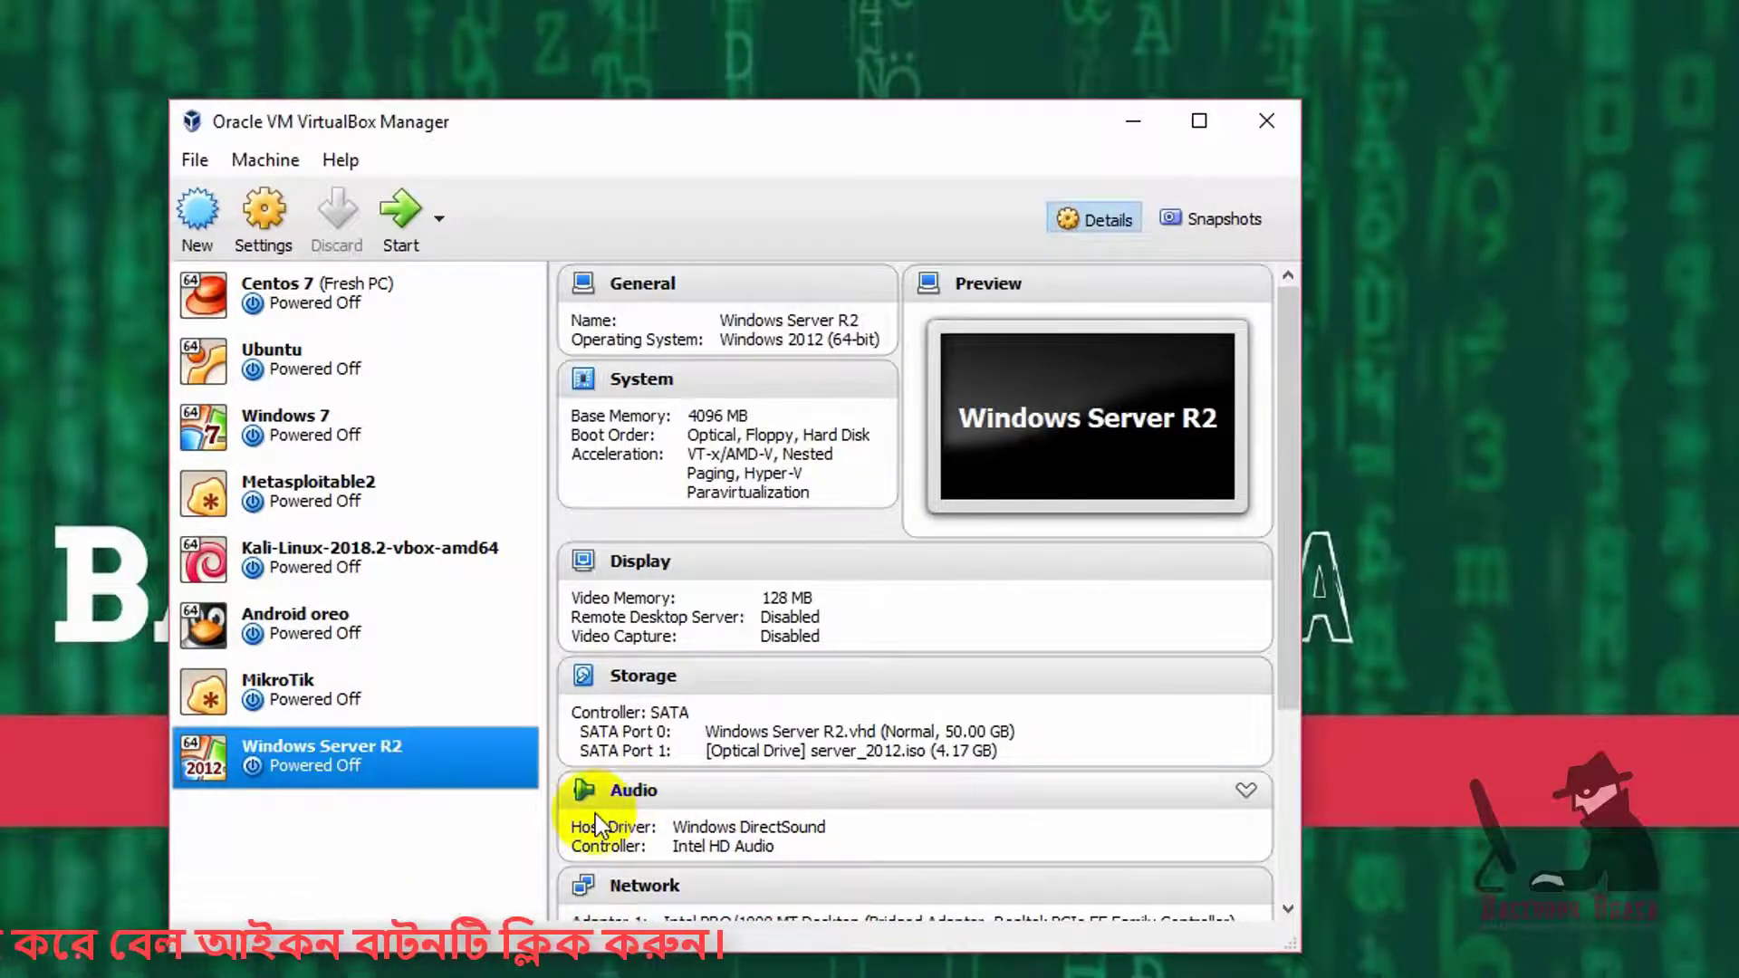
# - Start the Windows Server R2 VM and minimize the Manager window
pyautogui.click(400, 213)
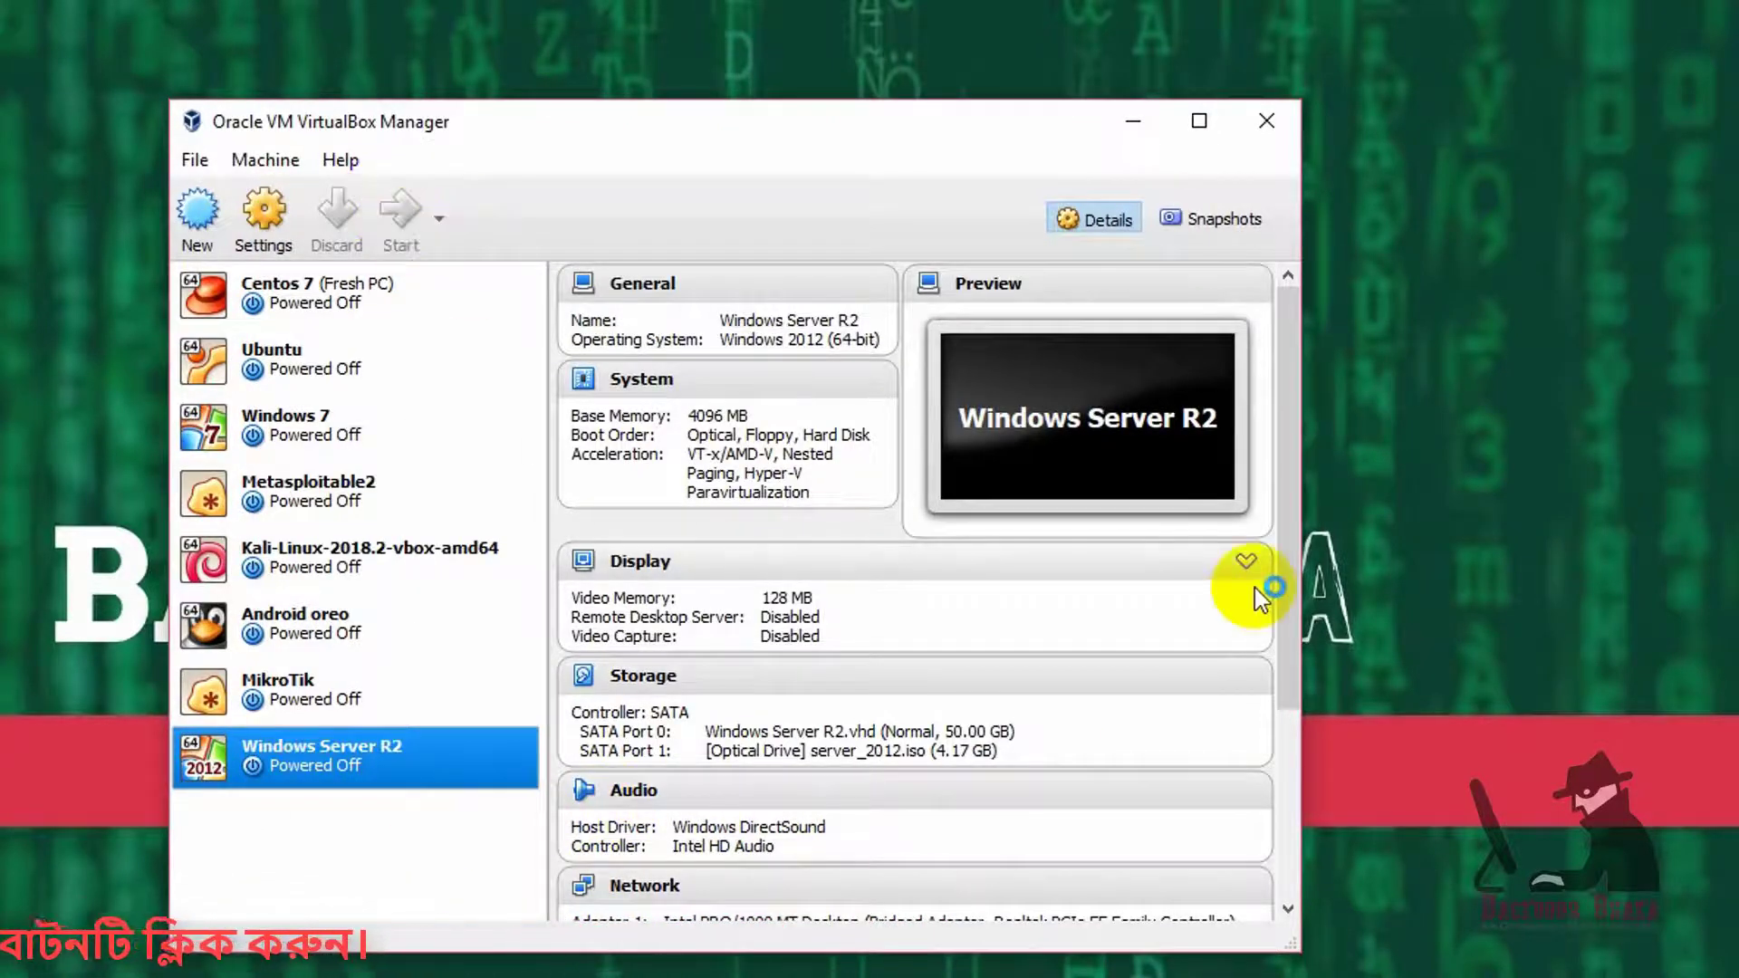
pyautogui.click(1133, 122)
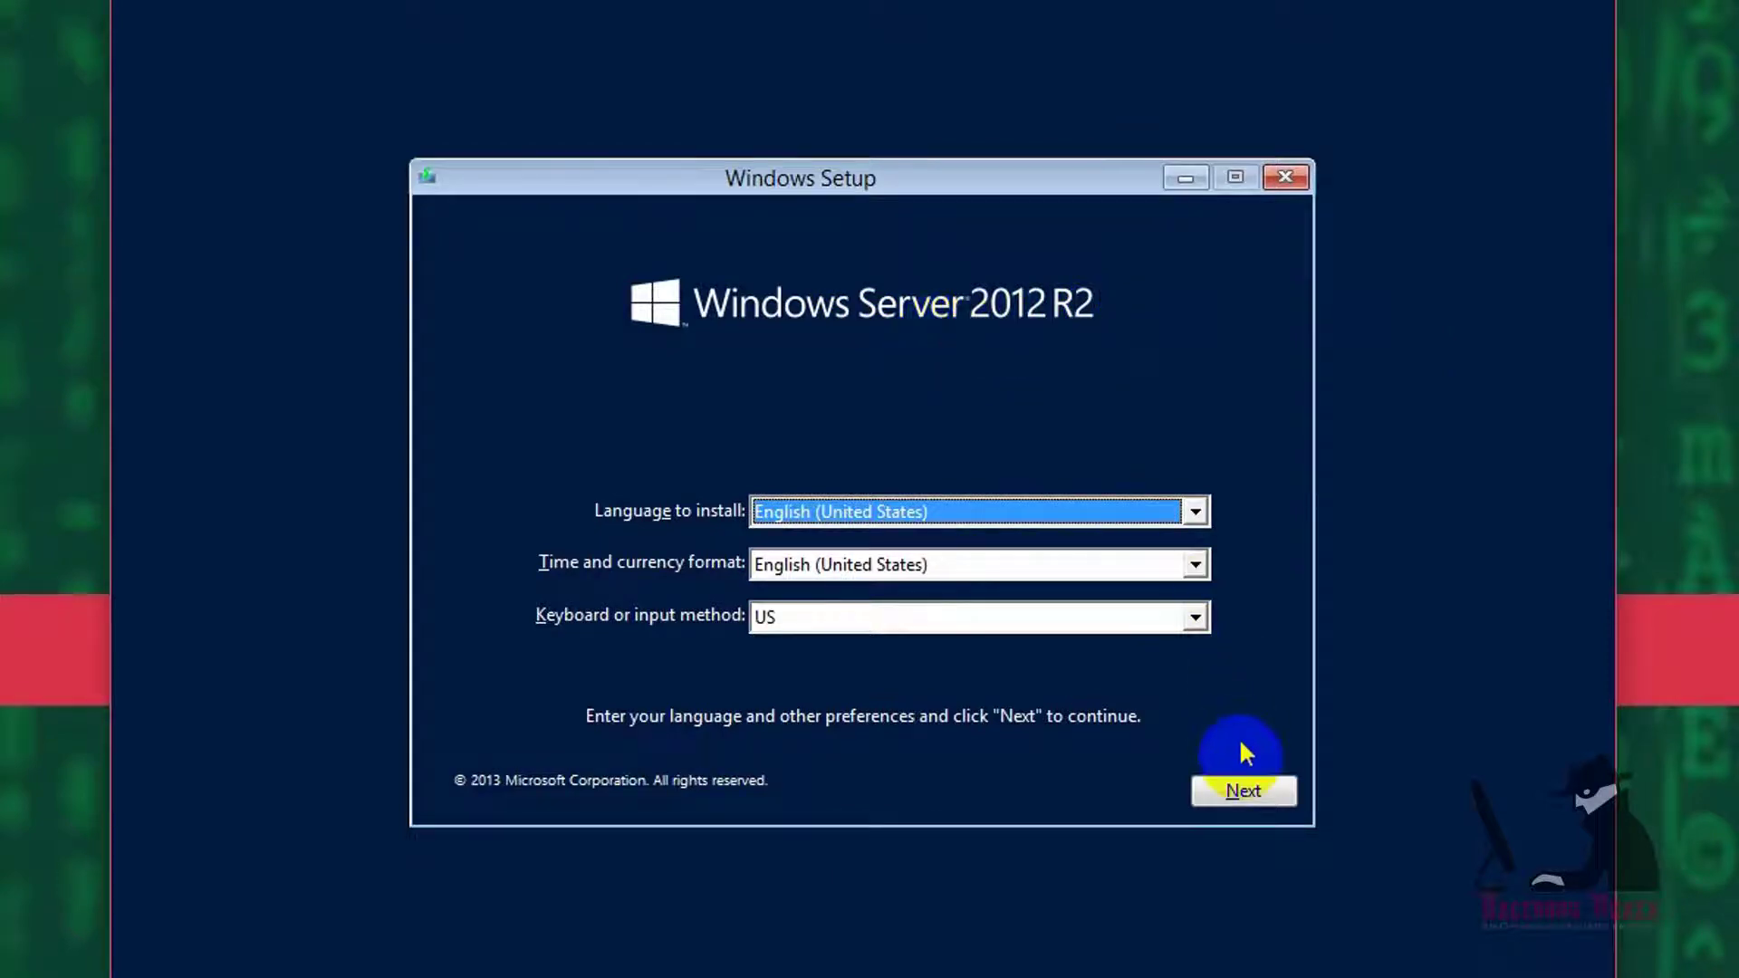
# - Keep the English (United States) defaults and begin the Windows Server installation
pyautogui.click(1244, 795)
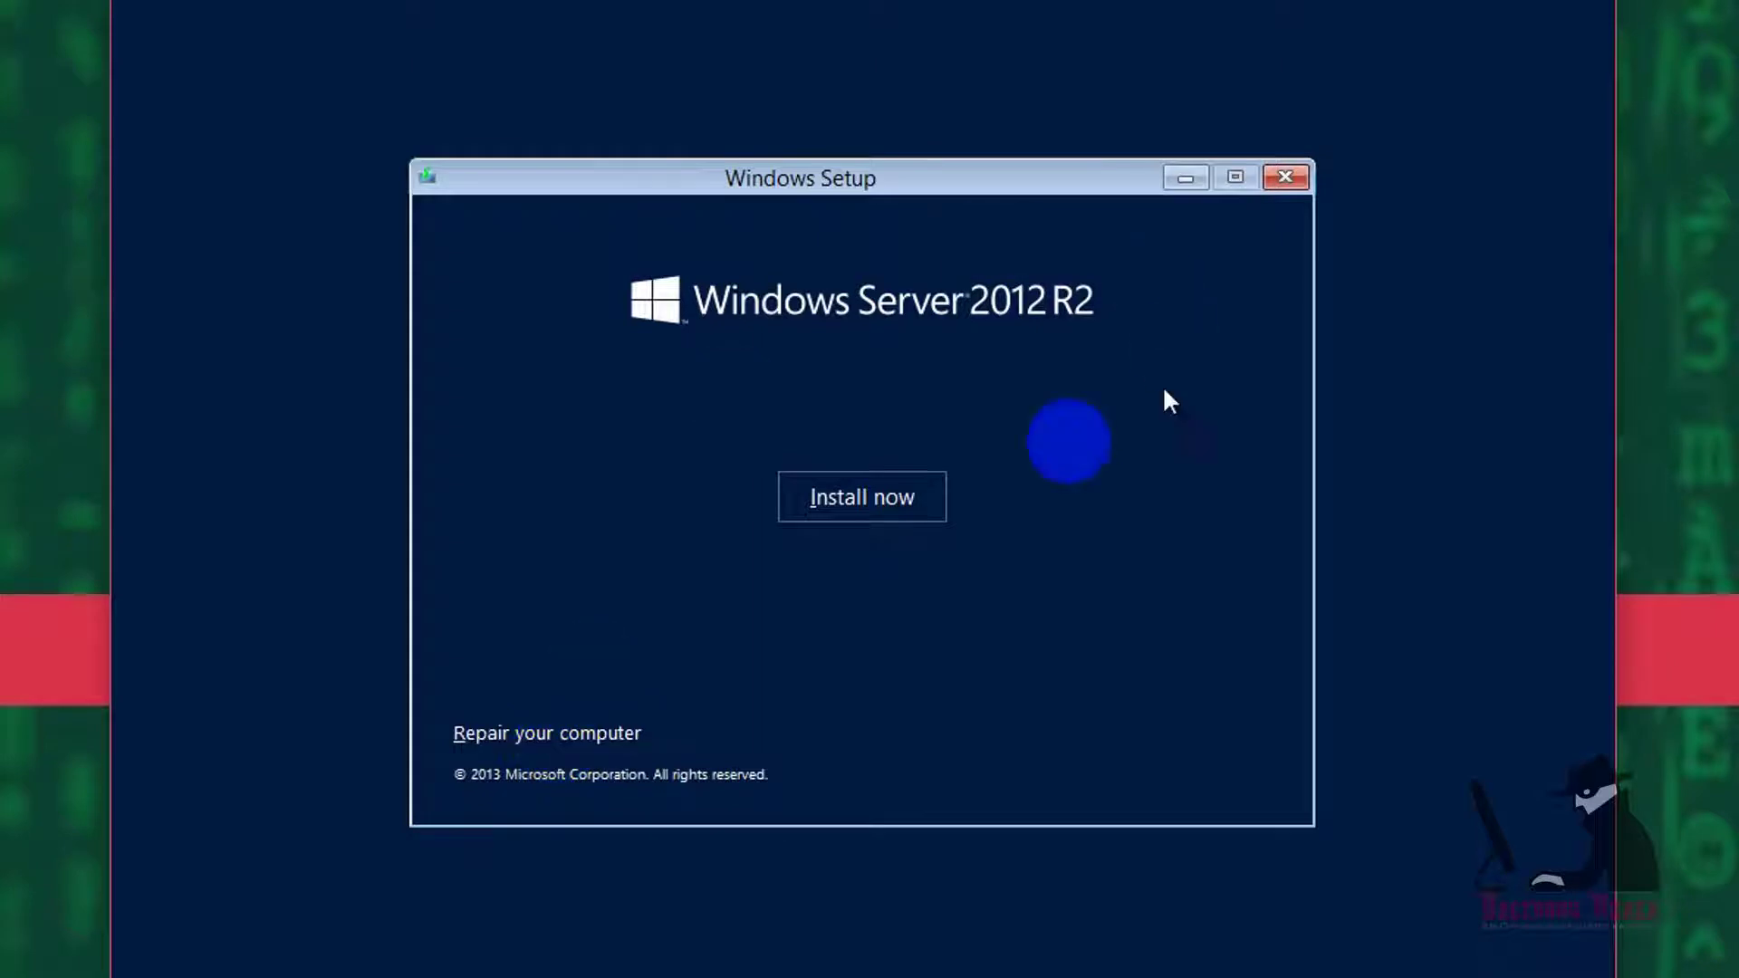
pyautogui.click(861, 503)
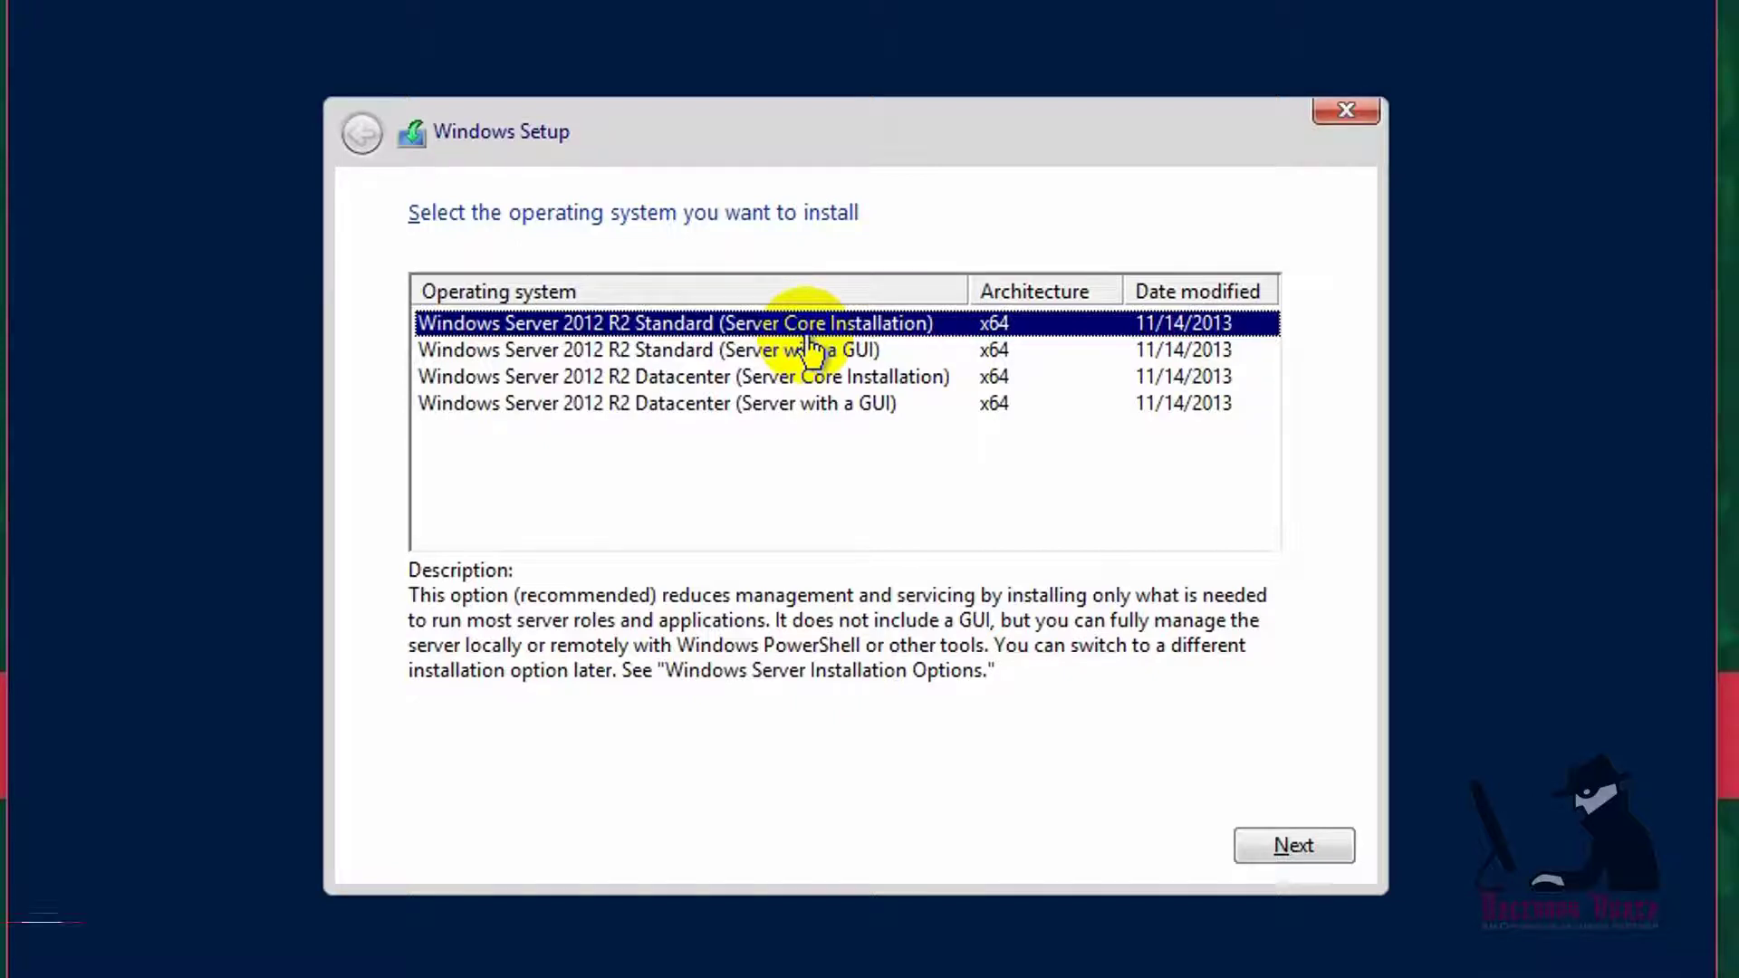
# - Try other editions, then select Datacenter (Server with a GUI) and accept the license terms
pyautogui.click(716, 353)
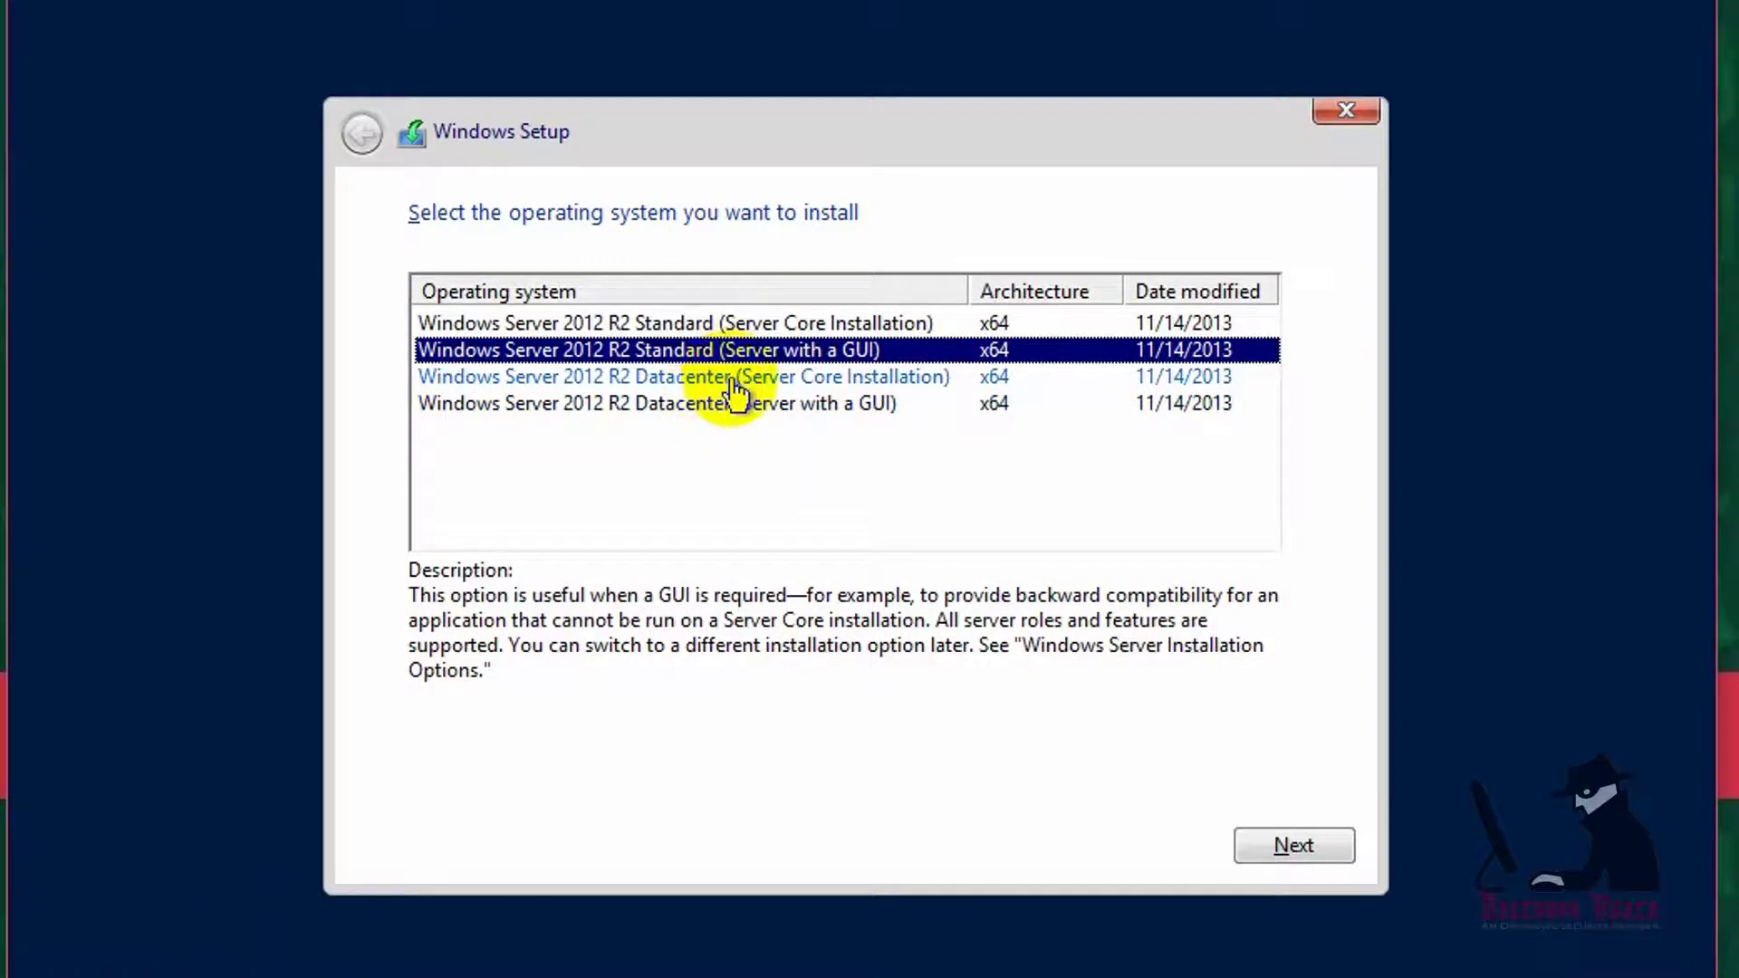
pyautogui.click(734, 381)
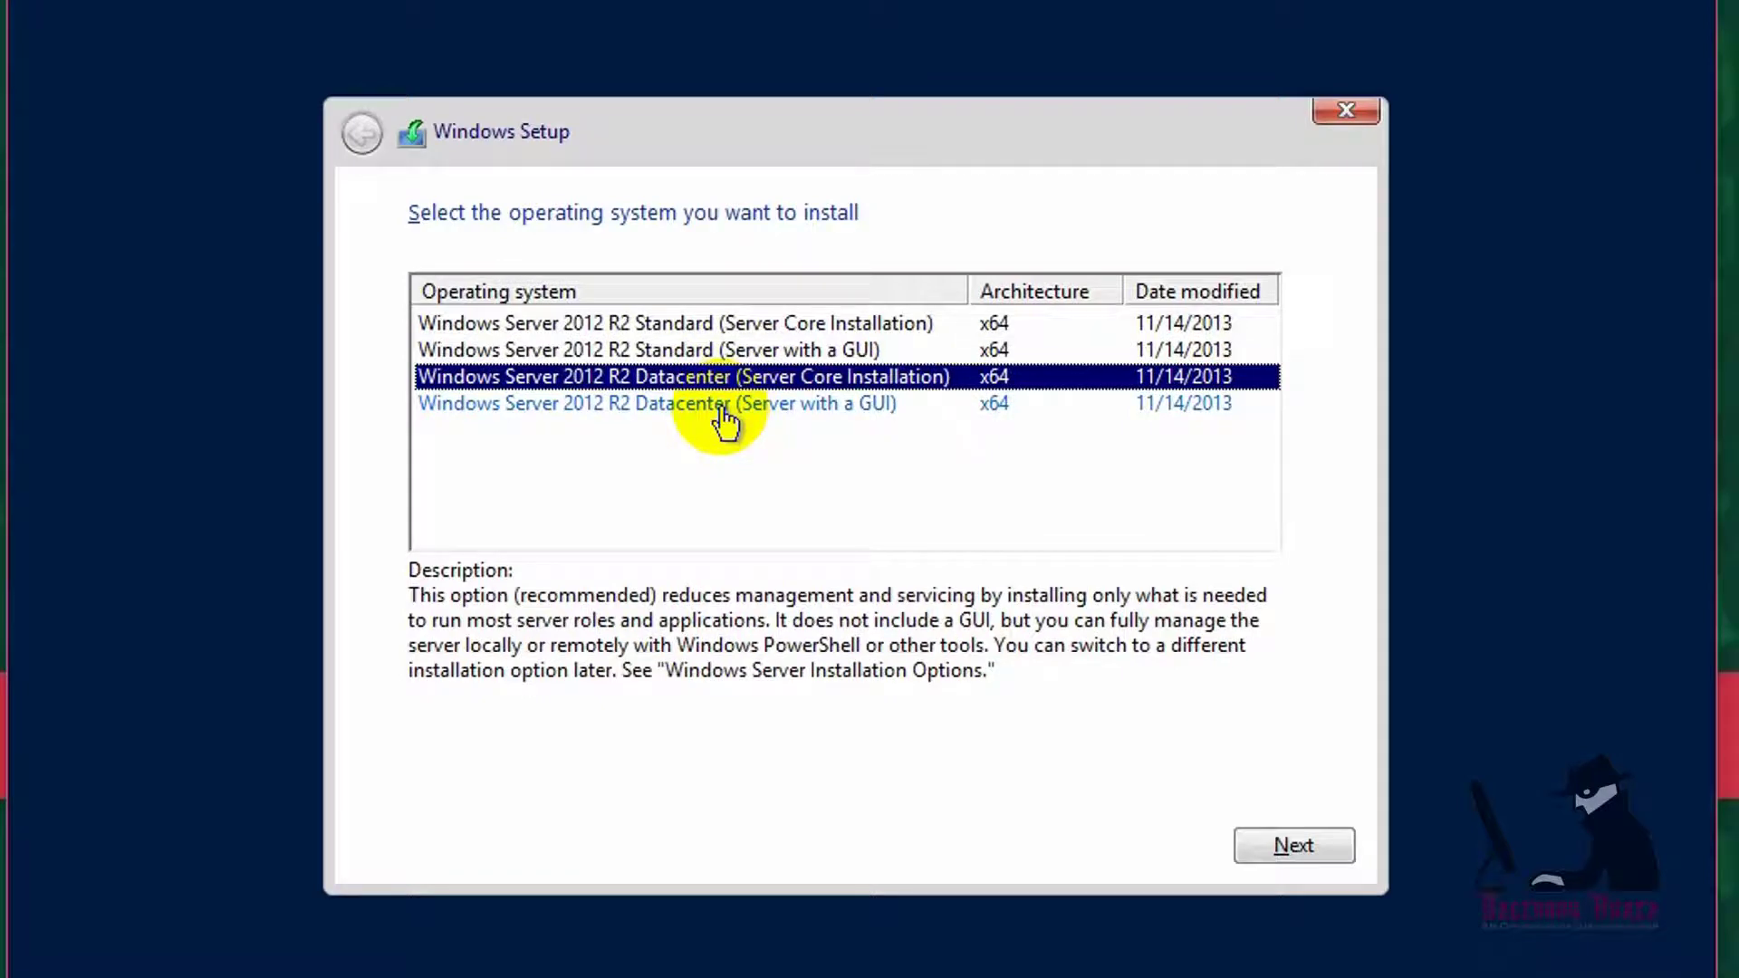
pyautogui.click(725, 408)
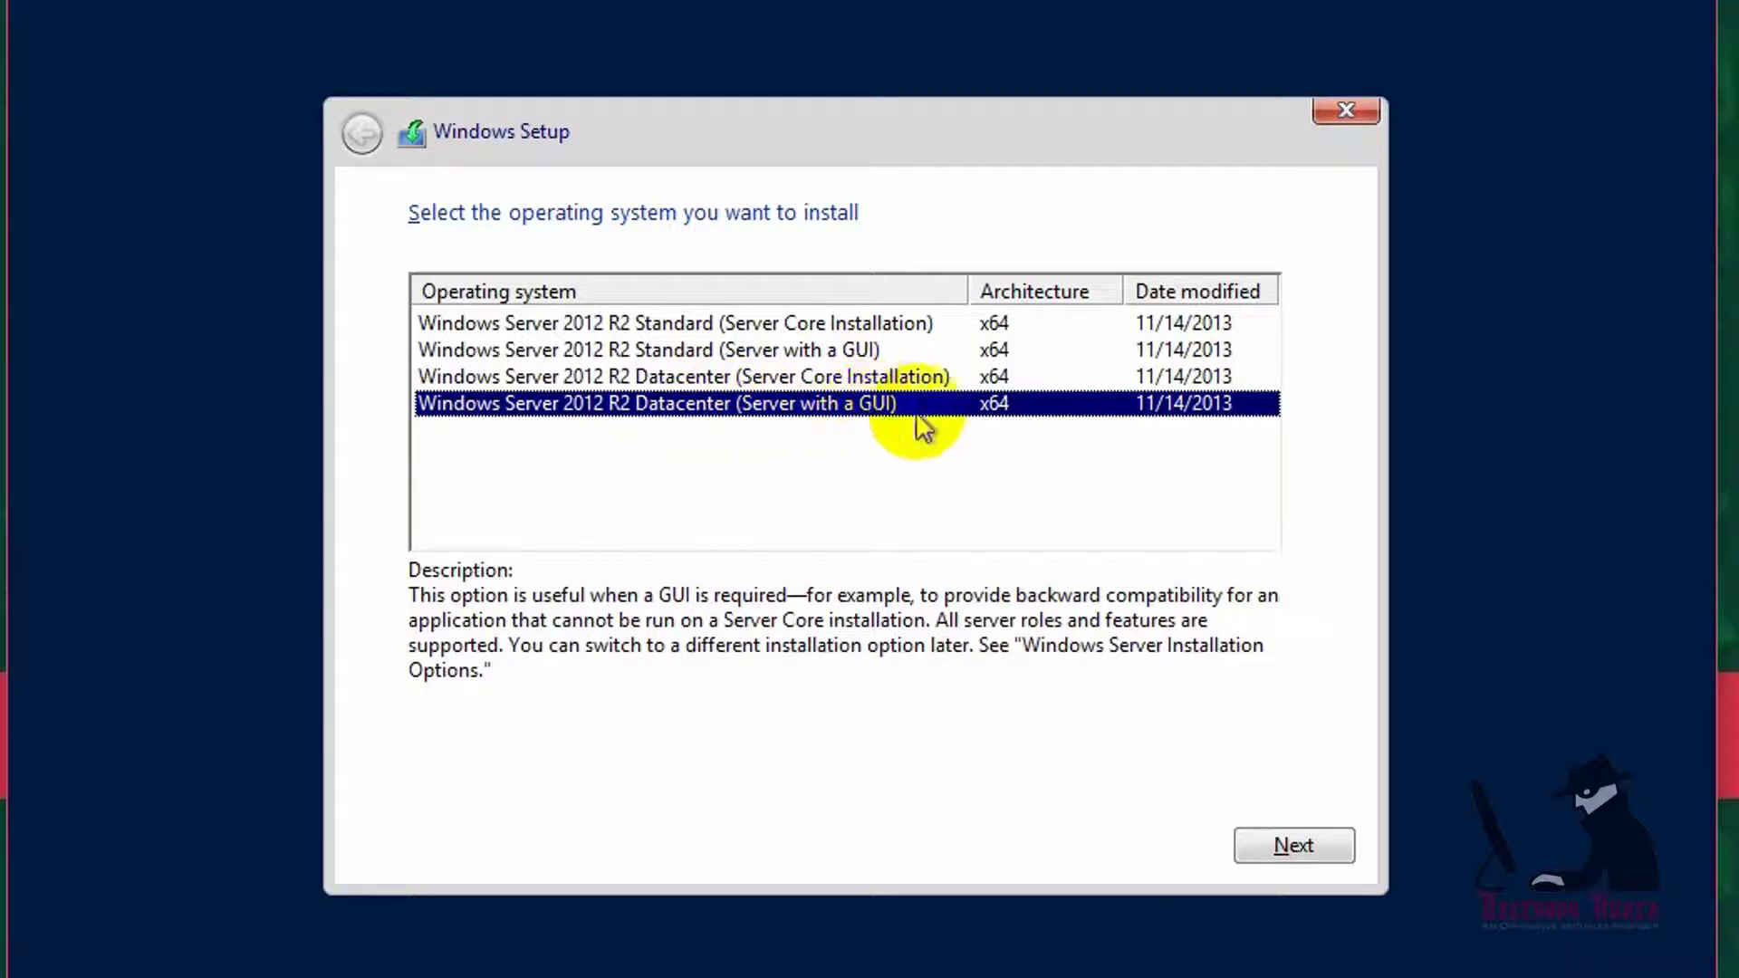
pyautogui.click(1283, 844)
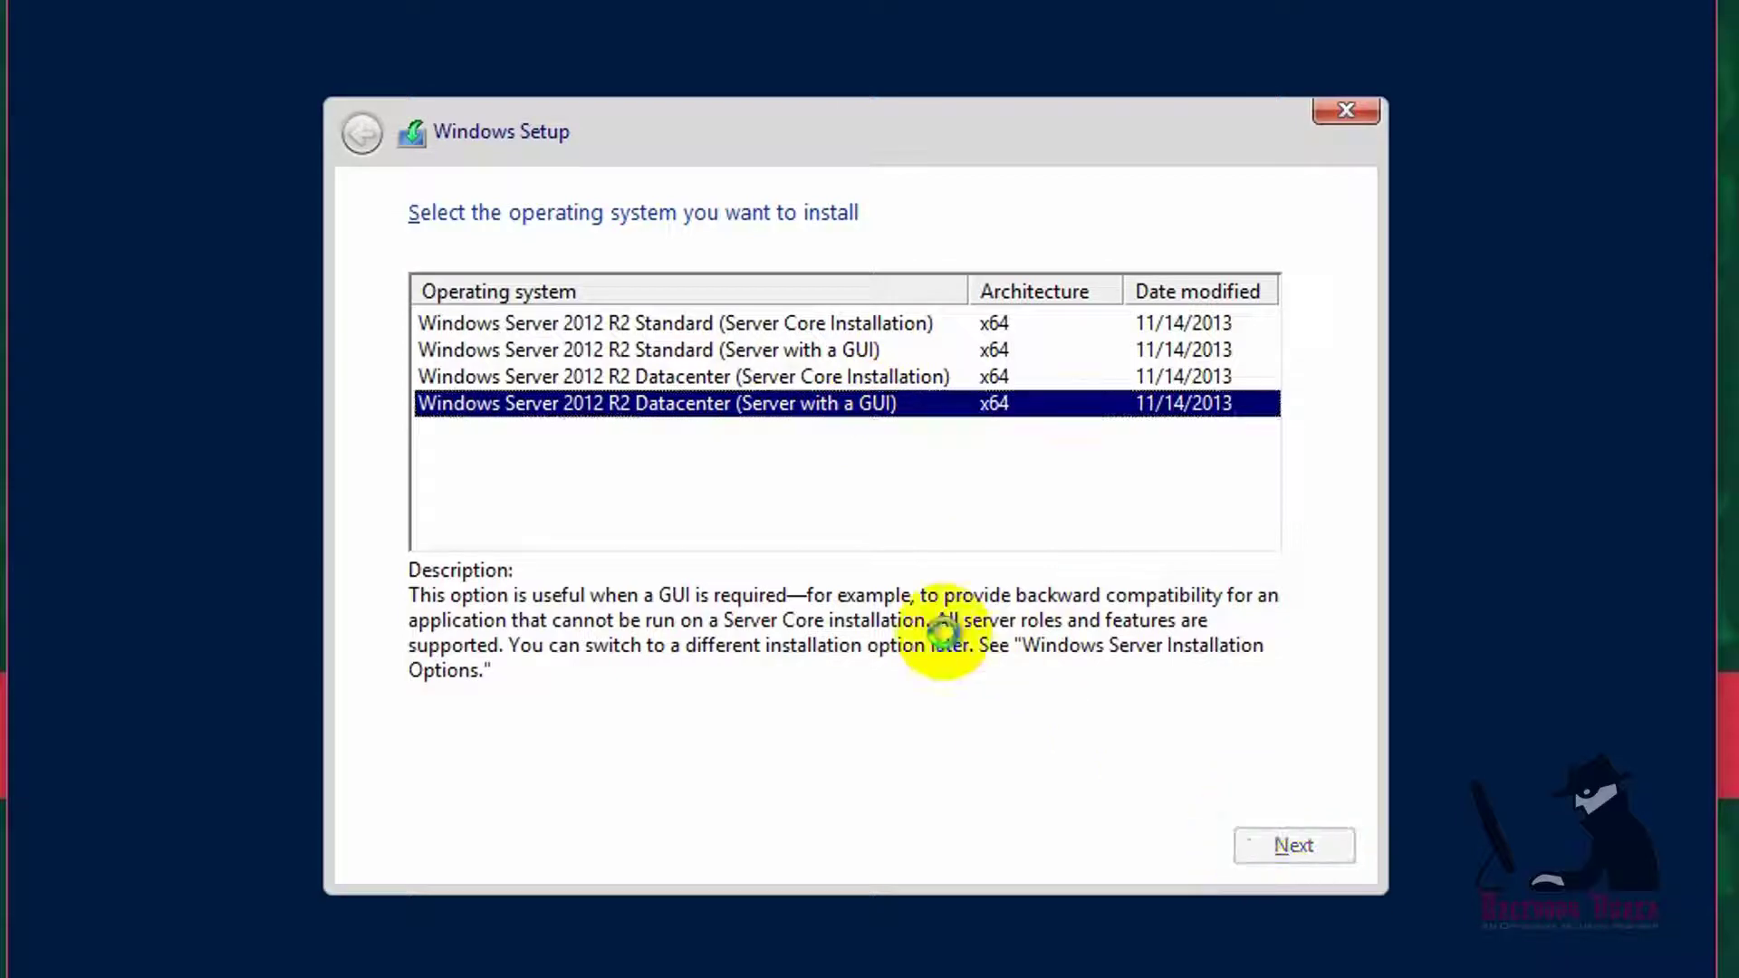
pyautogui.click(566, 770)
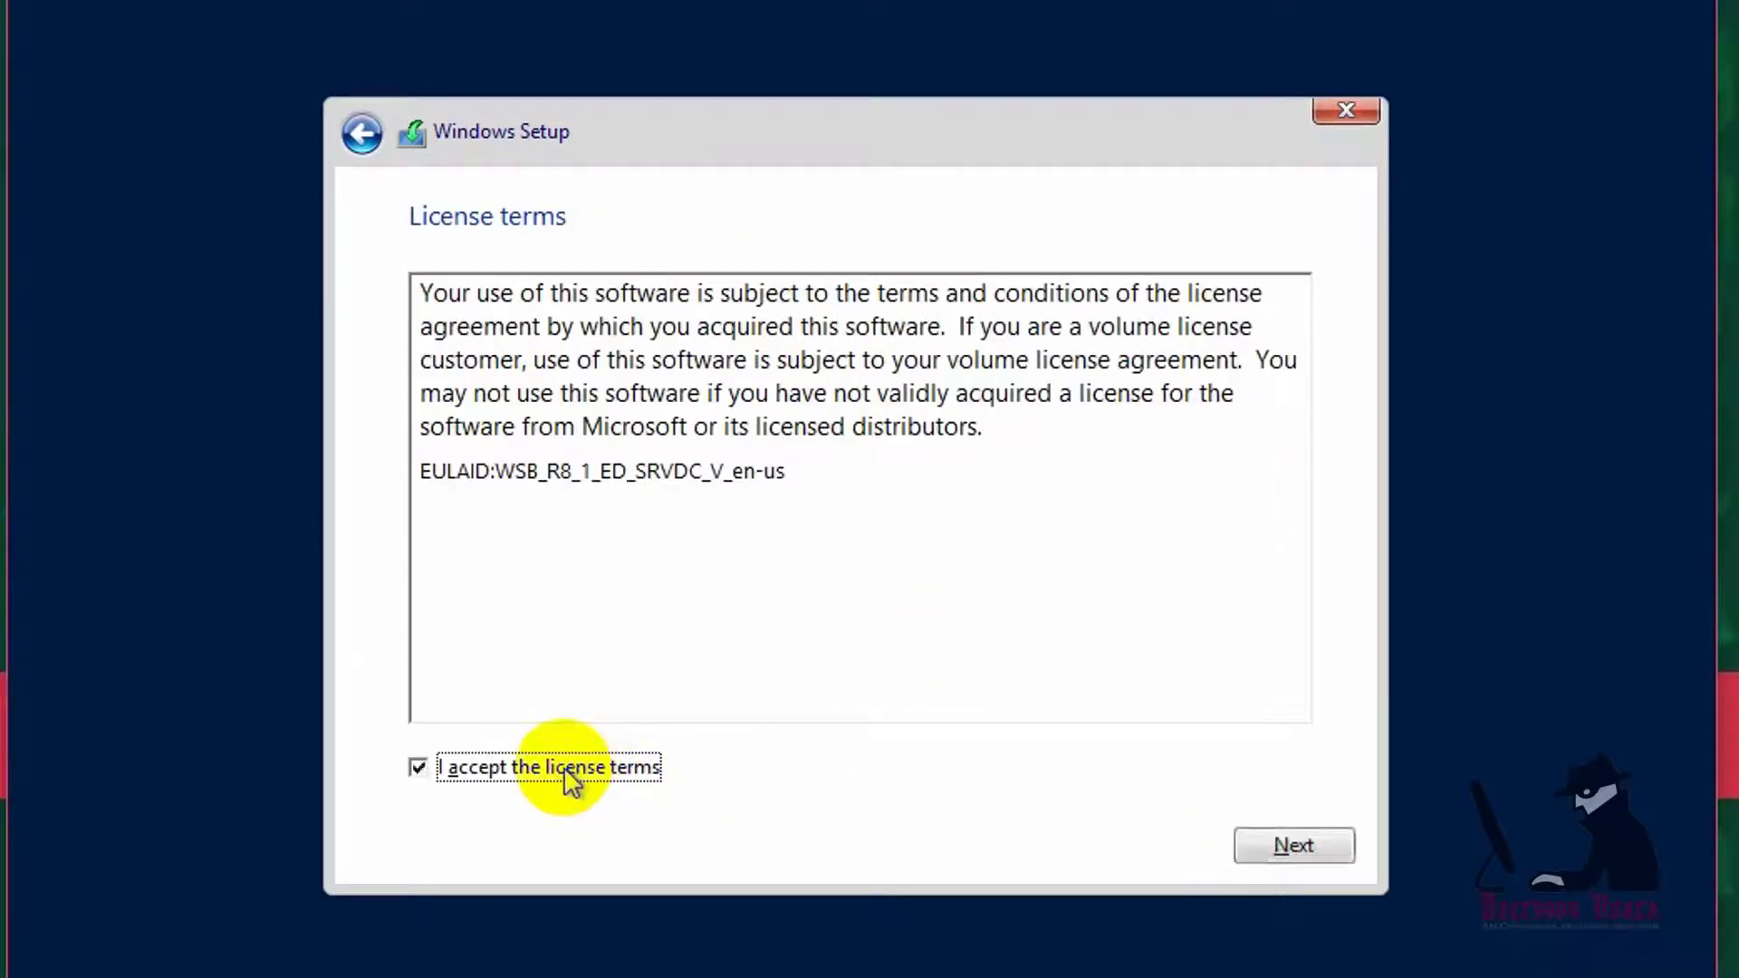
# - Choose Custom: Install Windows only and install onto Drive 0's 50.0 GB unallocated space
pyautogui.click(1255, 850)
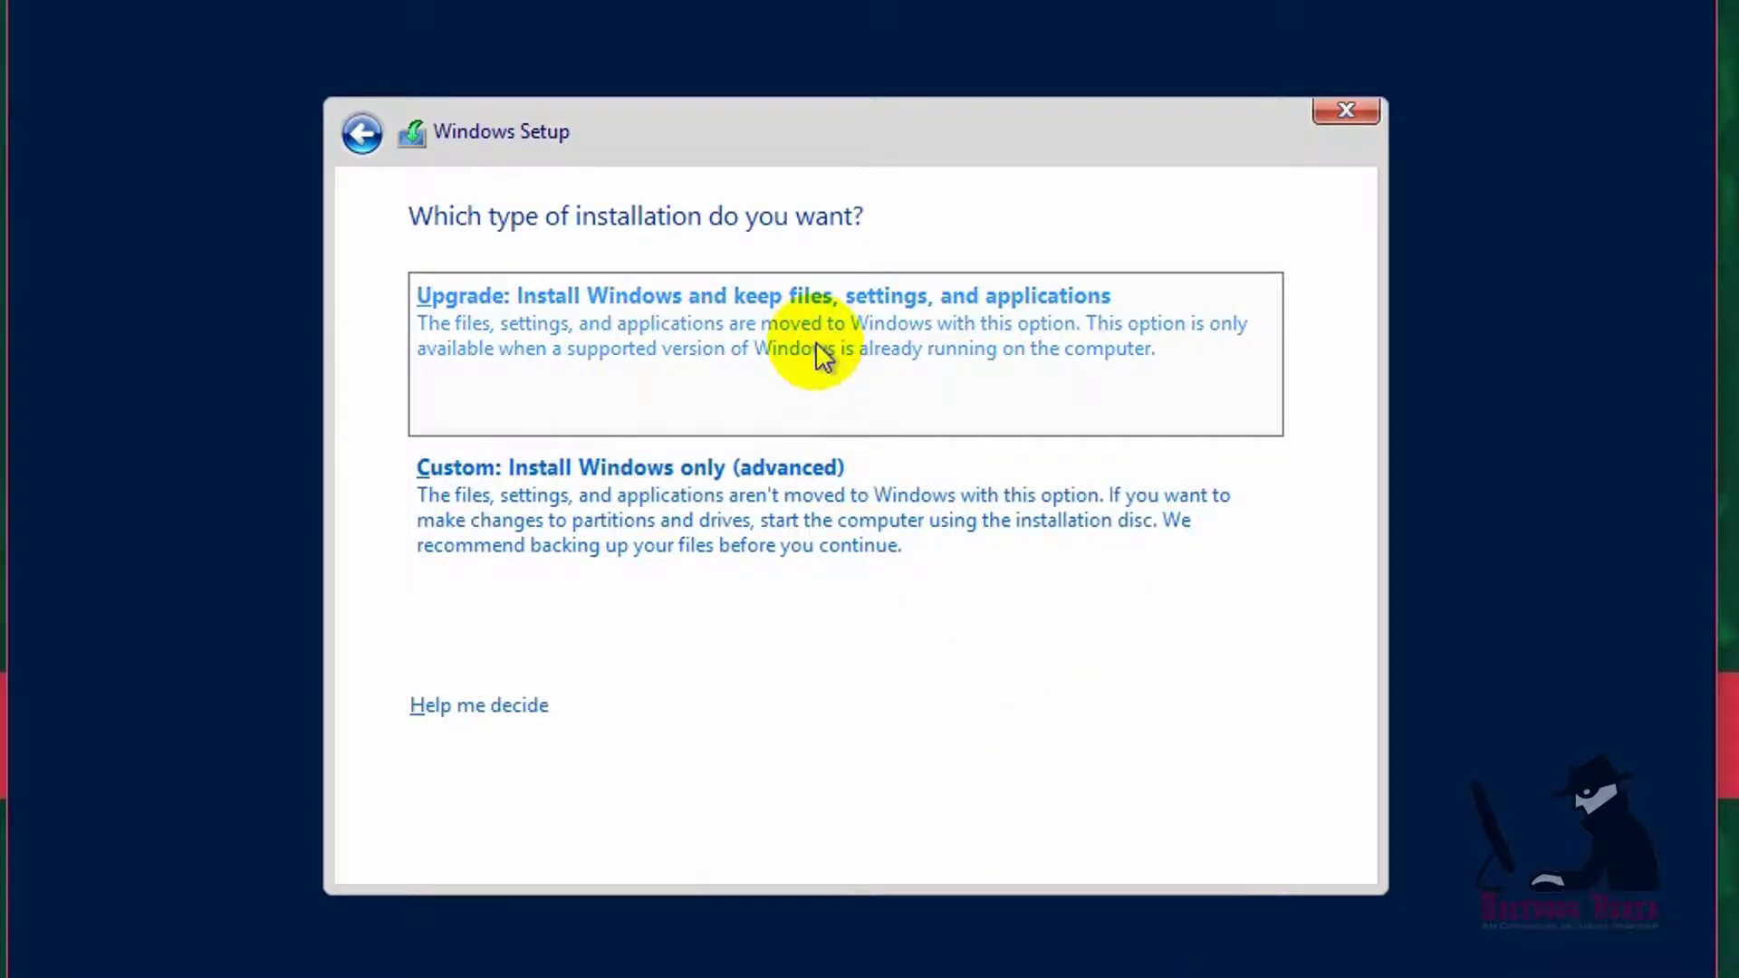
pyautogui.click(725, 502)
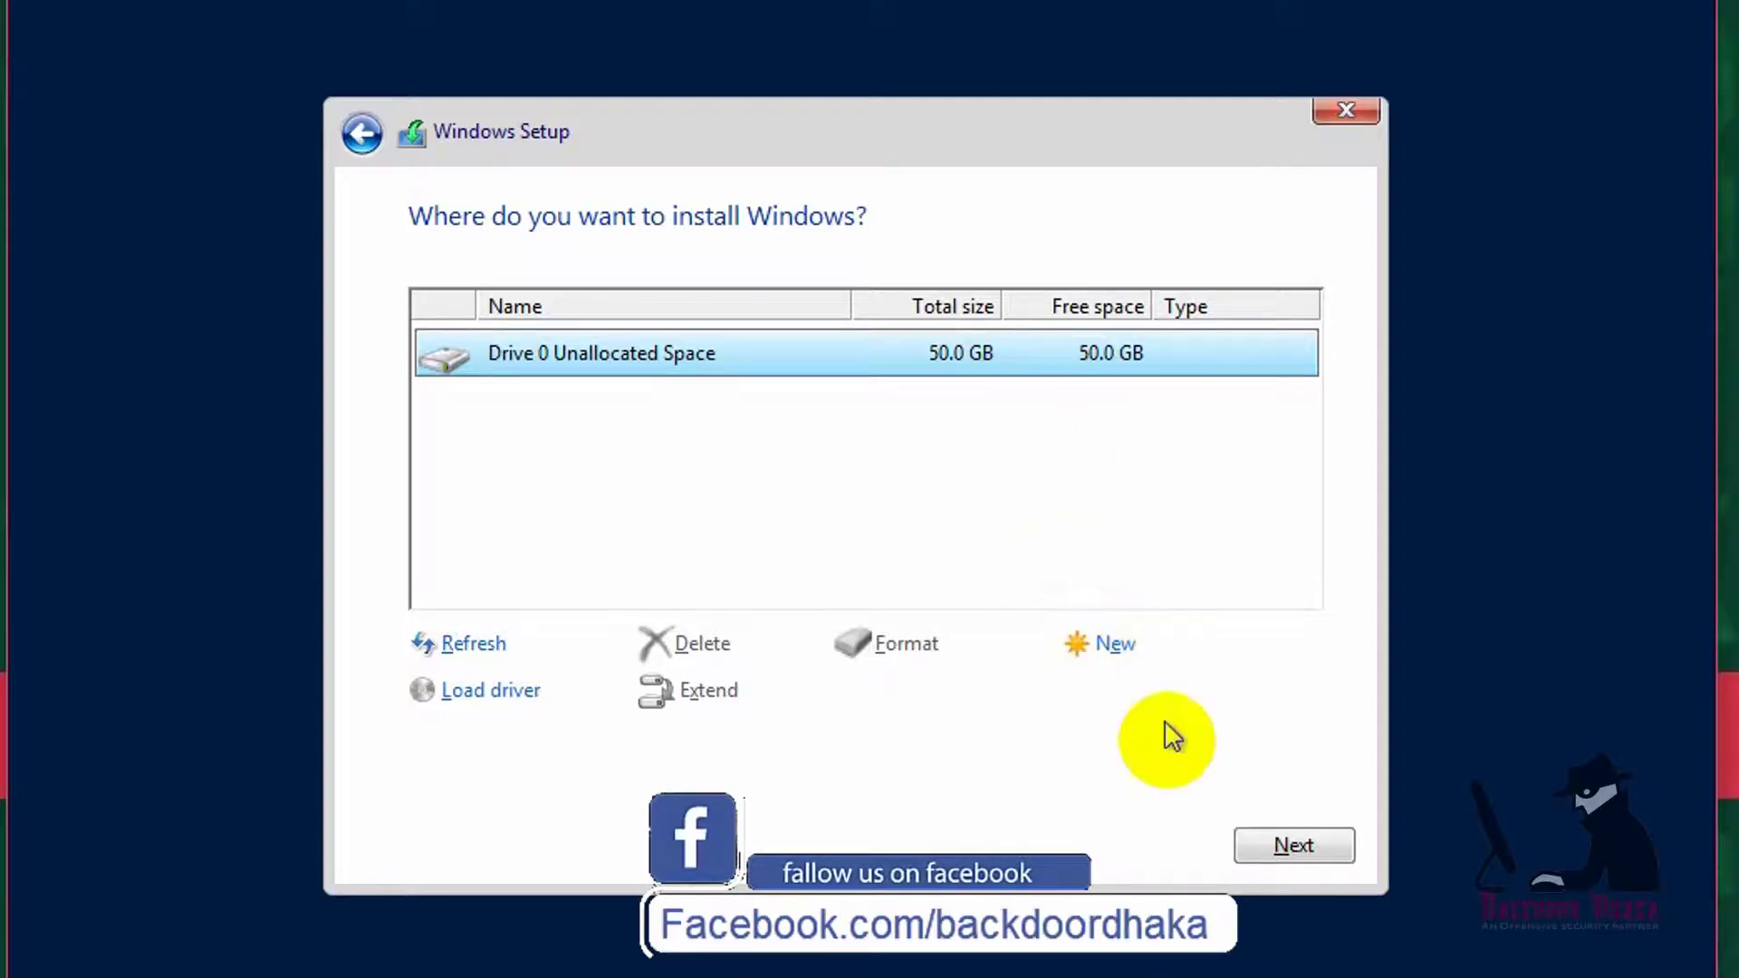
pyautogui.click(1280, 842)
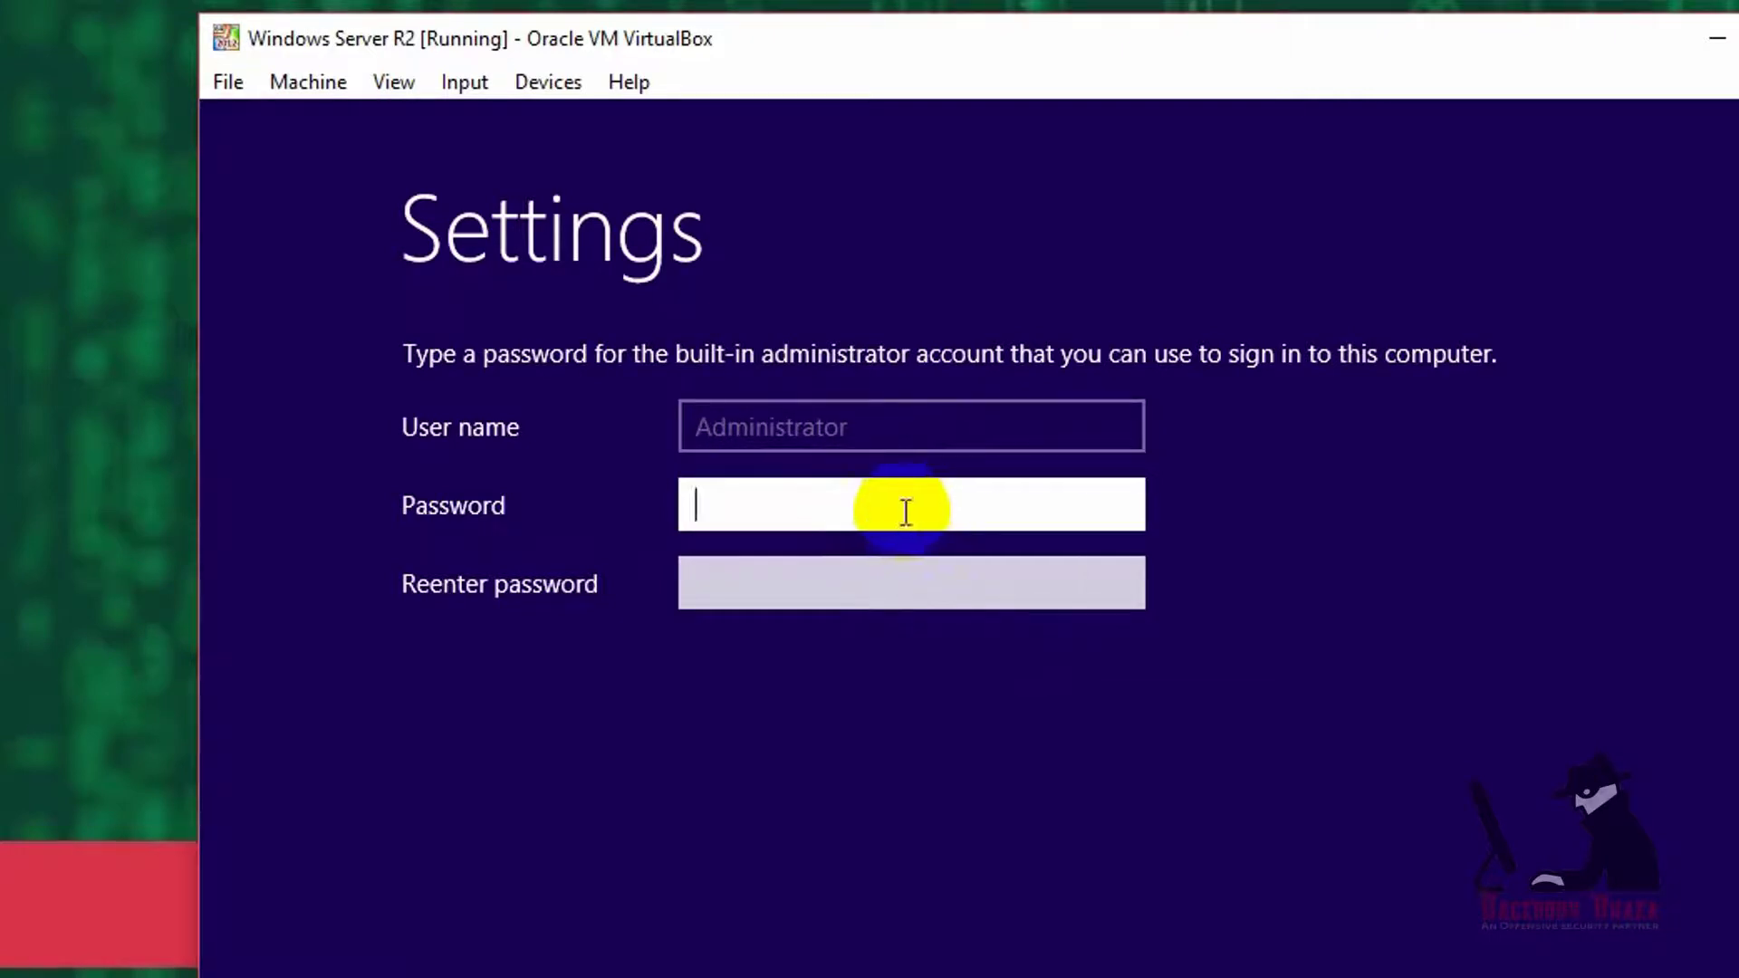
# - Enter the Administrator password in both password fields and finish Windows setup
pyautogui.write('123')
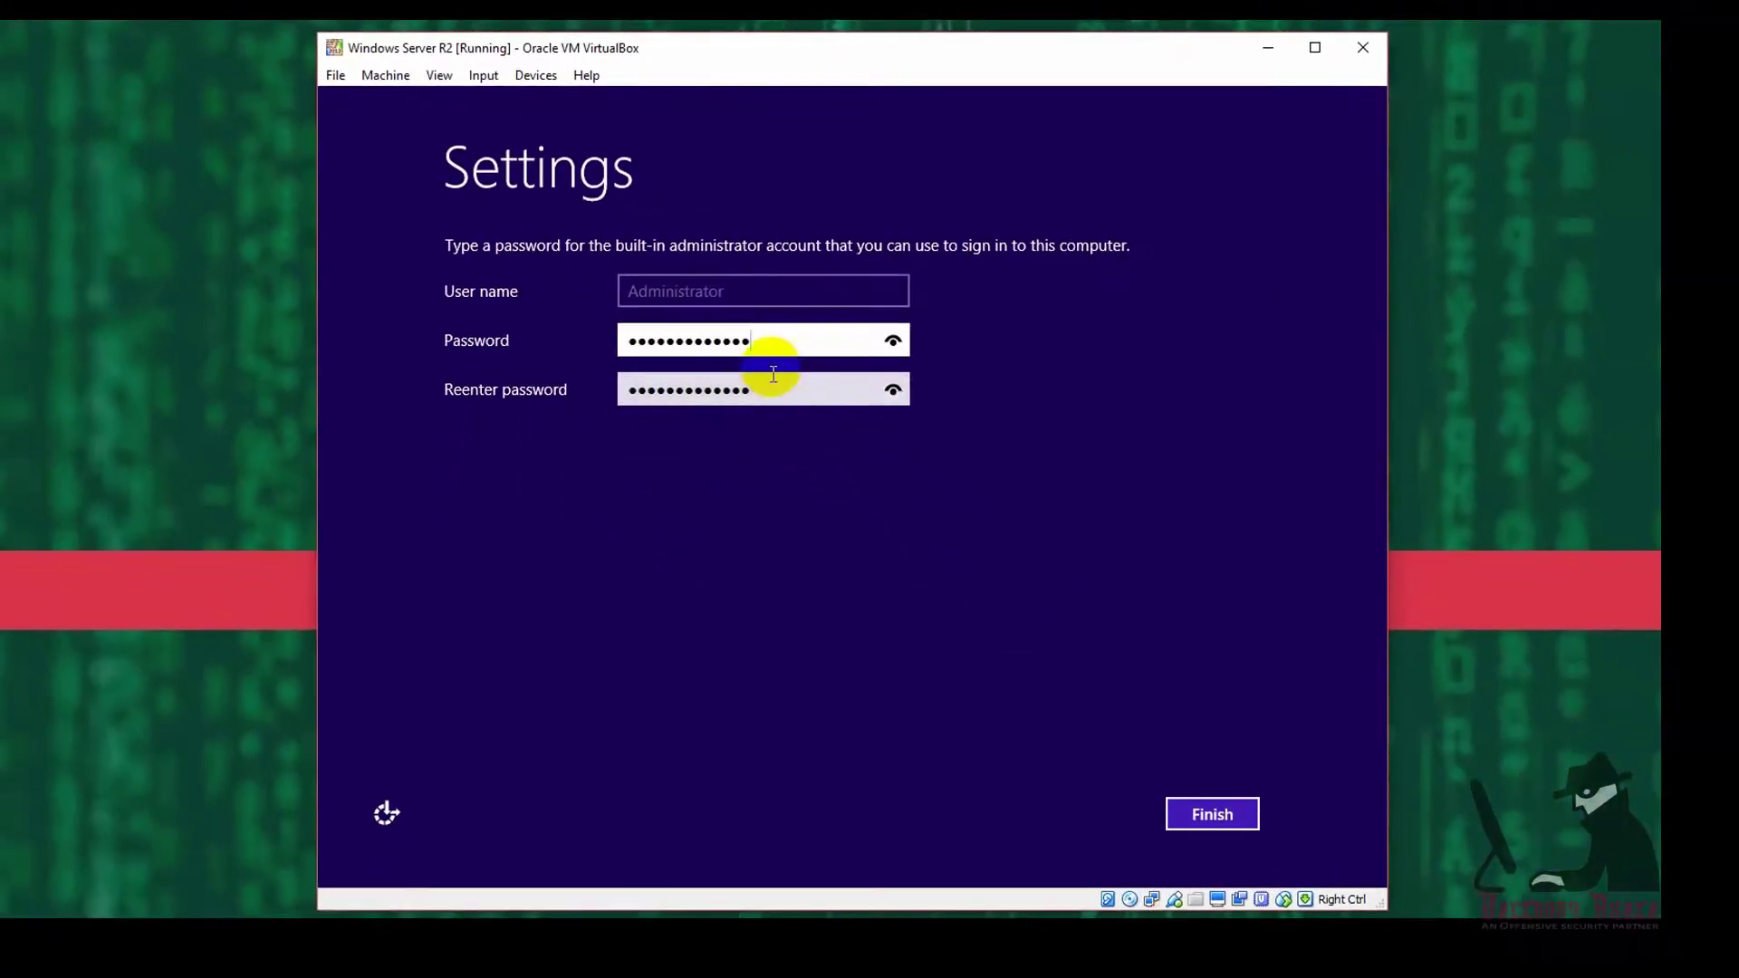
pyautogui.click(917, 500)
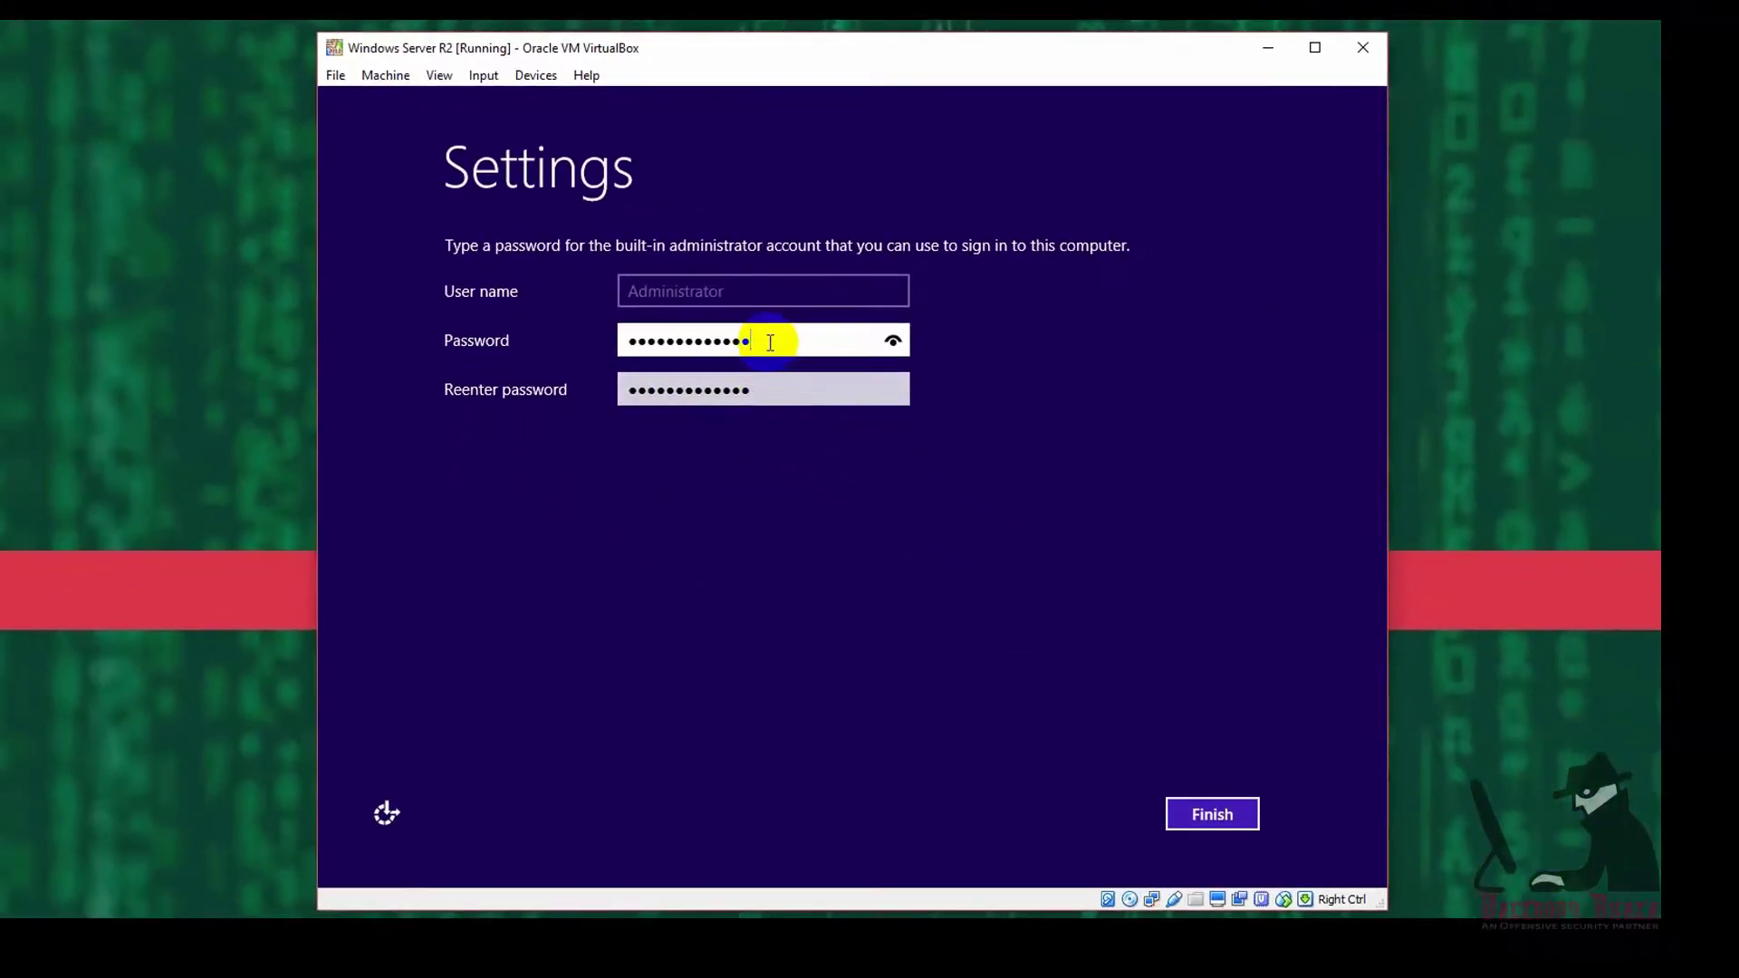
pyautogui.click(1211, 813)
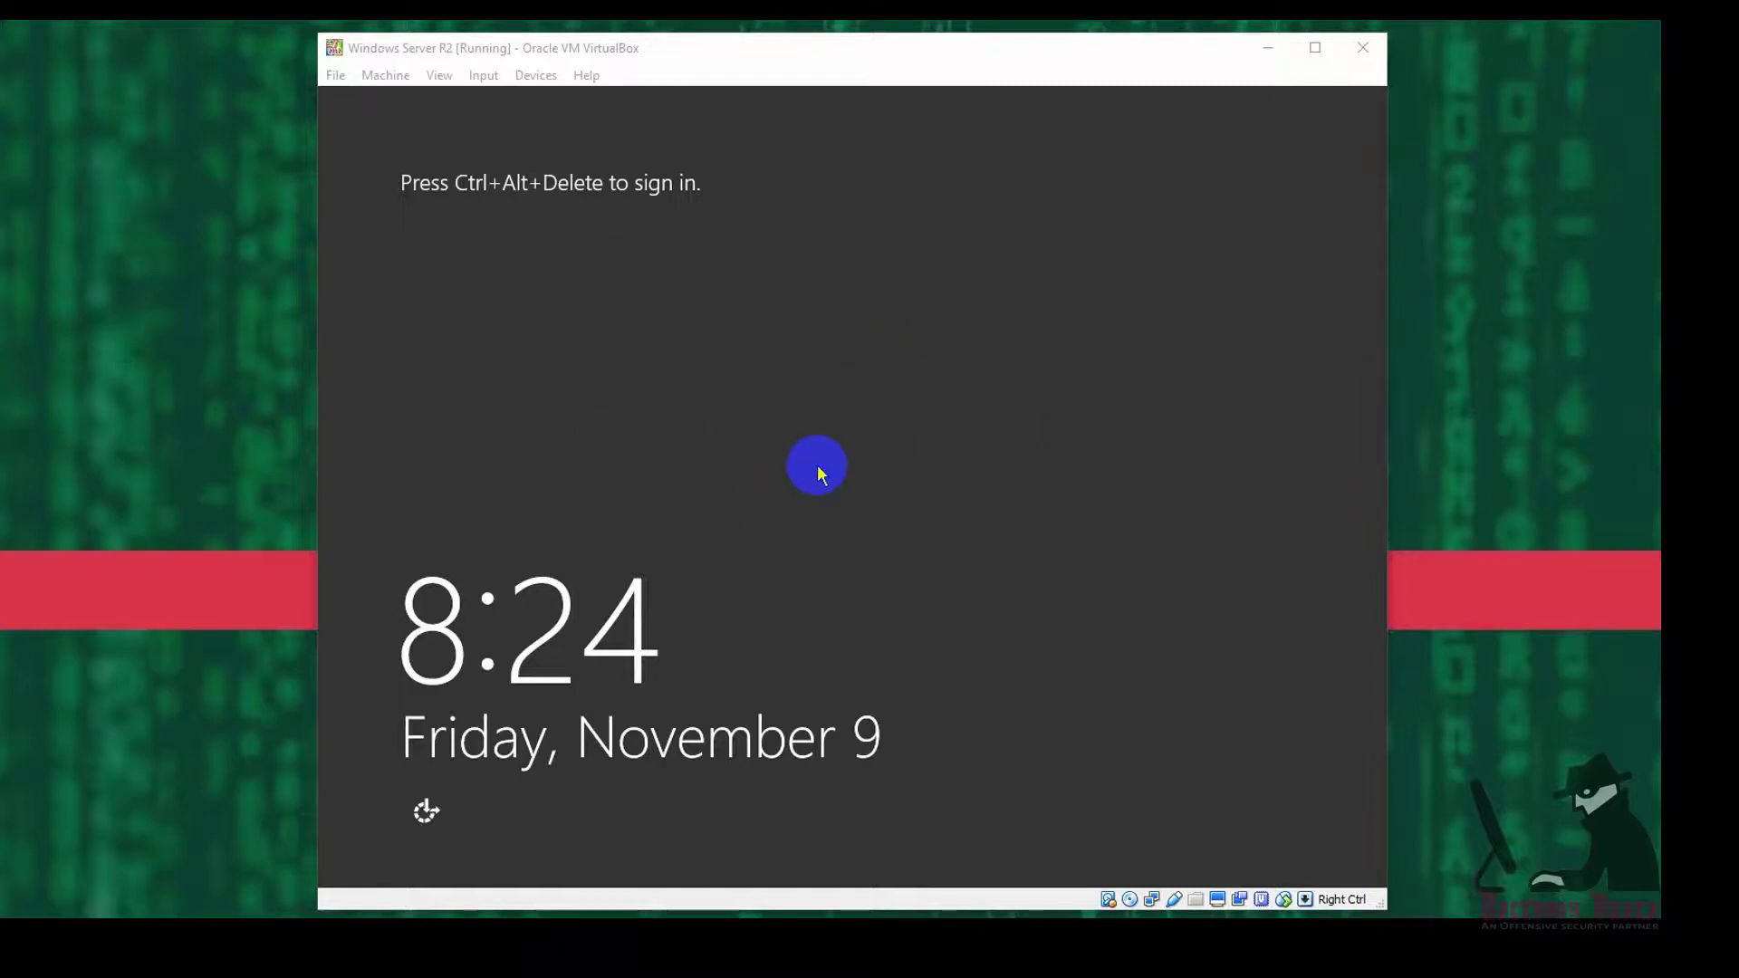
# - Sign in as Administrator with Ctrl+Alt+Delete and the password, then launch Server Manager
pyautogui.hotkey('ctrl', 'alt', 'Delete')
pyautogui.click(888, 347)
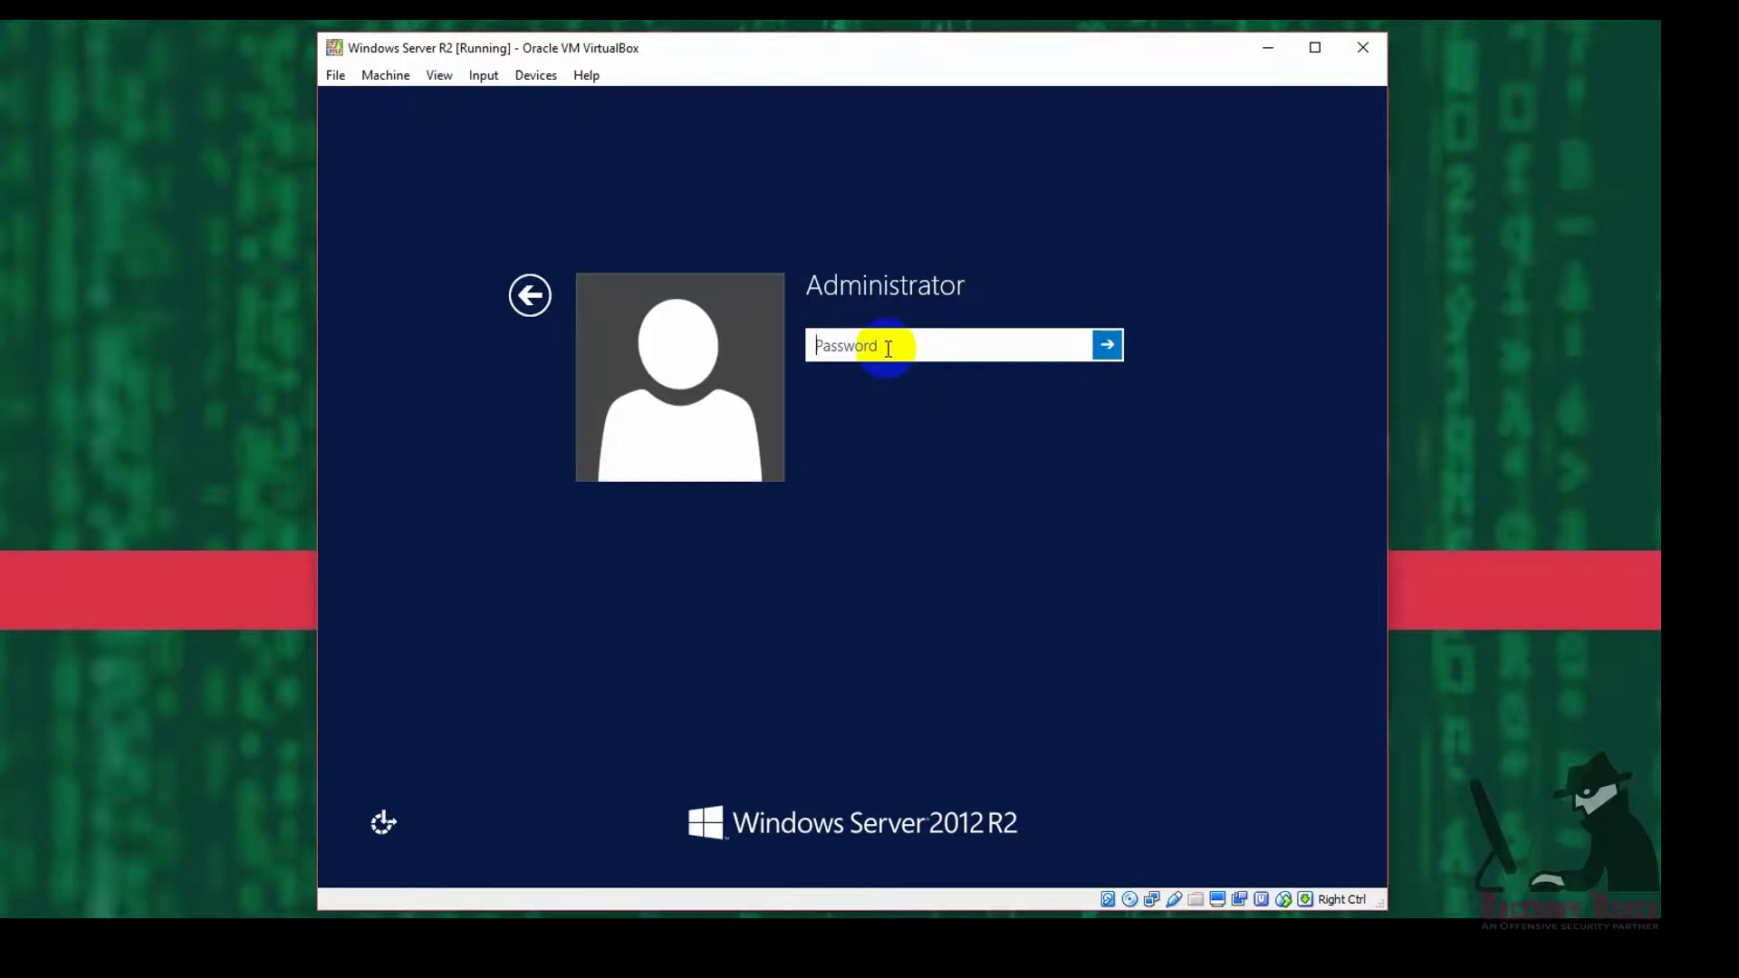
pyautogui.write('•••••••••••••••')
pyautogui.click(1107, 344)
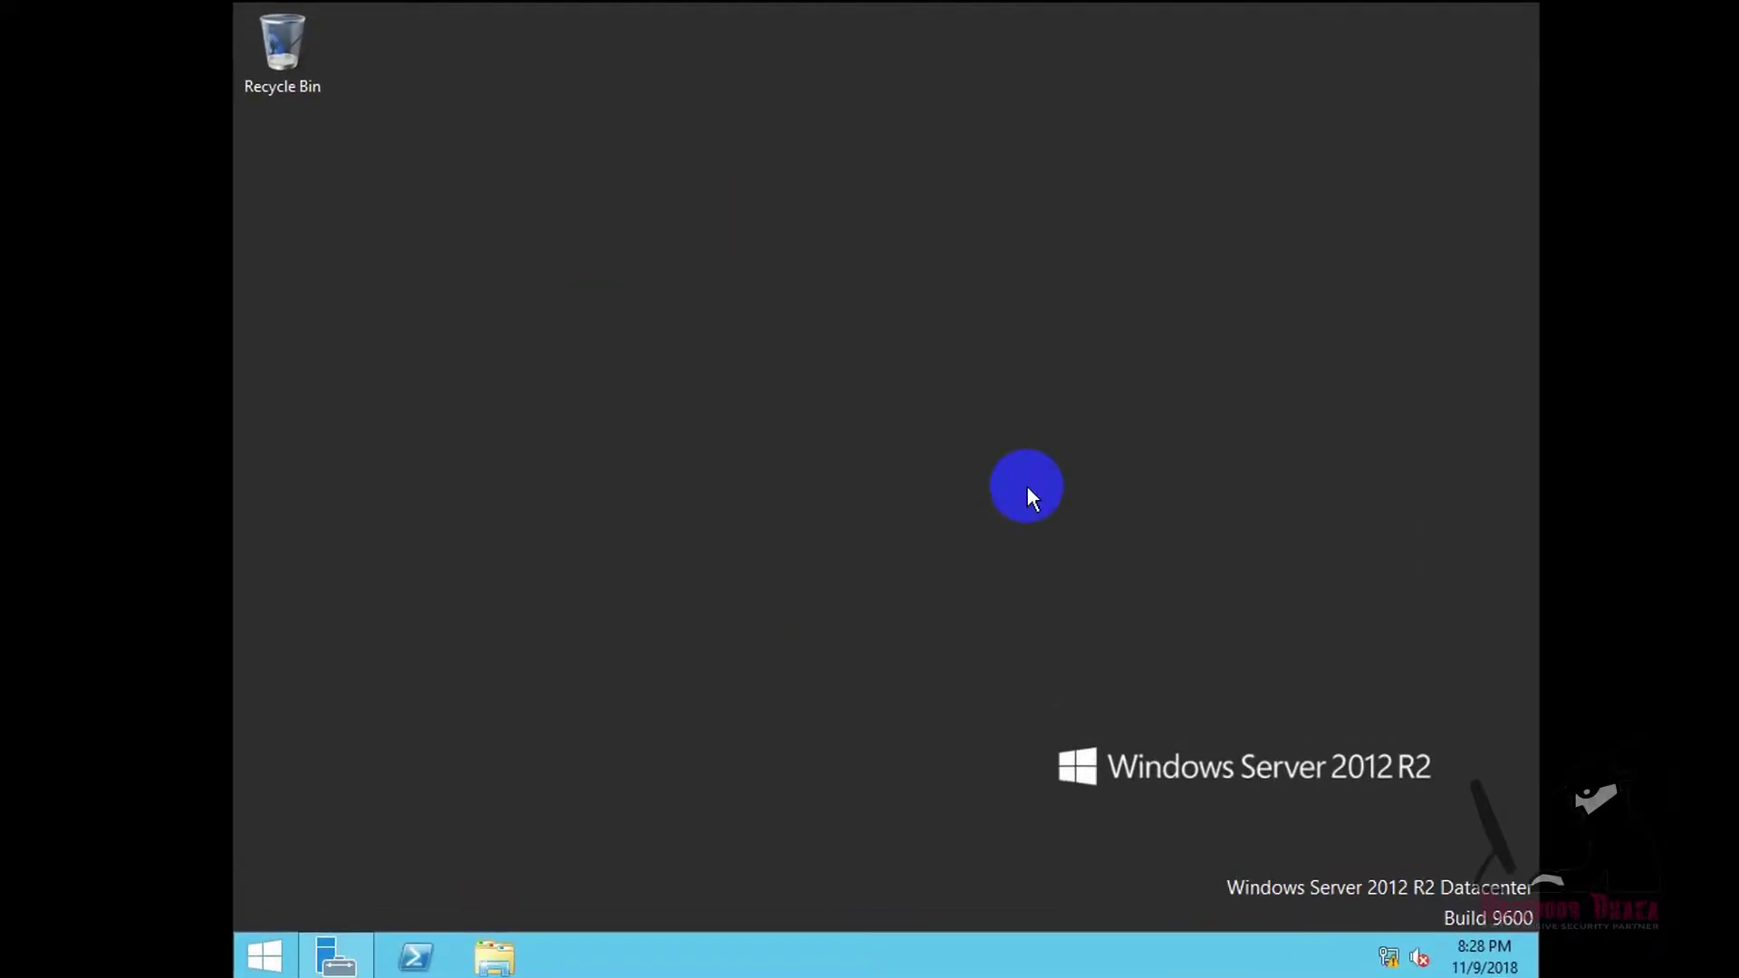
pyautogui.click(332, 954)
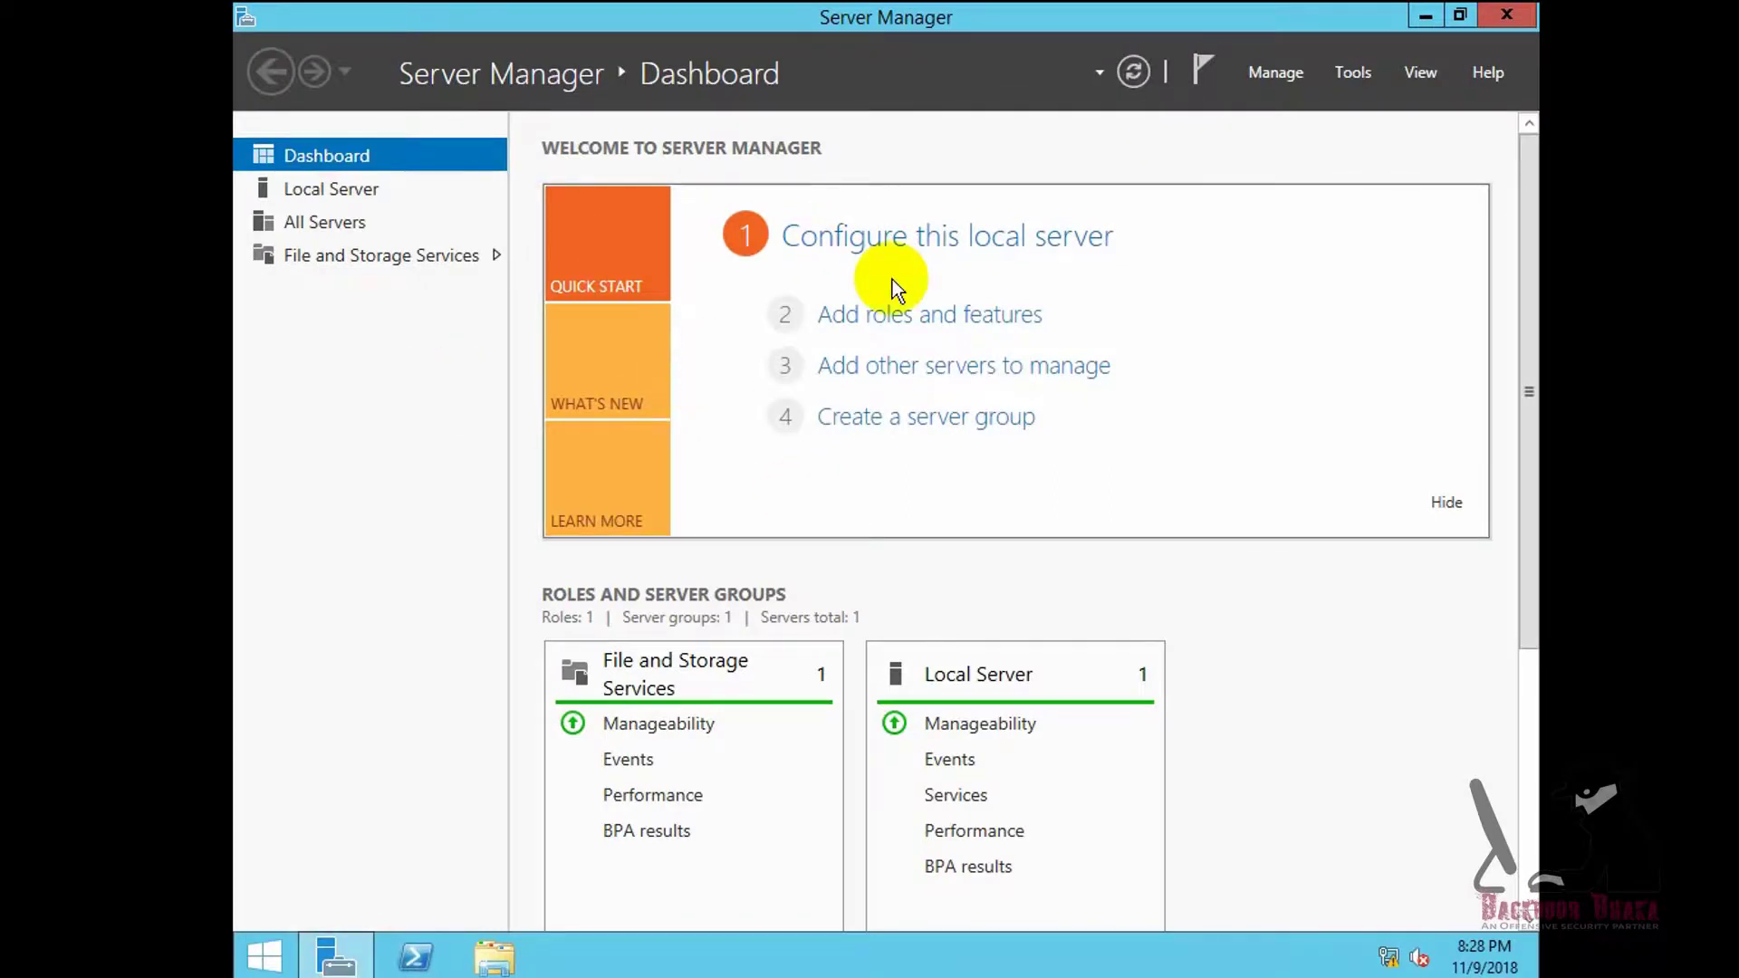
# - View the Local Server properties in Server Manager, then minimize it to the desktop
pyautogui.click(319, 188)
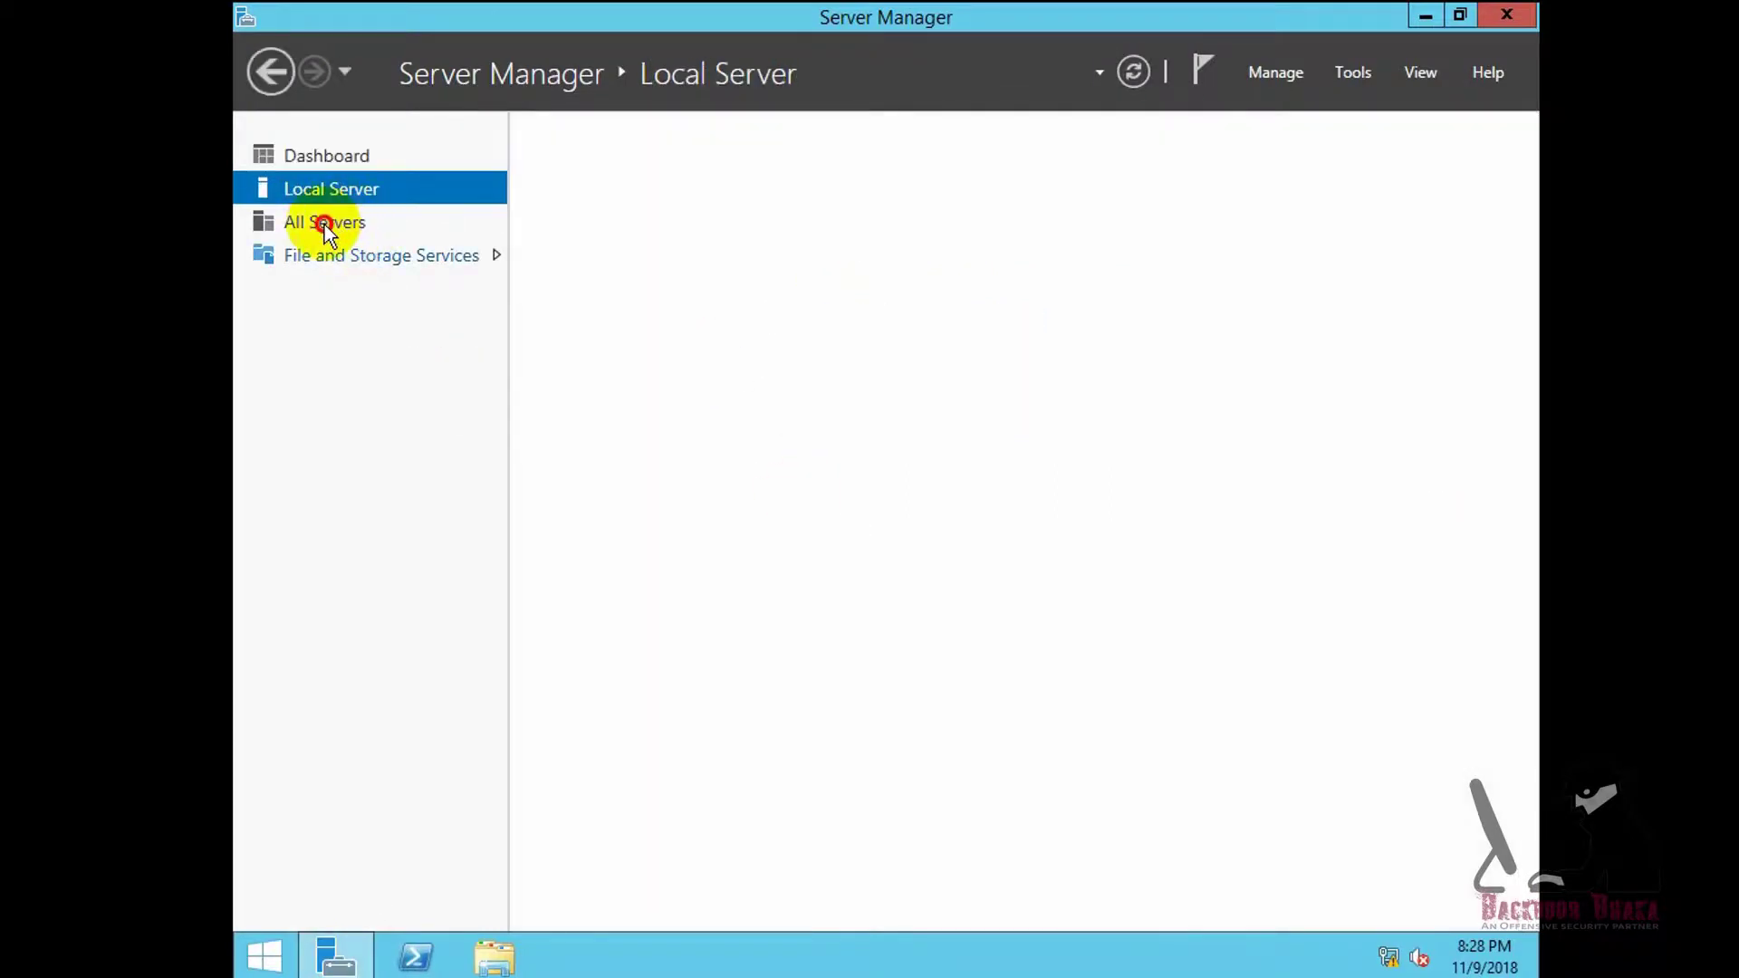
pyautogui.click(325, 225)
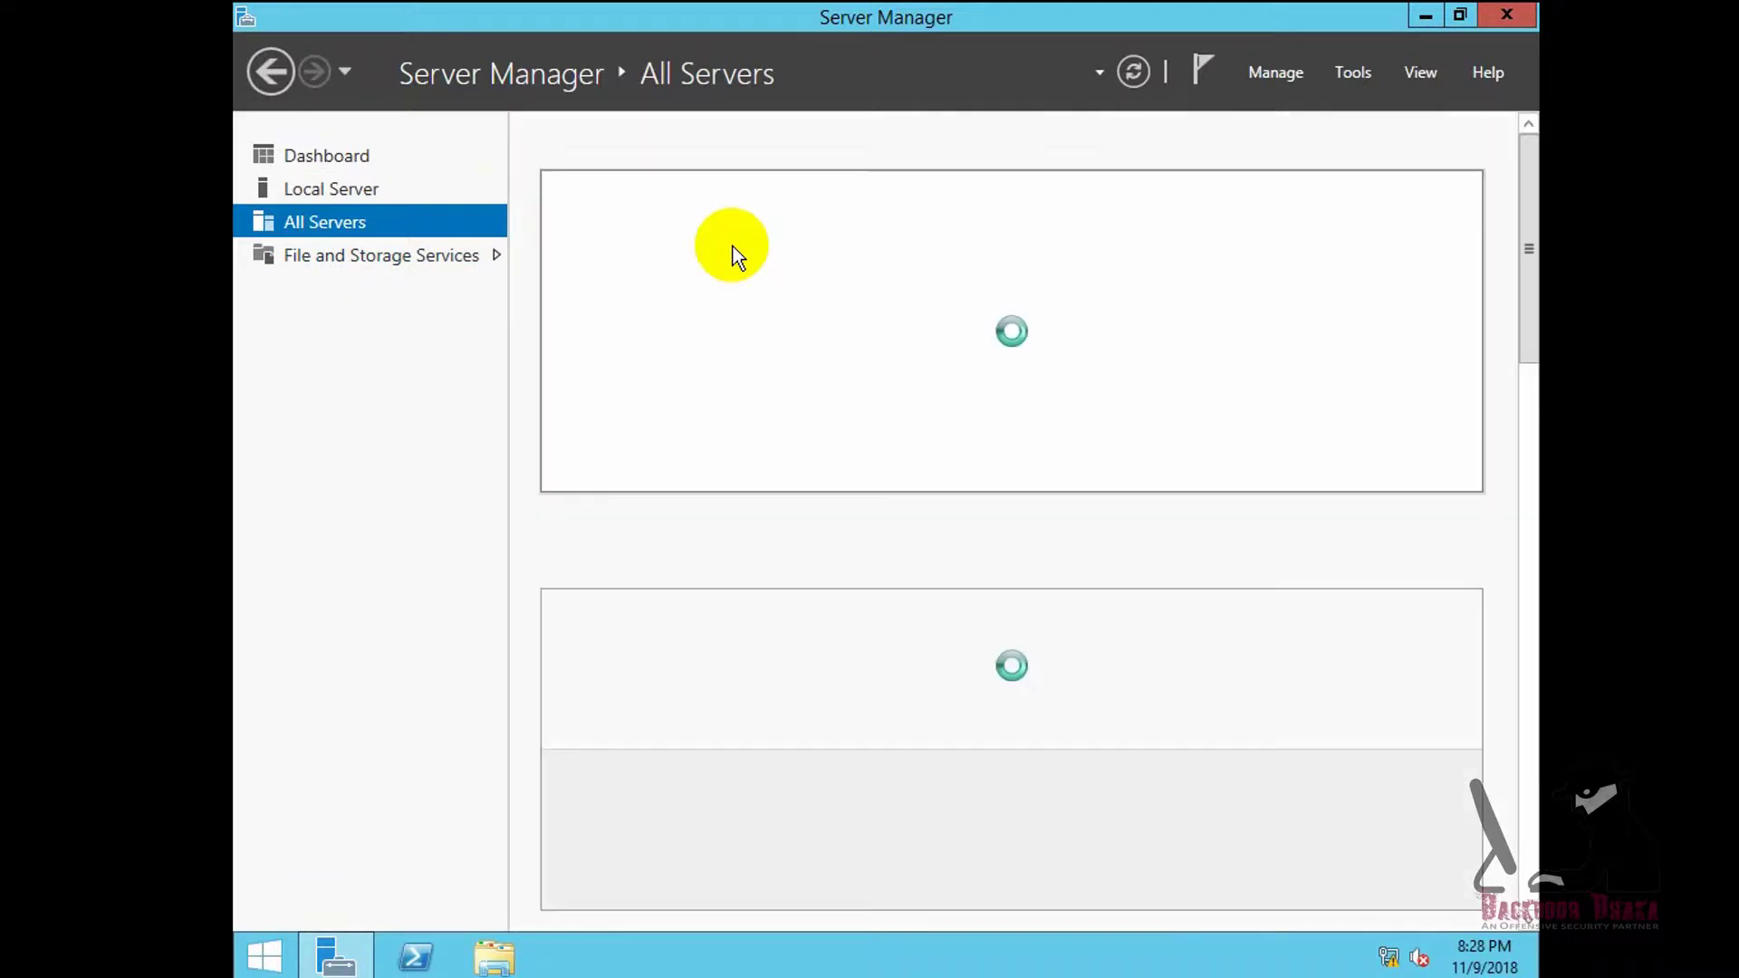
pyautogui.click(303, 190)
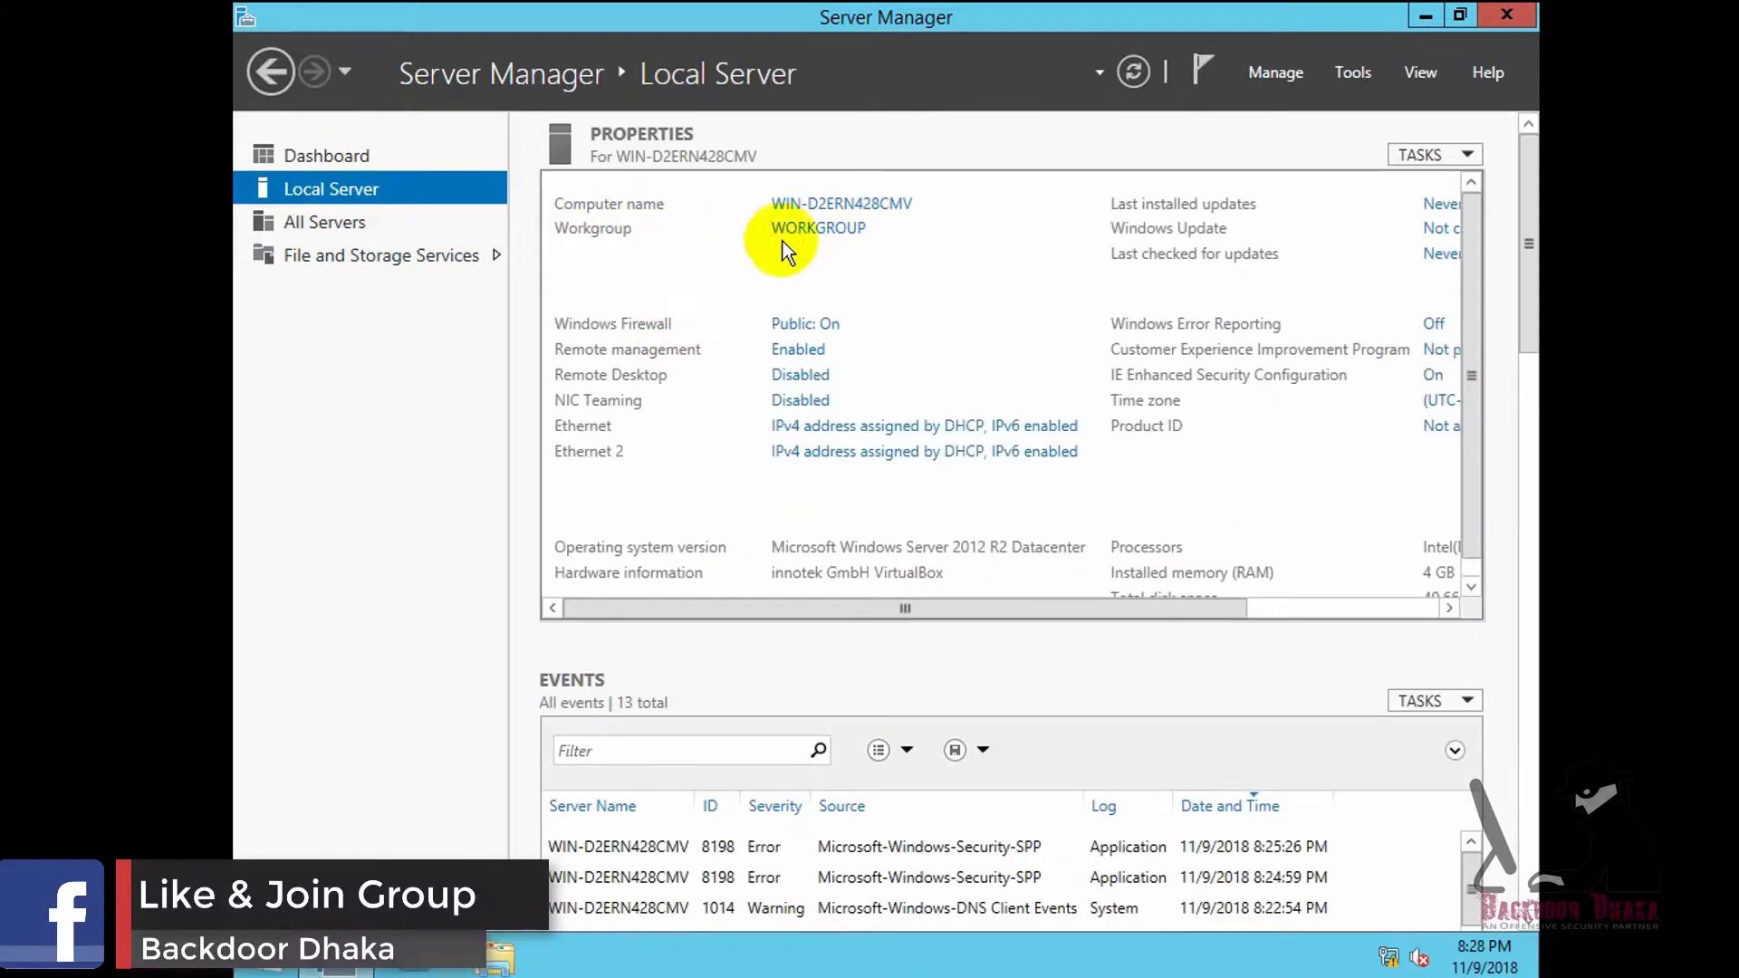
pyautogui.moveTo(1078, 602); pyautogui.dragTo(1004, 627)
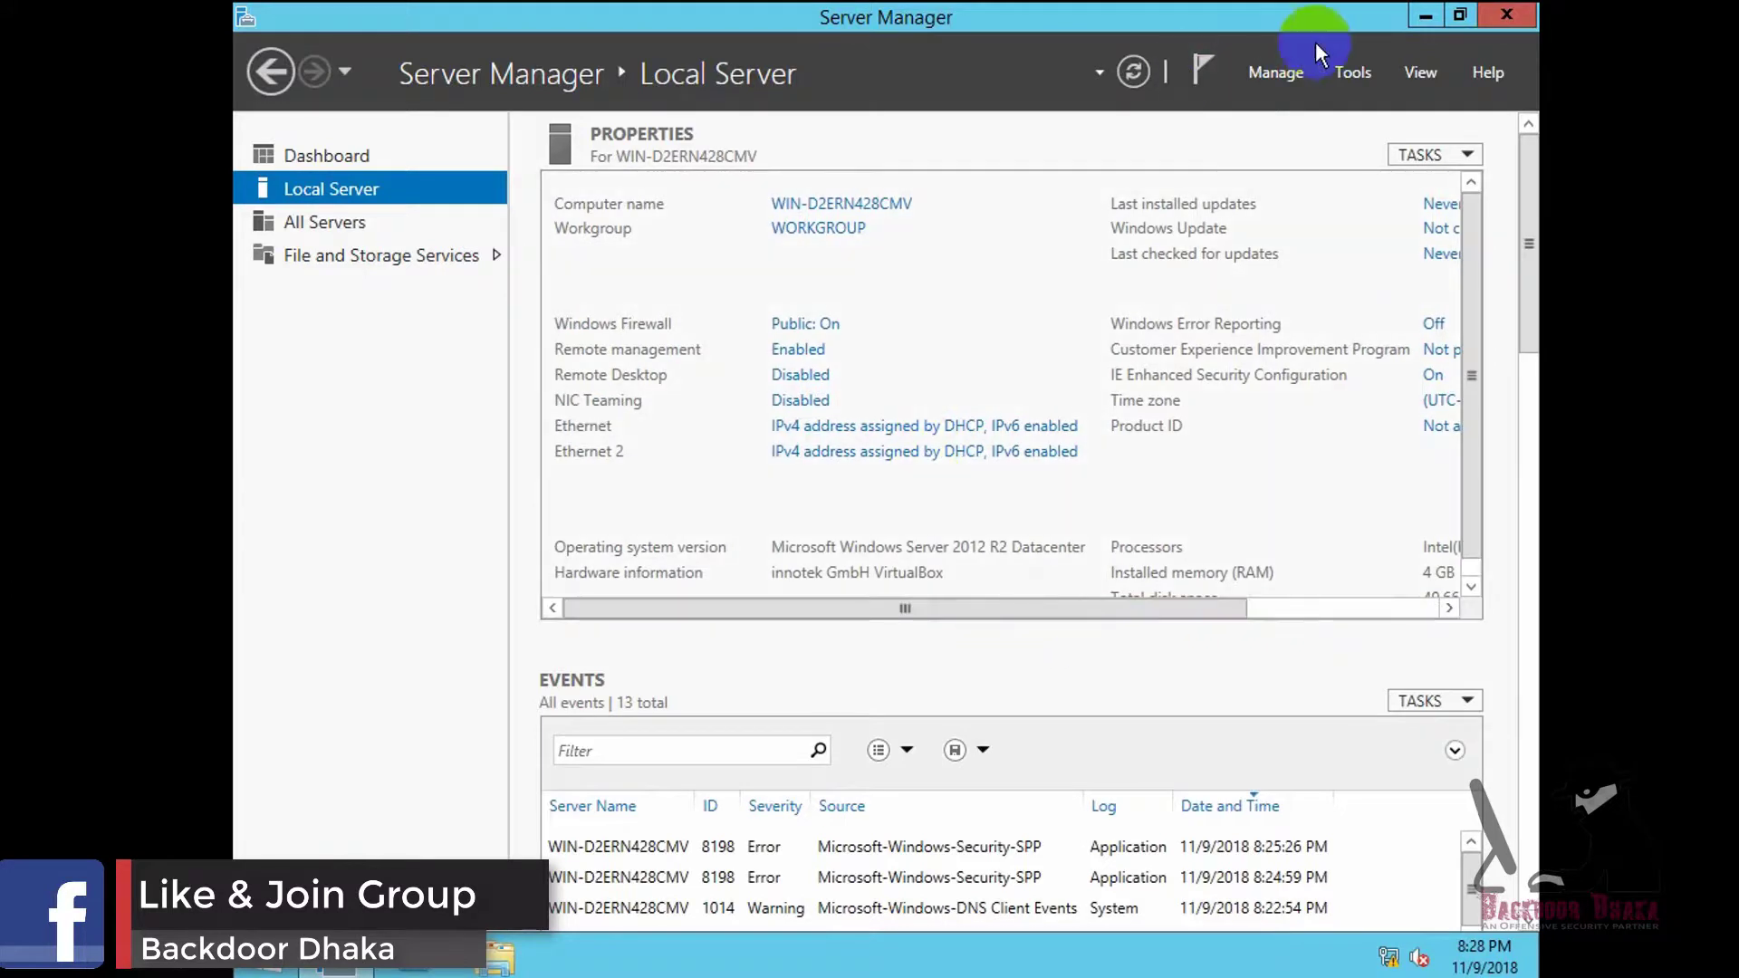
pyautogui.click(1426, 16)
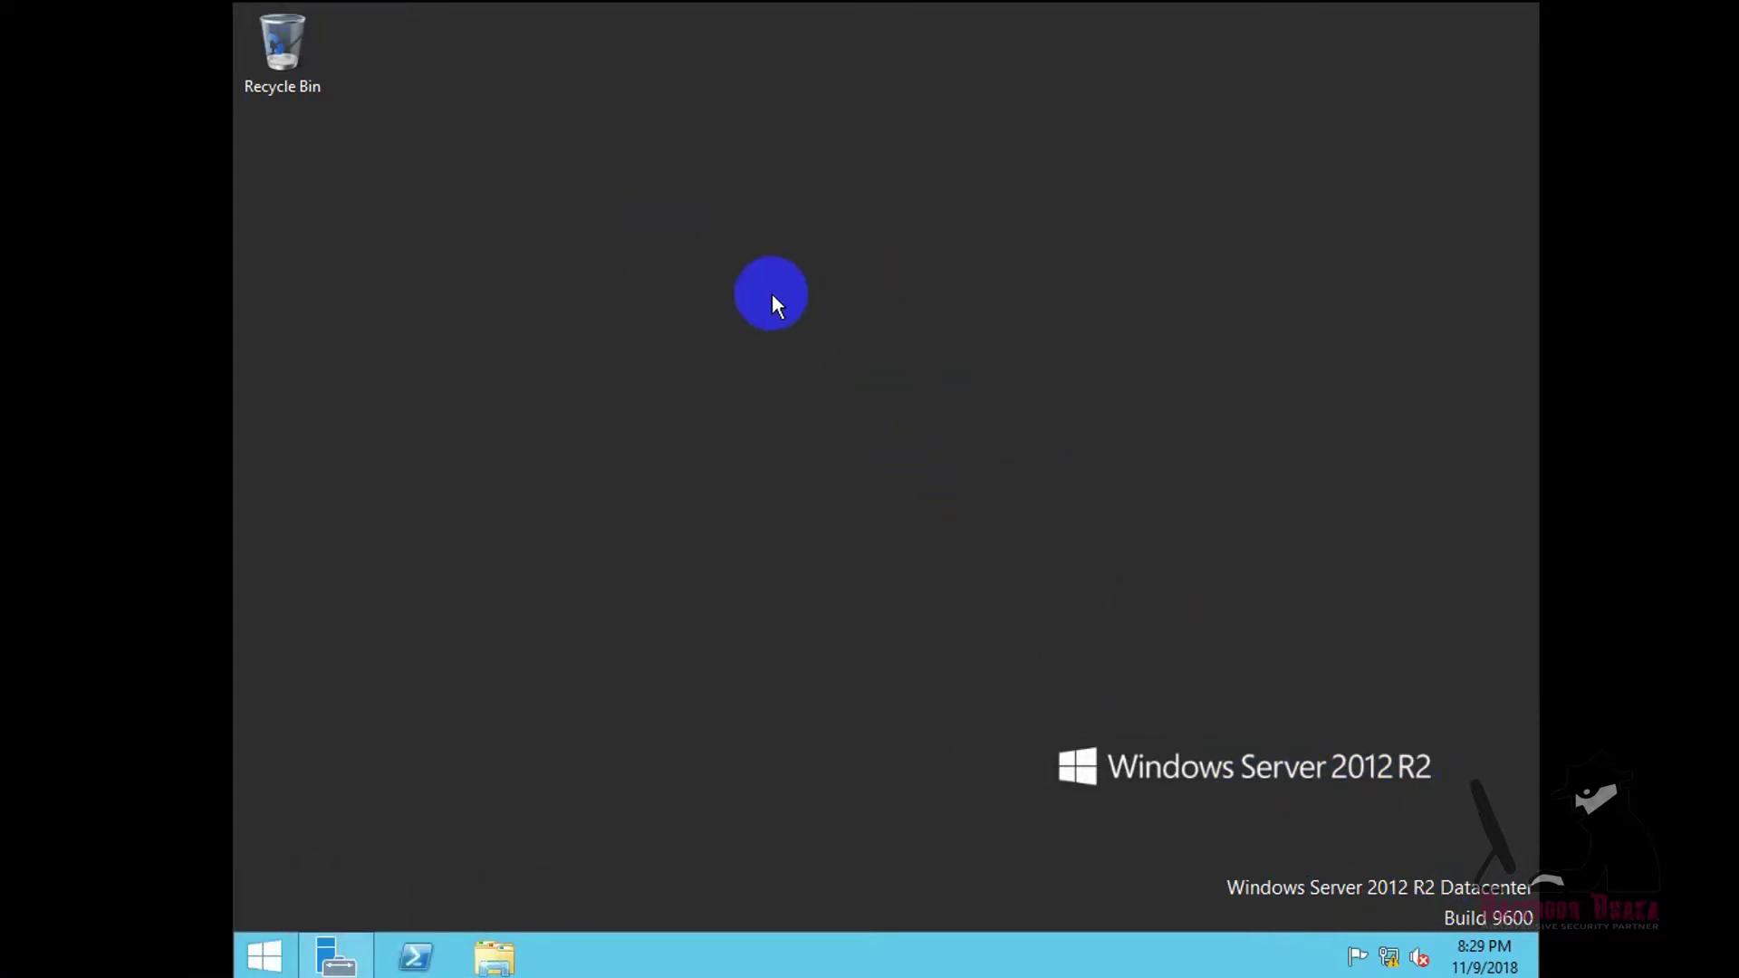
# - Restore Server Manager, review the Local Server properties again, and minimize it
pyautogui.click(353, 956)
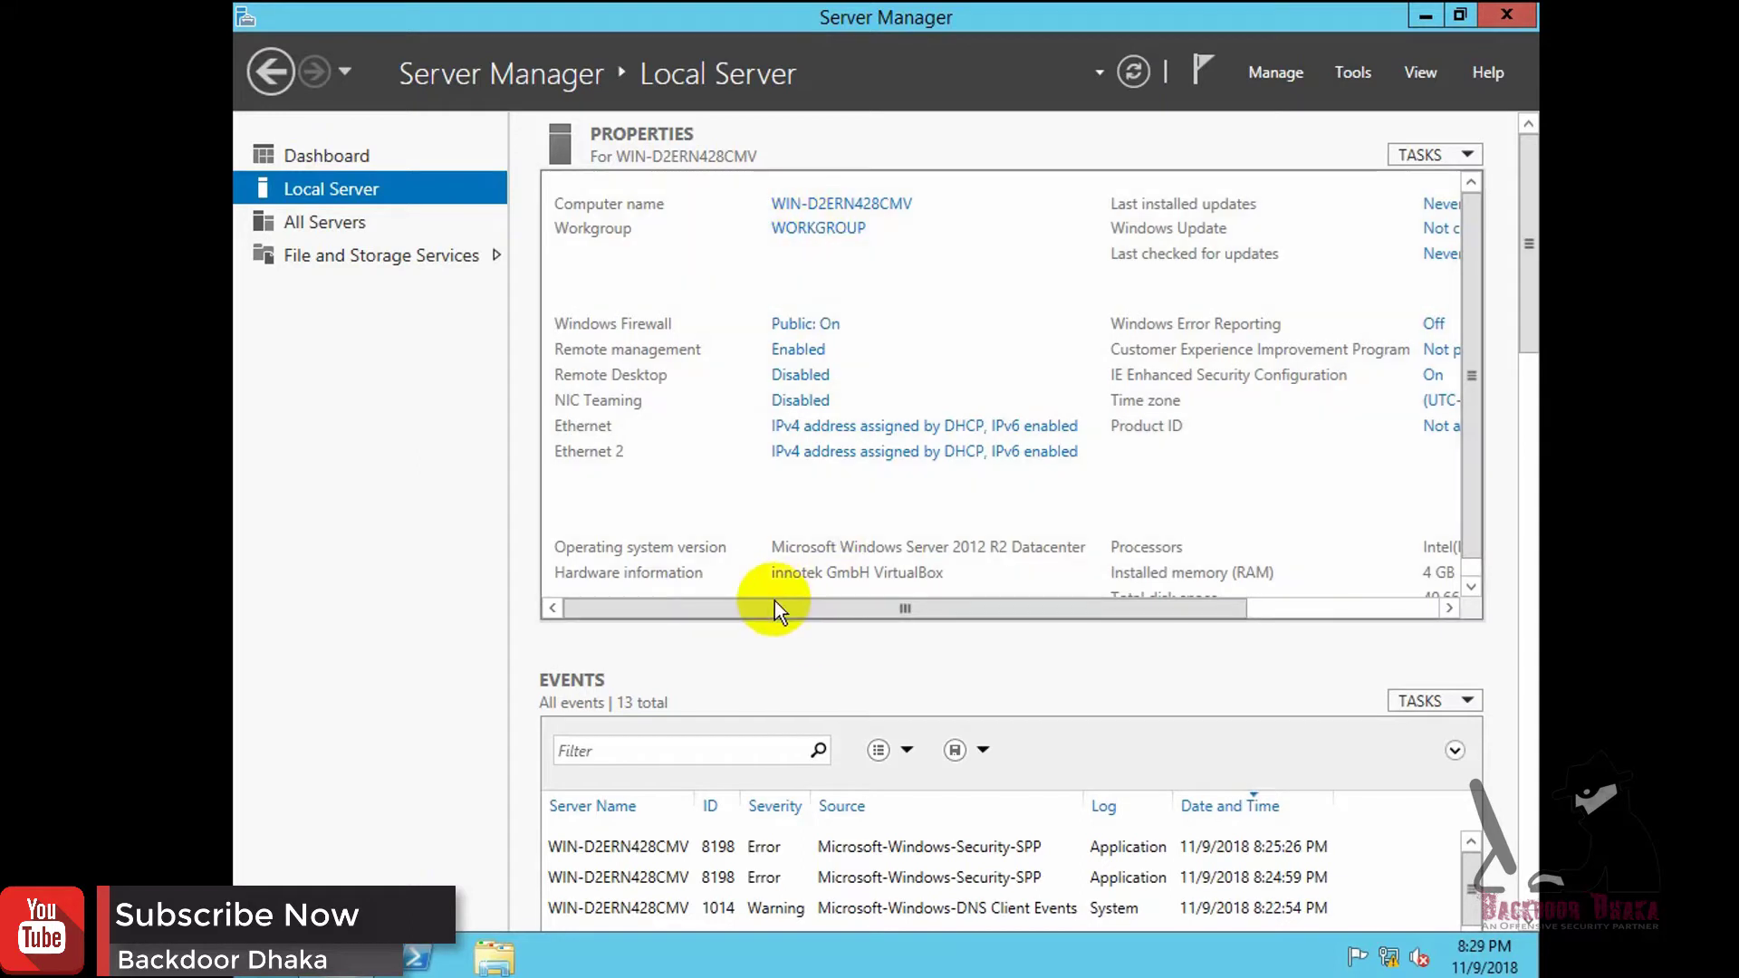
pyautogui.moveTo(750, 605); pyautogui.dragTo(1134, 616)
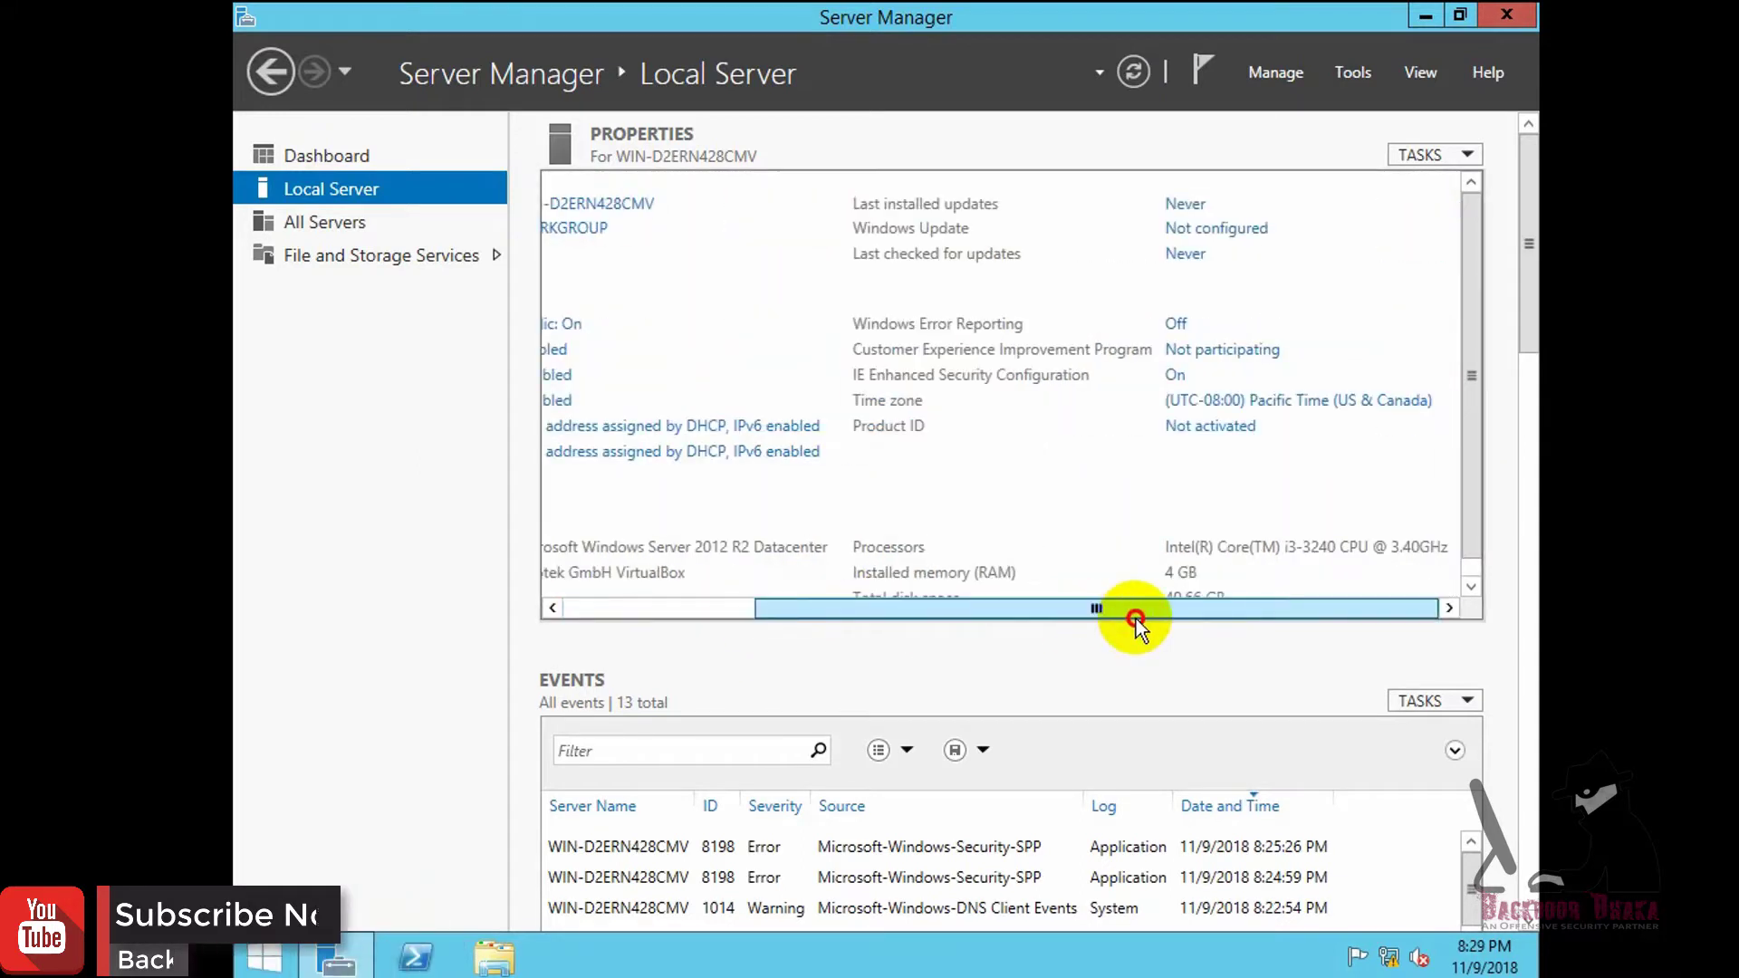
pyautogui.moveTo(905, 623); pyautogui.dragTo(670, 625)
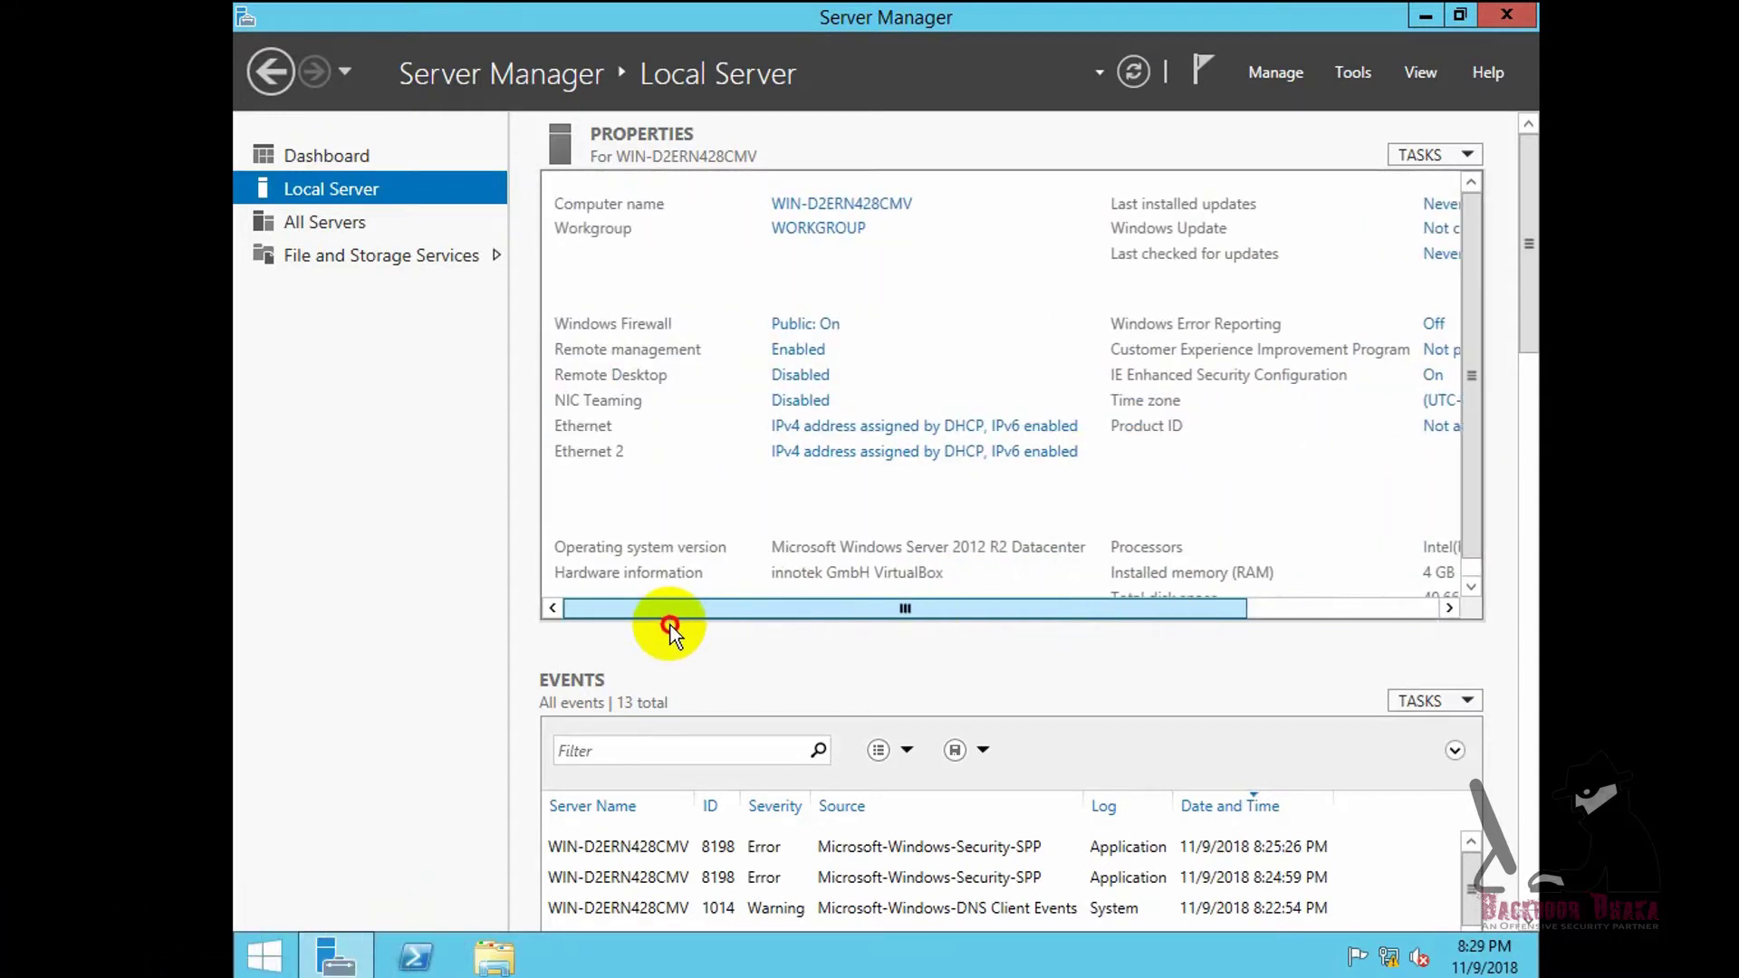
pyautogui.click(1423, 18)
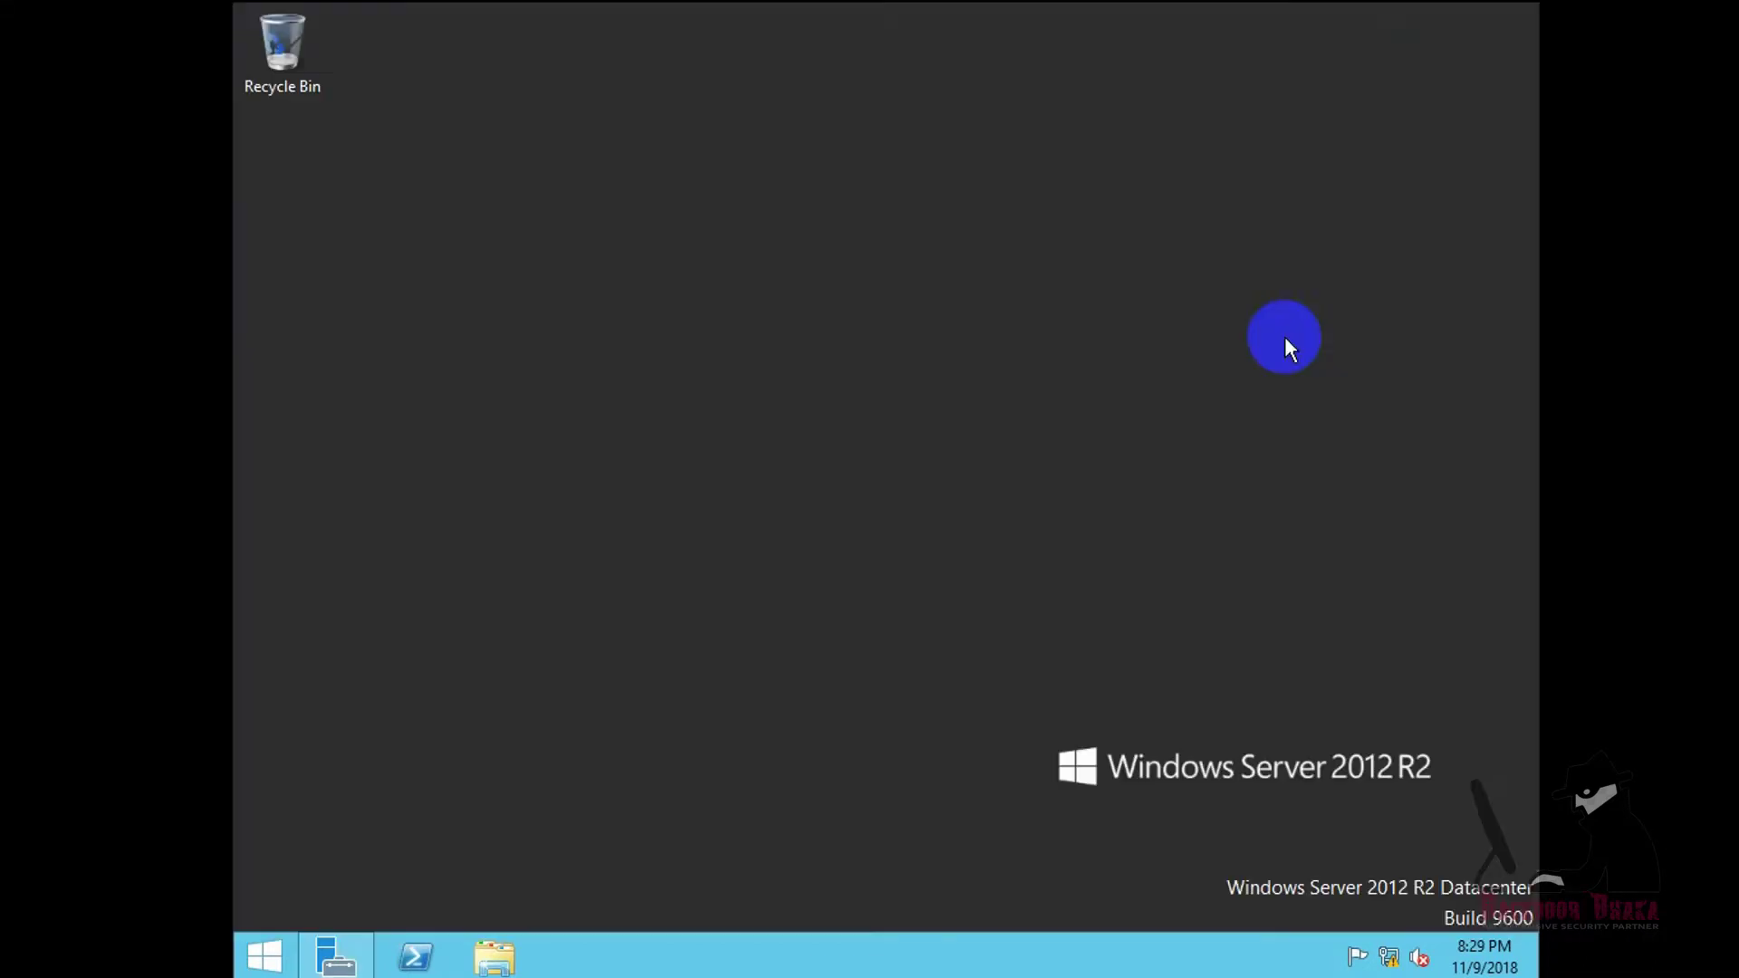